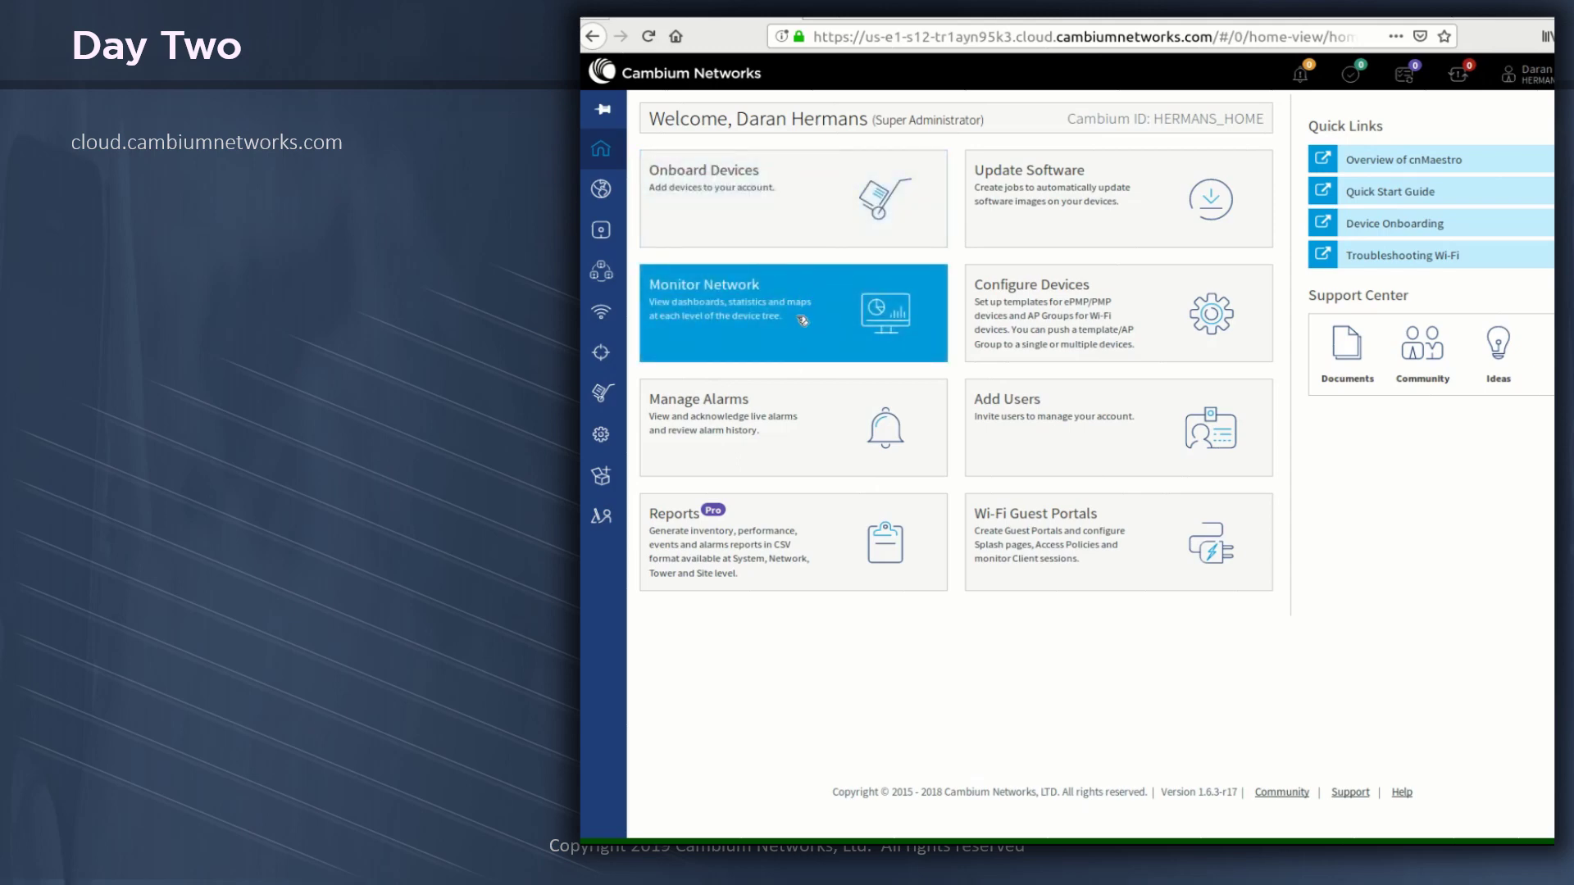
- Open Monitor Network and examine the system dashboard's alarms, software metrics, details and top Wi-Fi APs
left_click(795, 313)
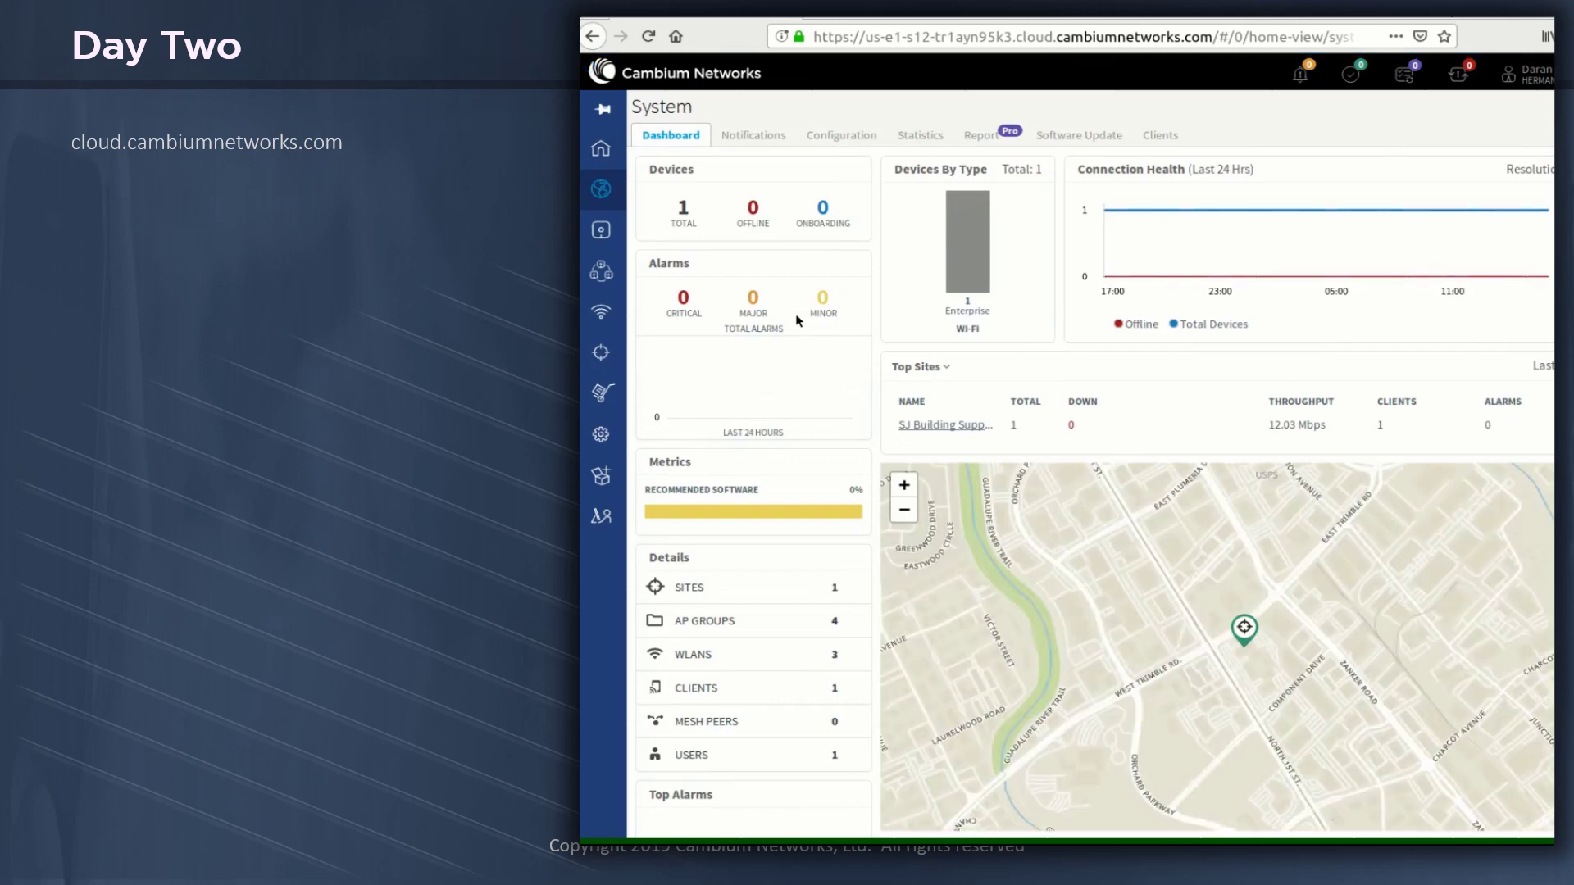
left_click(710, 306)
left_click(786, 305)
left_click(787, 482)
mouse_move(786, 523)
scroll(780, 545, "down", 3)
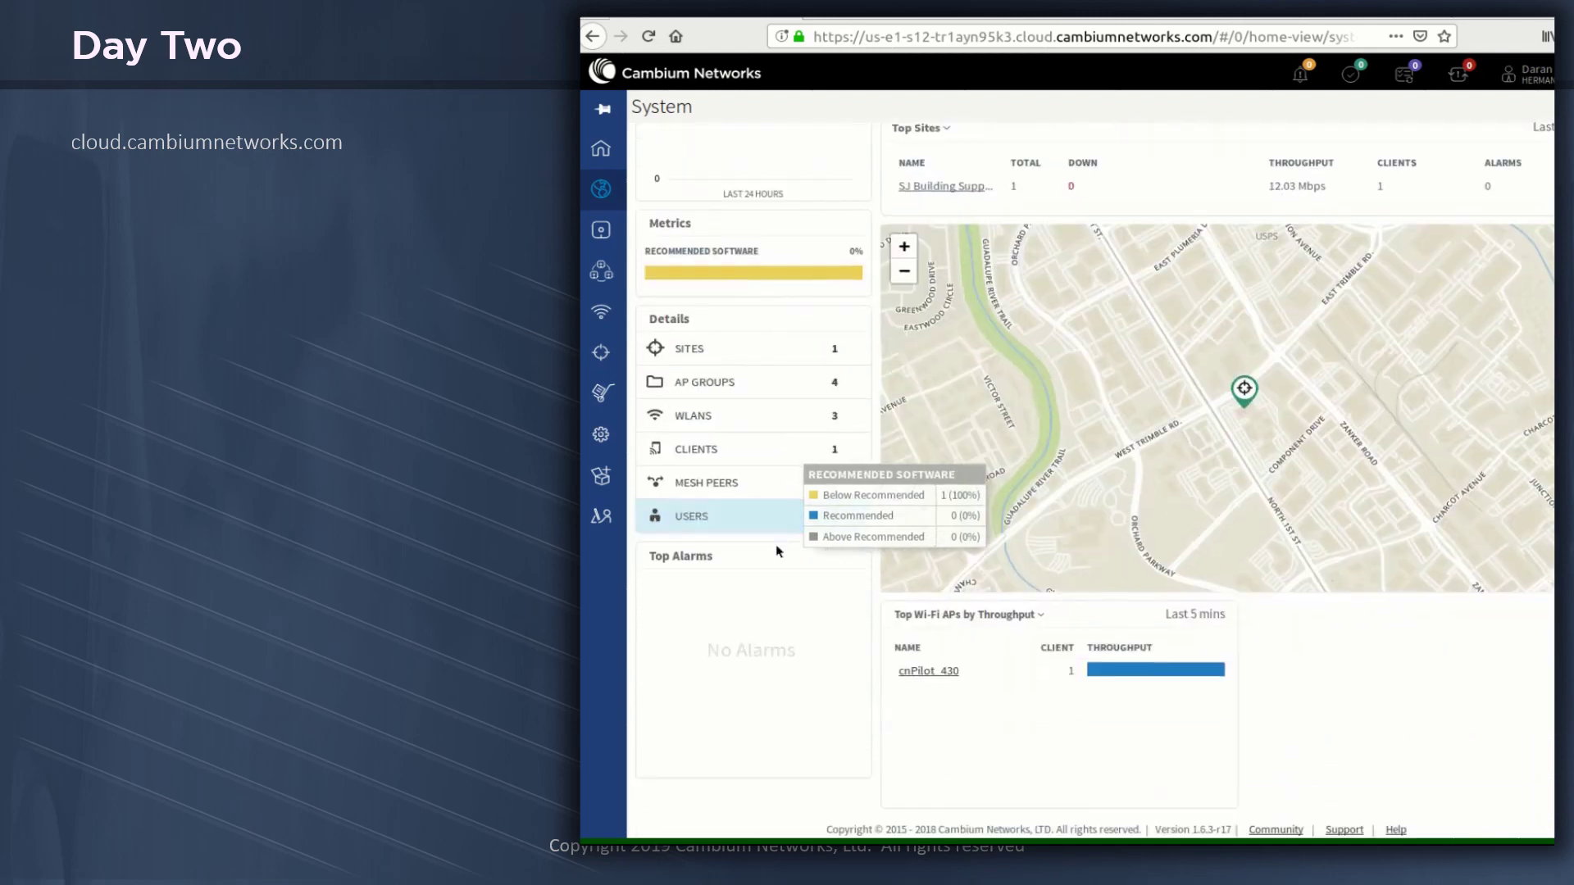
scroll(779, 551, "up", 3)
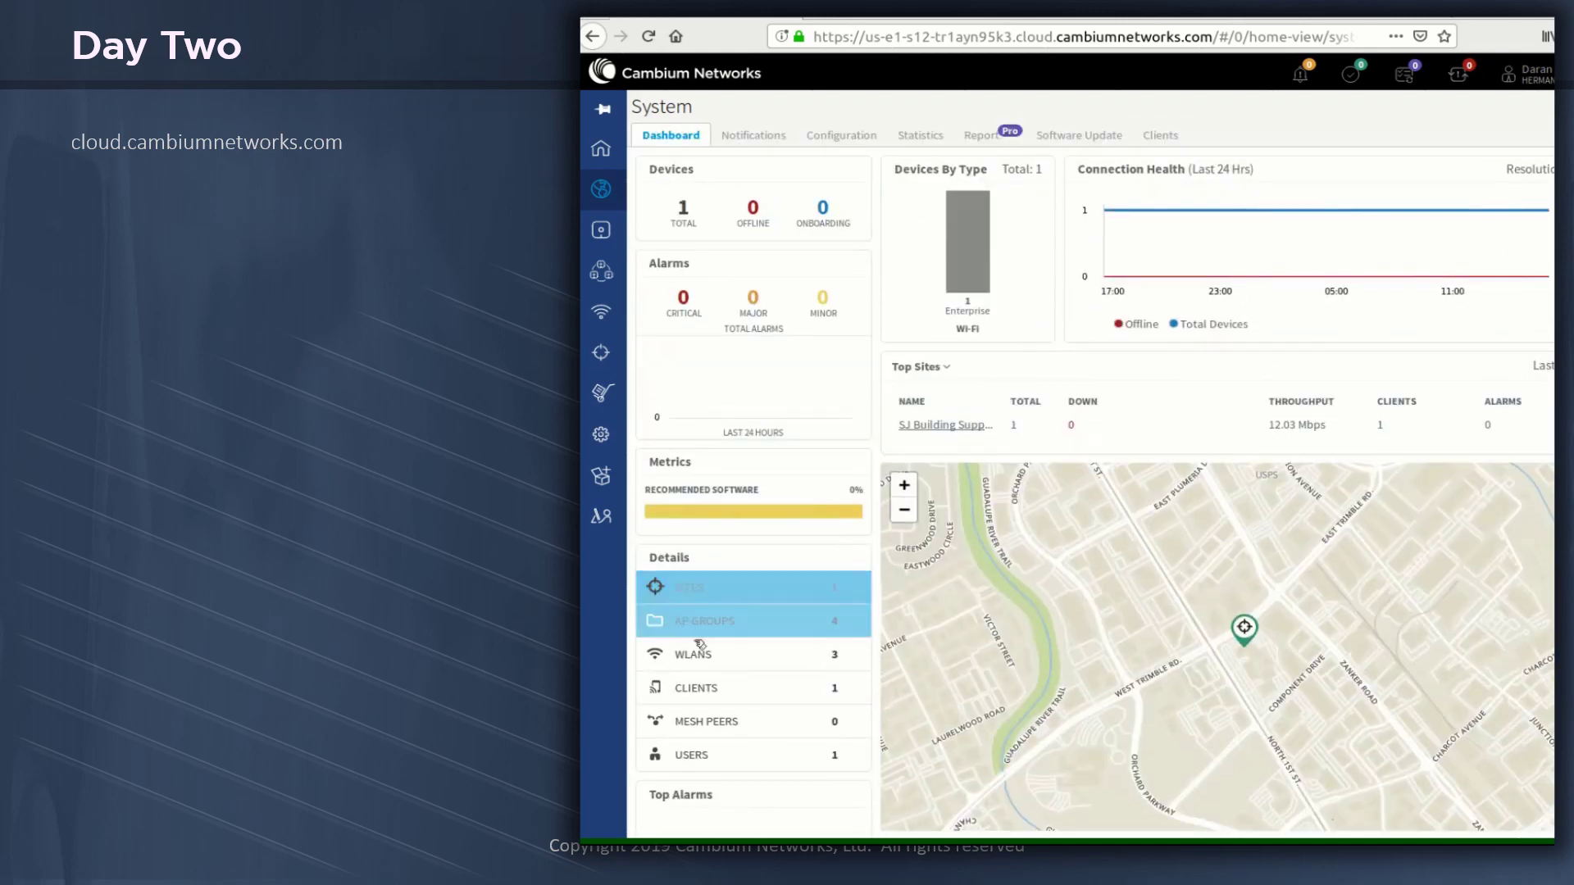
- Open the AP Groups list from the dashboard details and review the Office, Yard and Warehouse groups
left_click(709, 622)
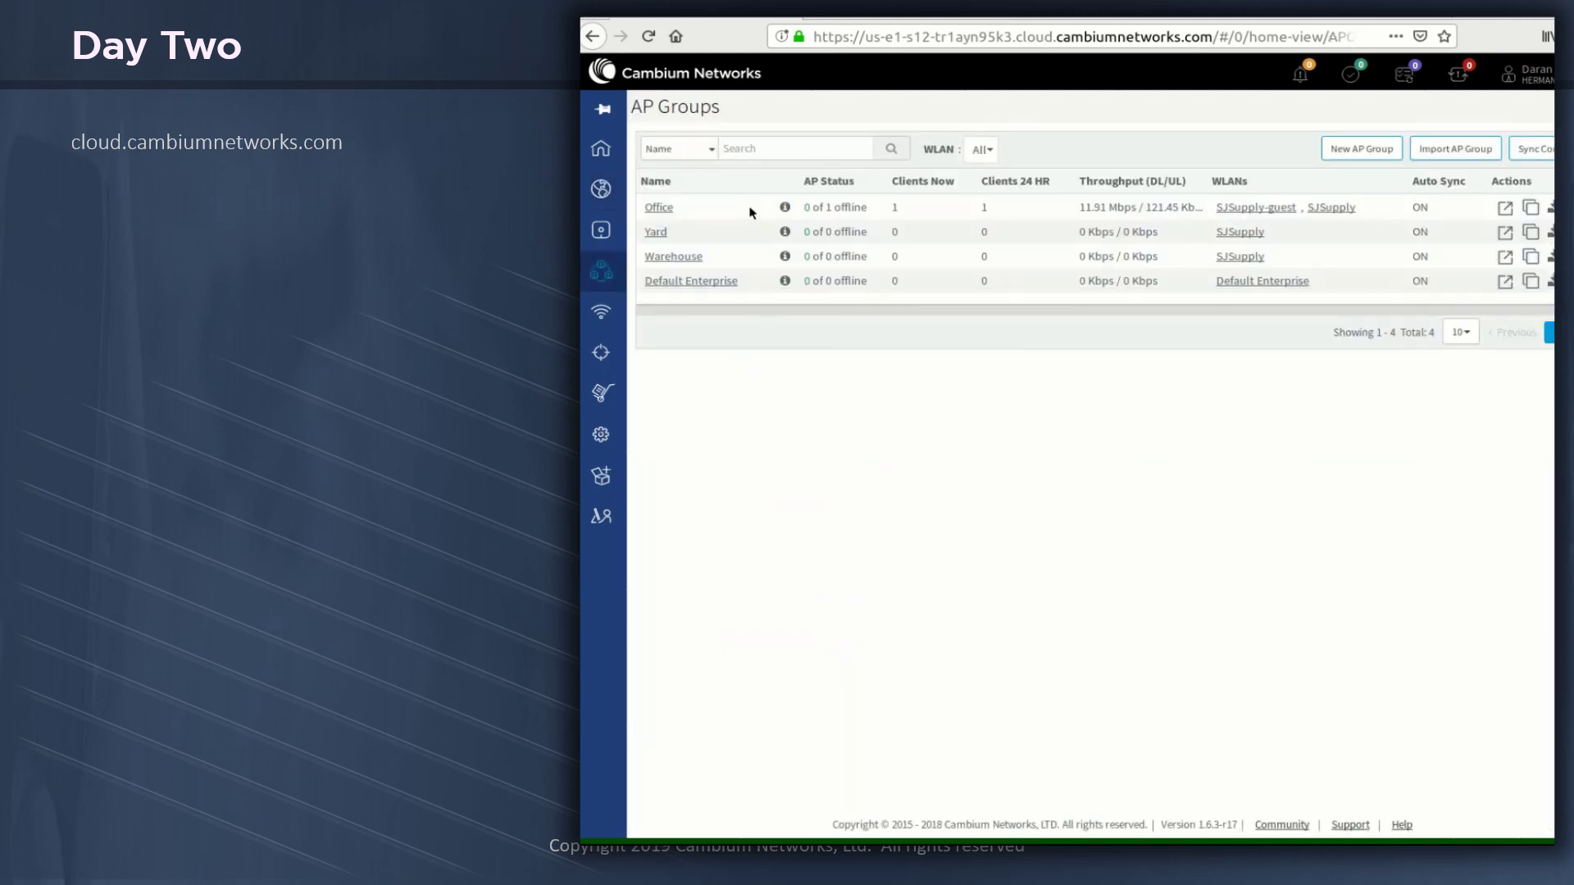
left_click(765, 211)
left_click(760, 235)
left_click(757, 263)
- Open the Office AP group and list its access points
double_click(661, 208)
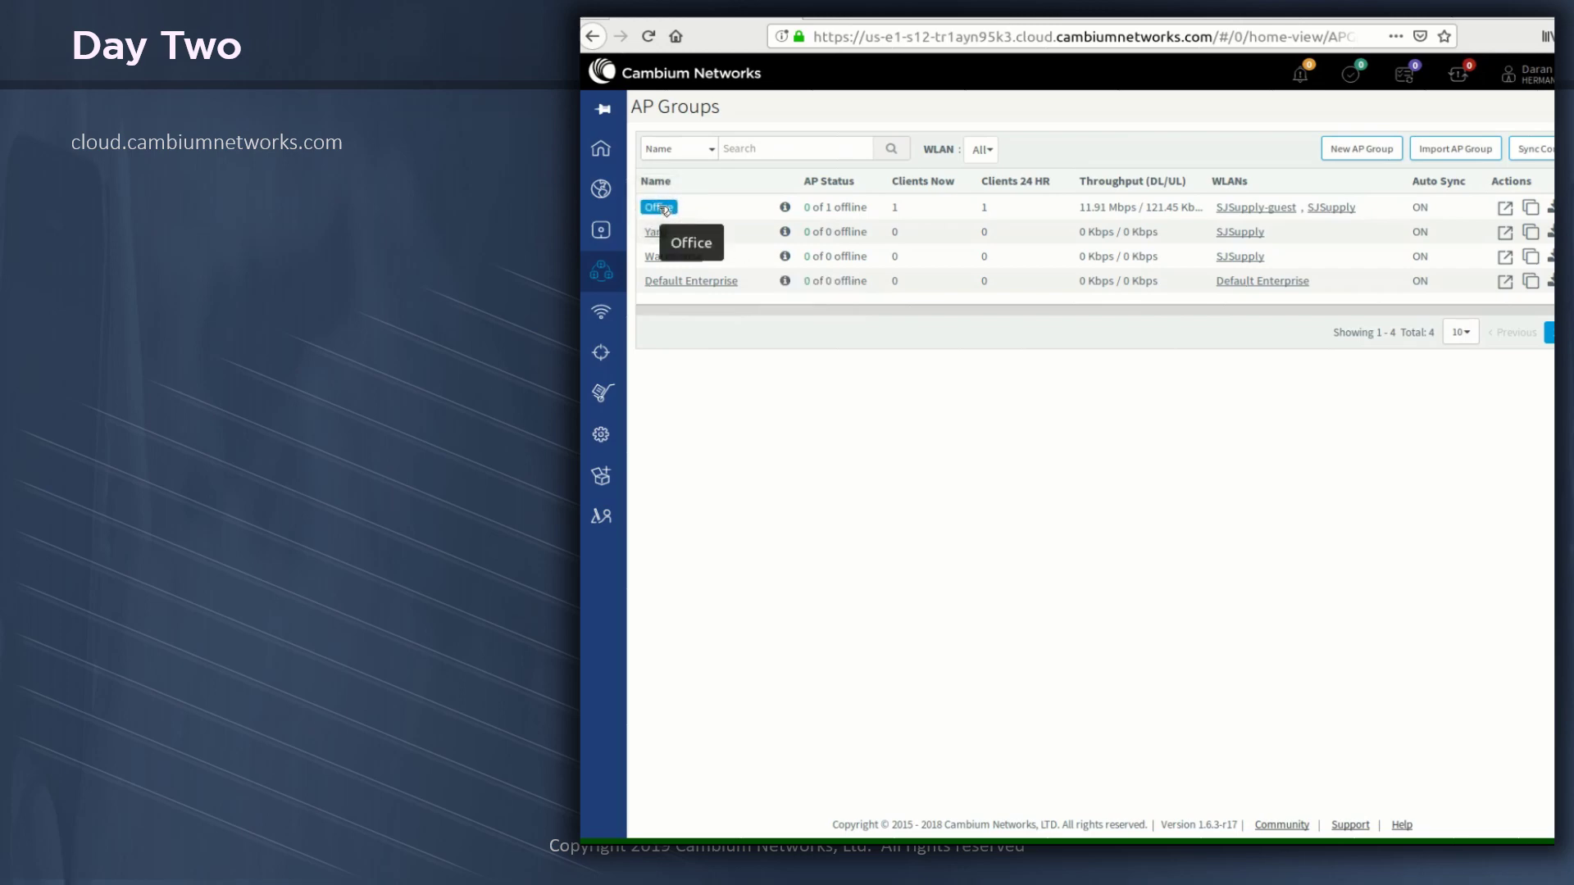
left_click(664, 208)
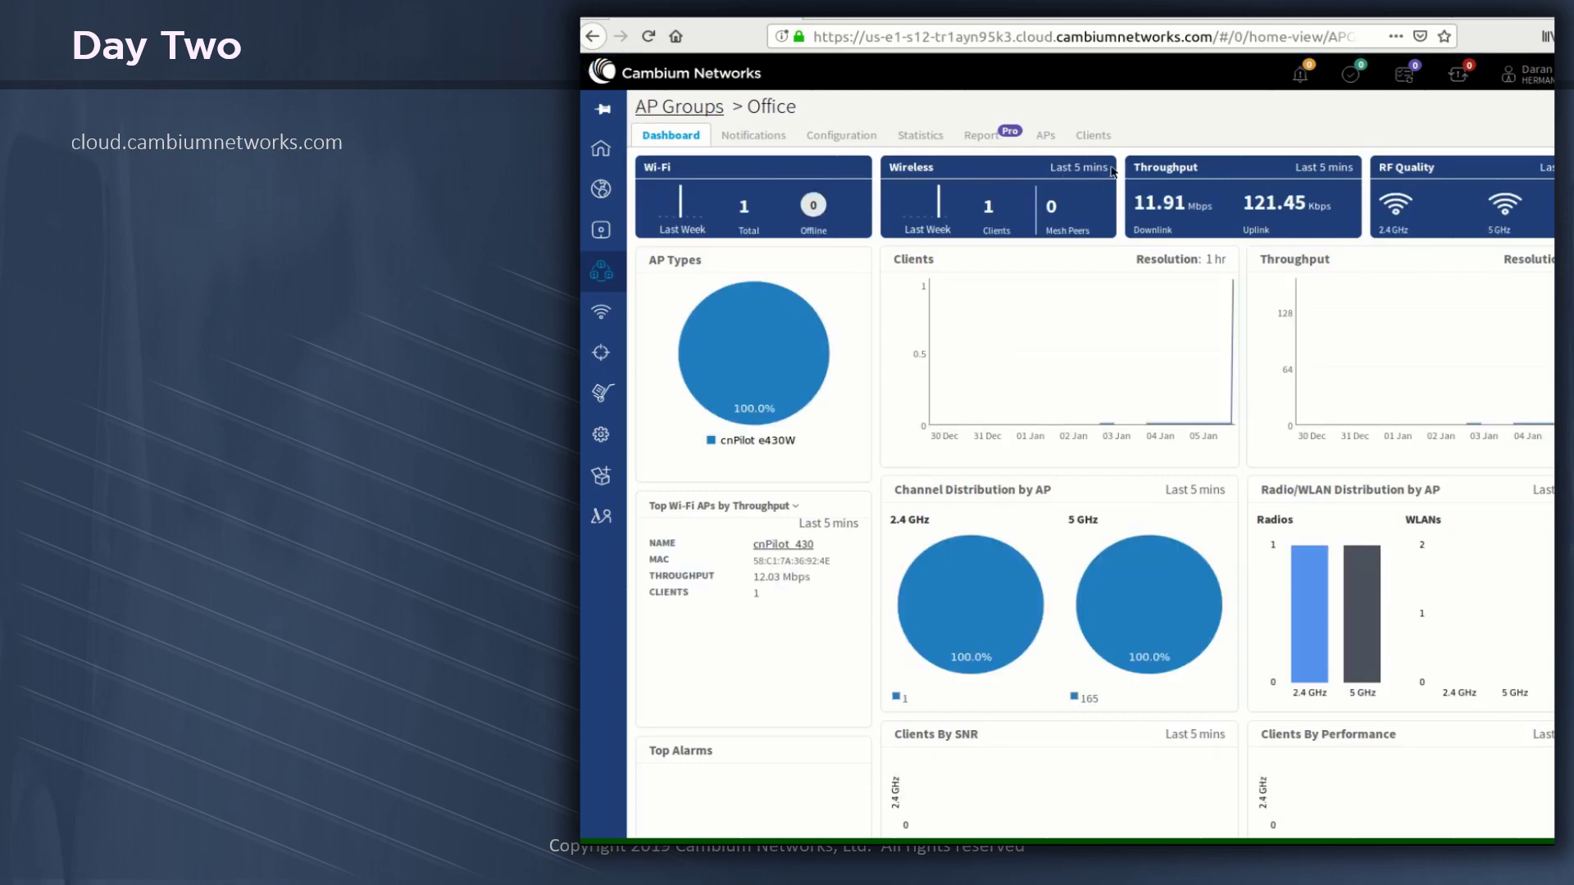
left_click(1049, 137)
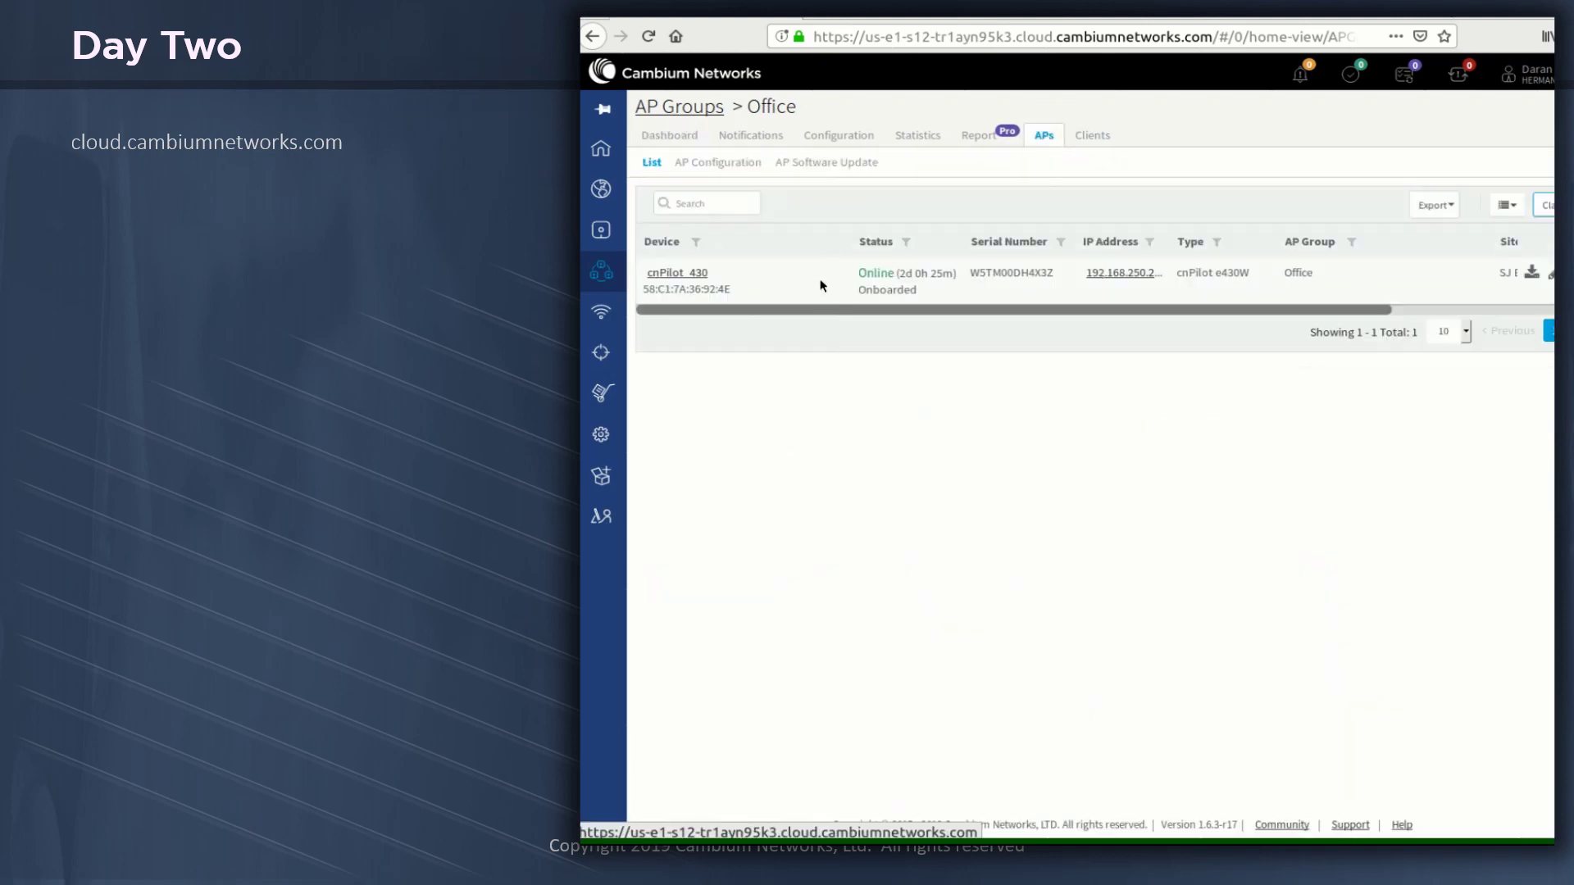
- Open the cnPilot_430 access point and review its dashboard, including device details, sync status and client charts
double_click(712, 279)
double_click(710, 279)
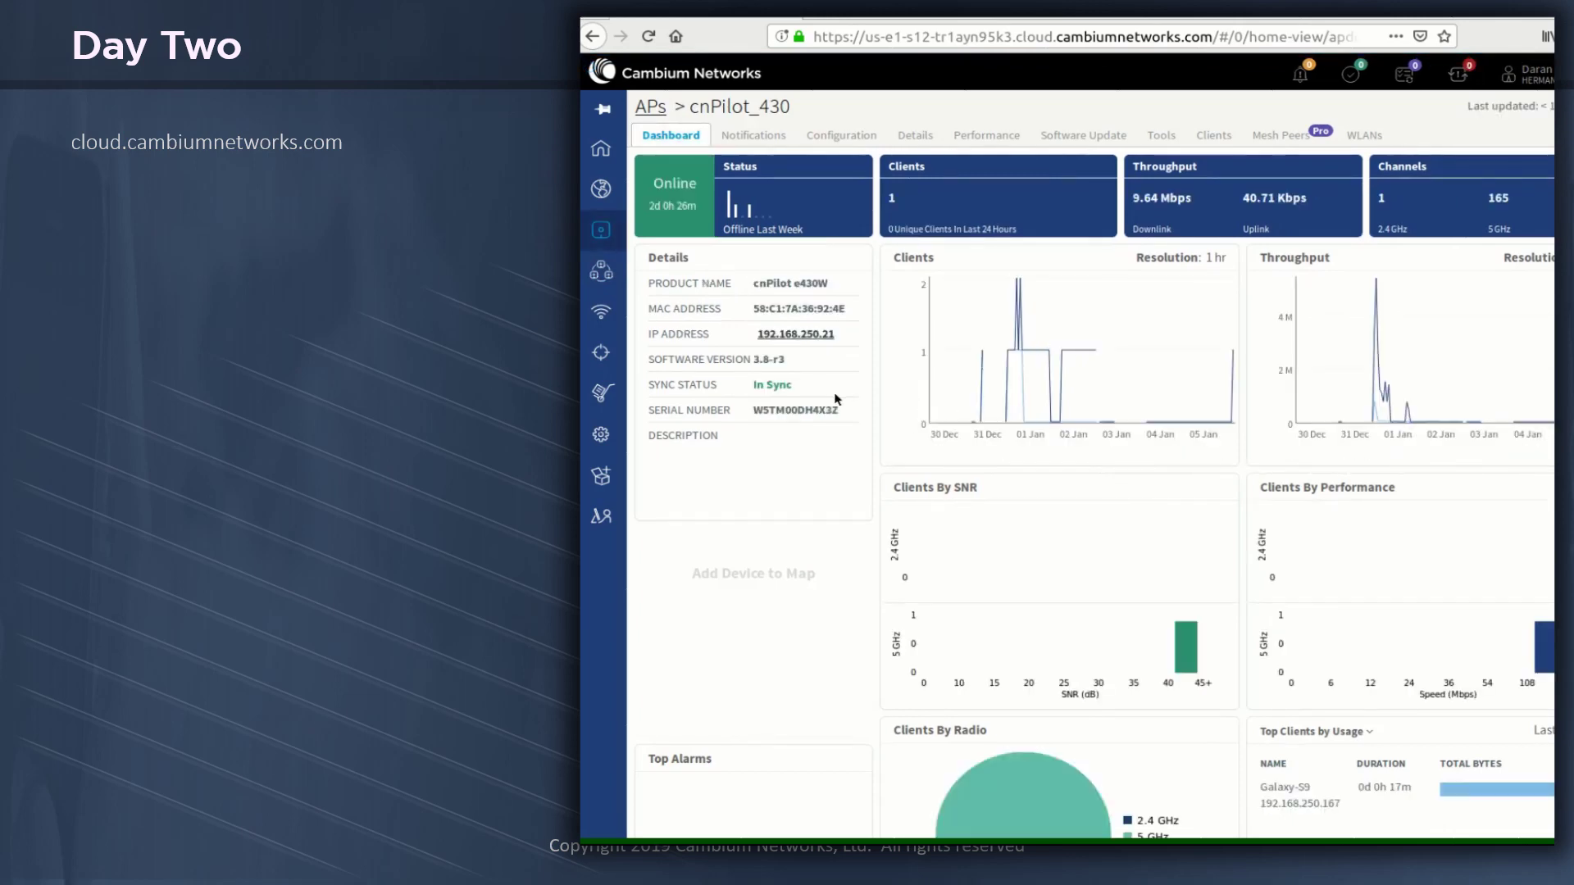
left_click(709, 385)
scroll(770, 426, "down", 3)
scroll(818, 451, "up", 3)
- Open the access point's details overview and examine its radio RF quality, noise floor and interference statistics
left_click(932, 137)
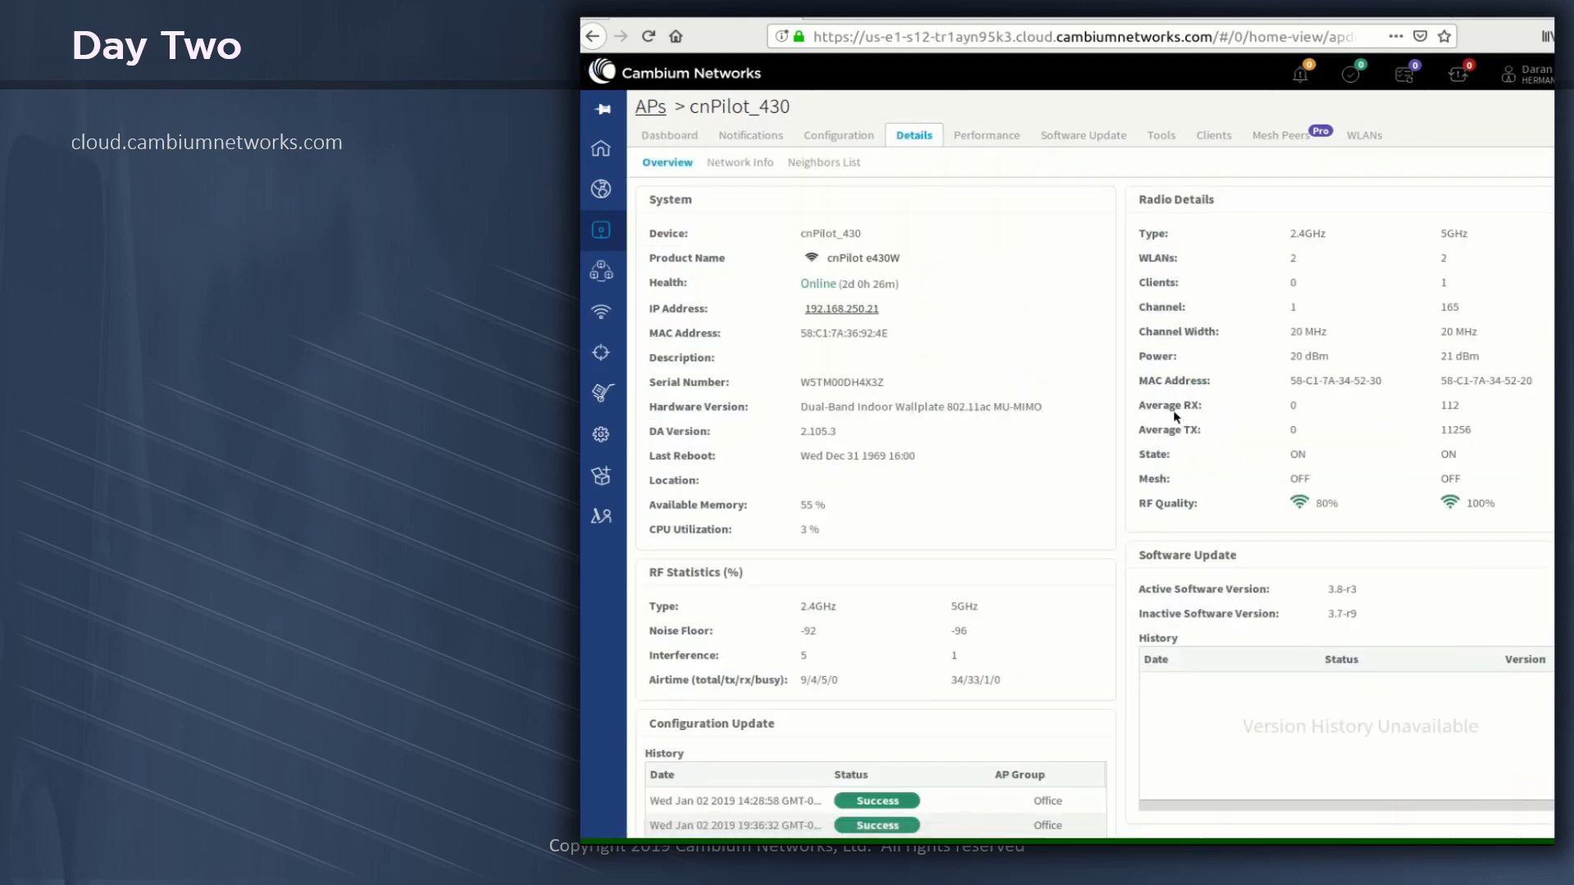
left_click(1371, 514)
left_click(1364, 501)
left_click(836, 656)
left_click(847, 637)
- Show the access point's 5 GHz neighbors, sort them by SNR with the strongest first, and examine their SSIDs
left_click(818, 166)
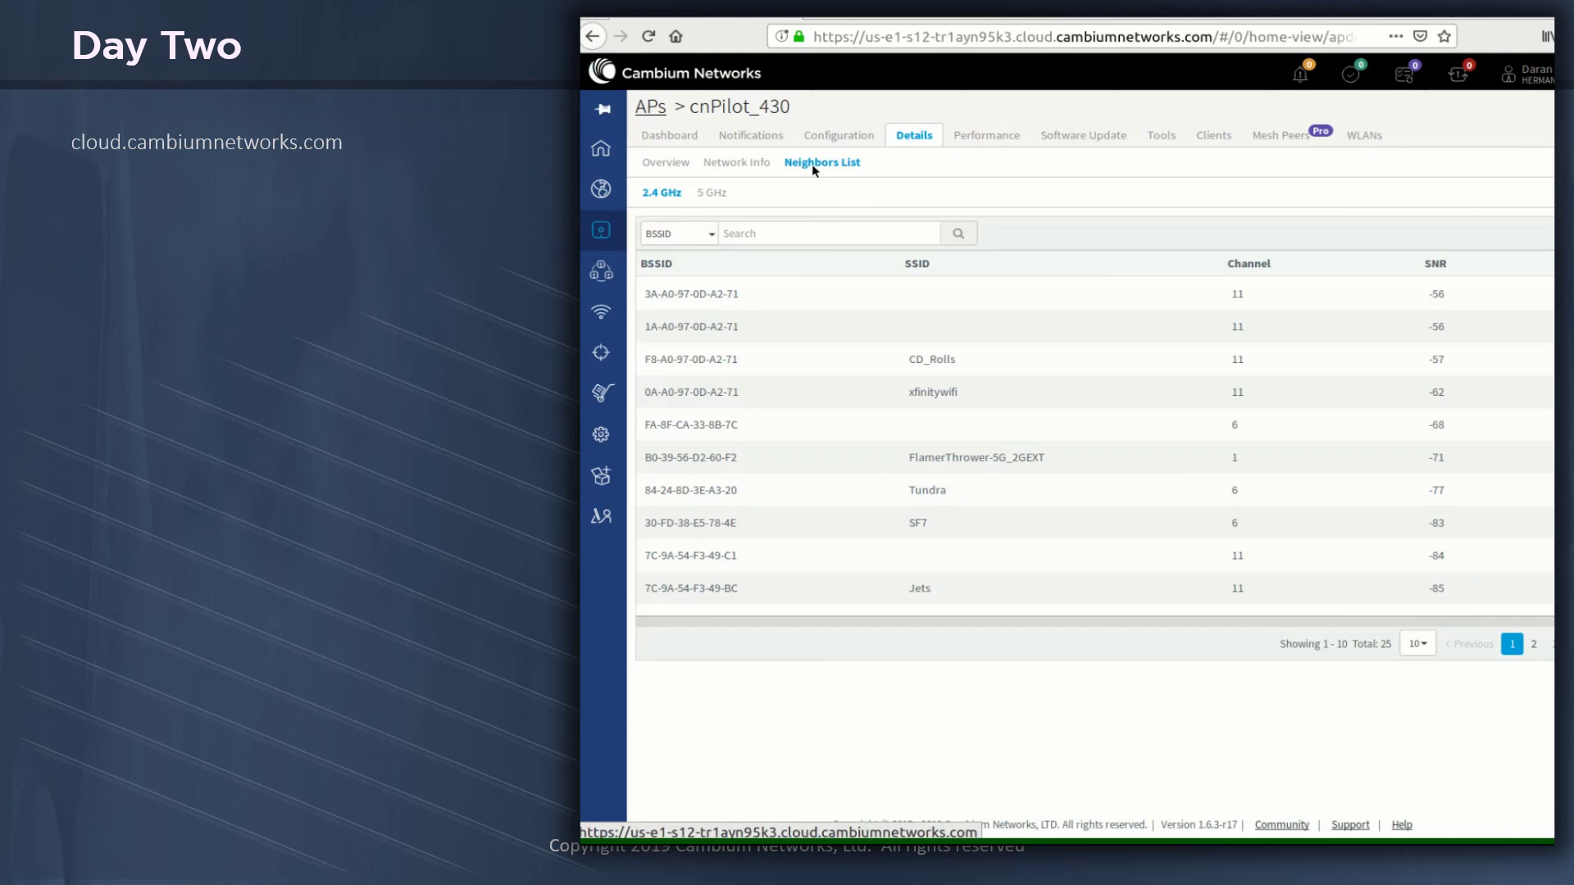
left_click(713, 193)
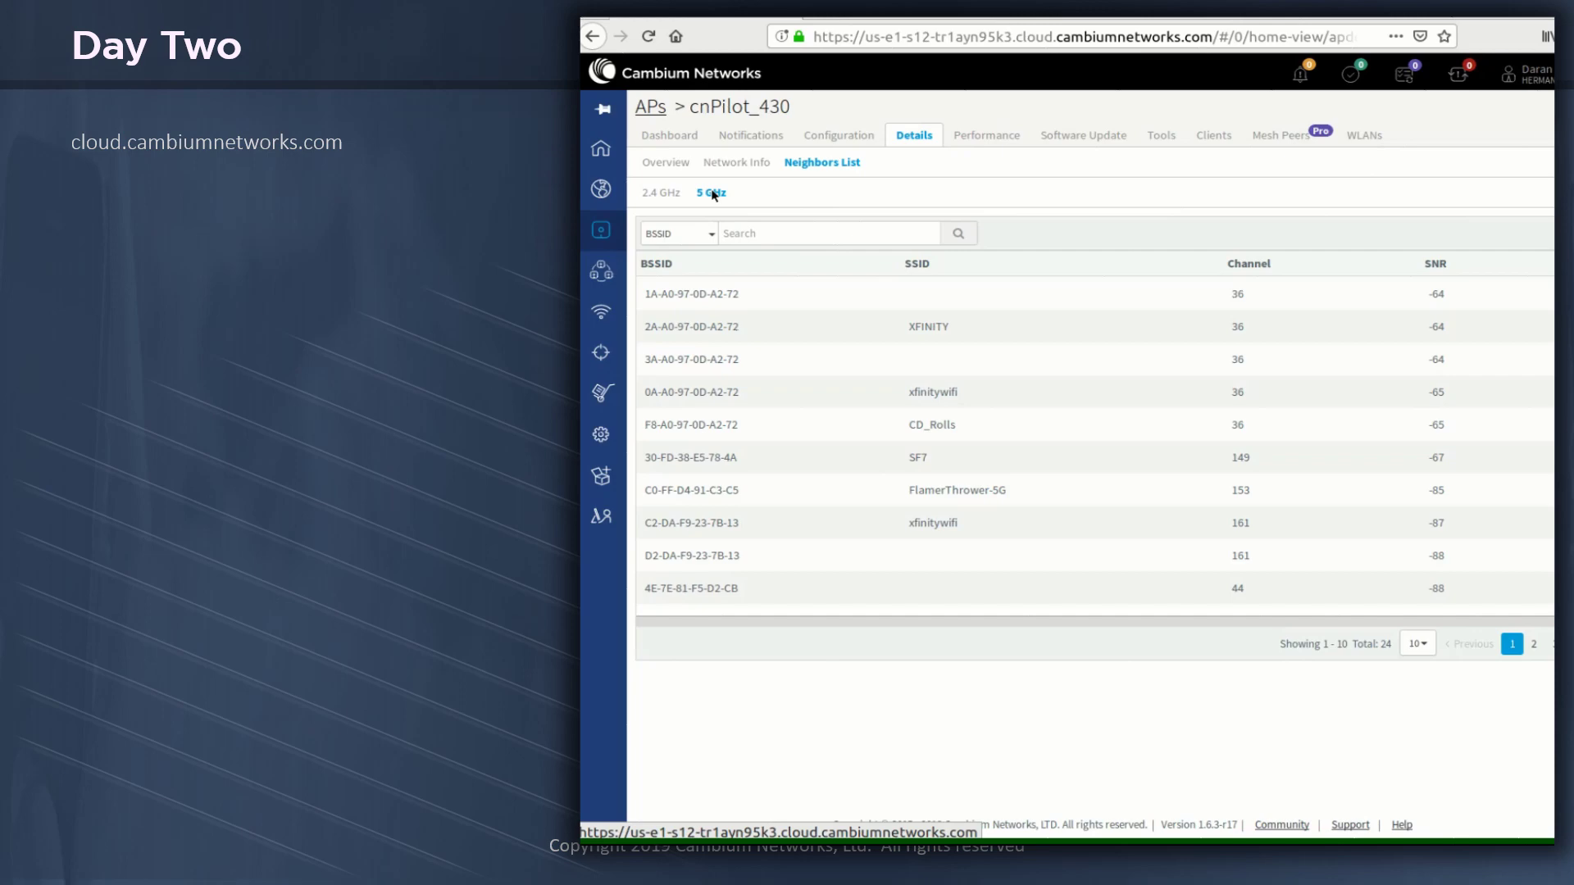
left_click(1449, 267)
left_click(1449, 267)
left_click(1449, 266)
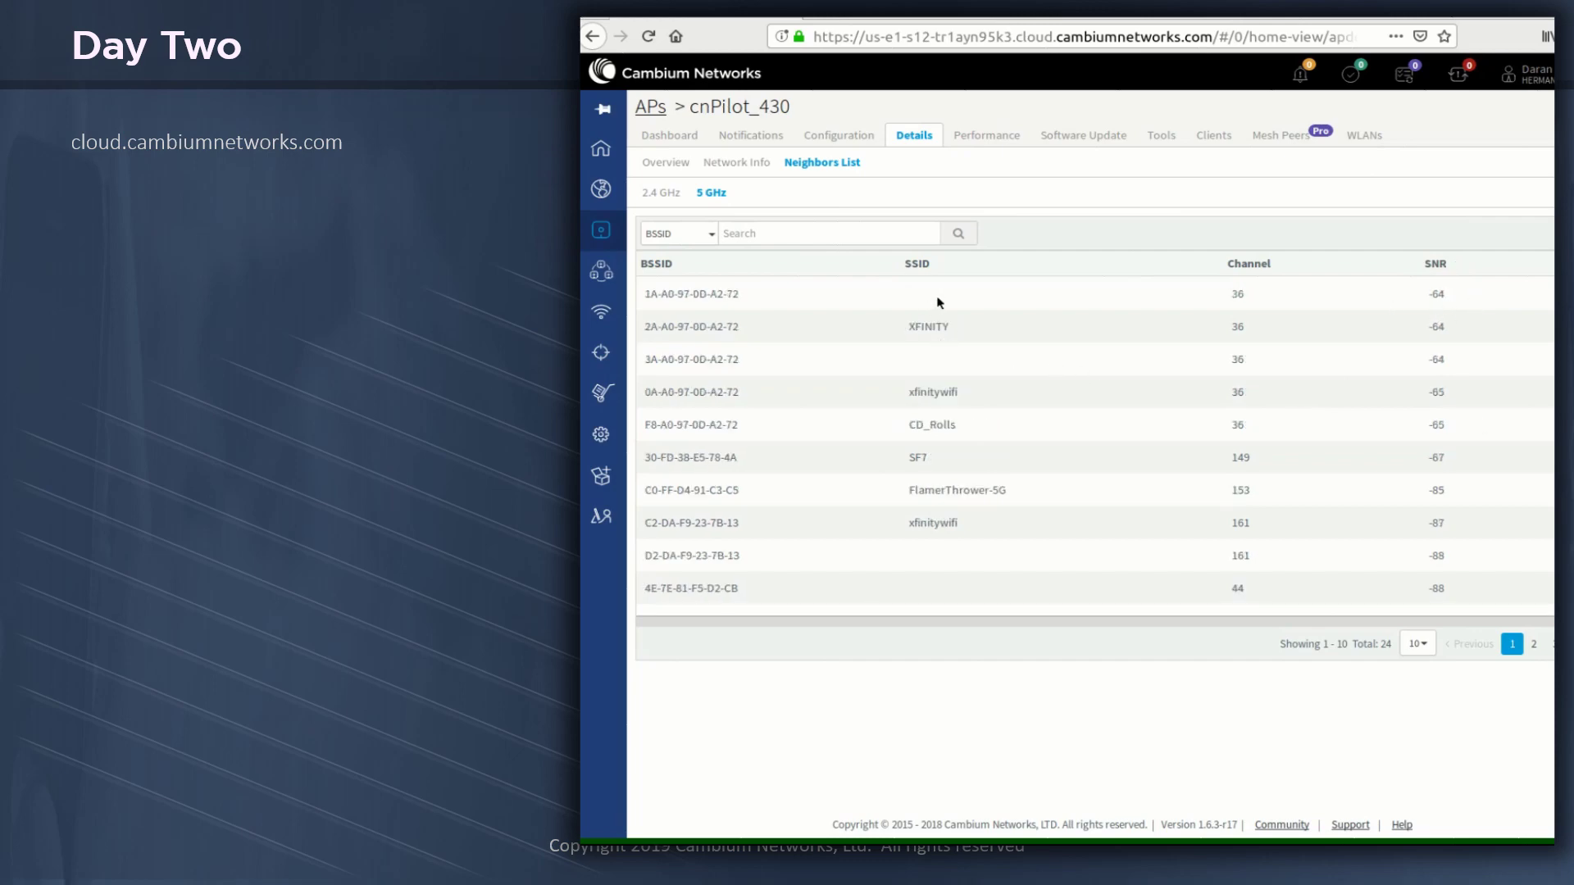
left_click(958, 320)
left_click(969, 329)
left_click(989, 390)
- Switch to the 2.4 GHz neighbors, sort them by SNR with the strongest first, and examine the top entries
left_click(659, 192)
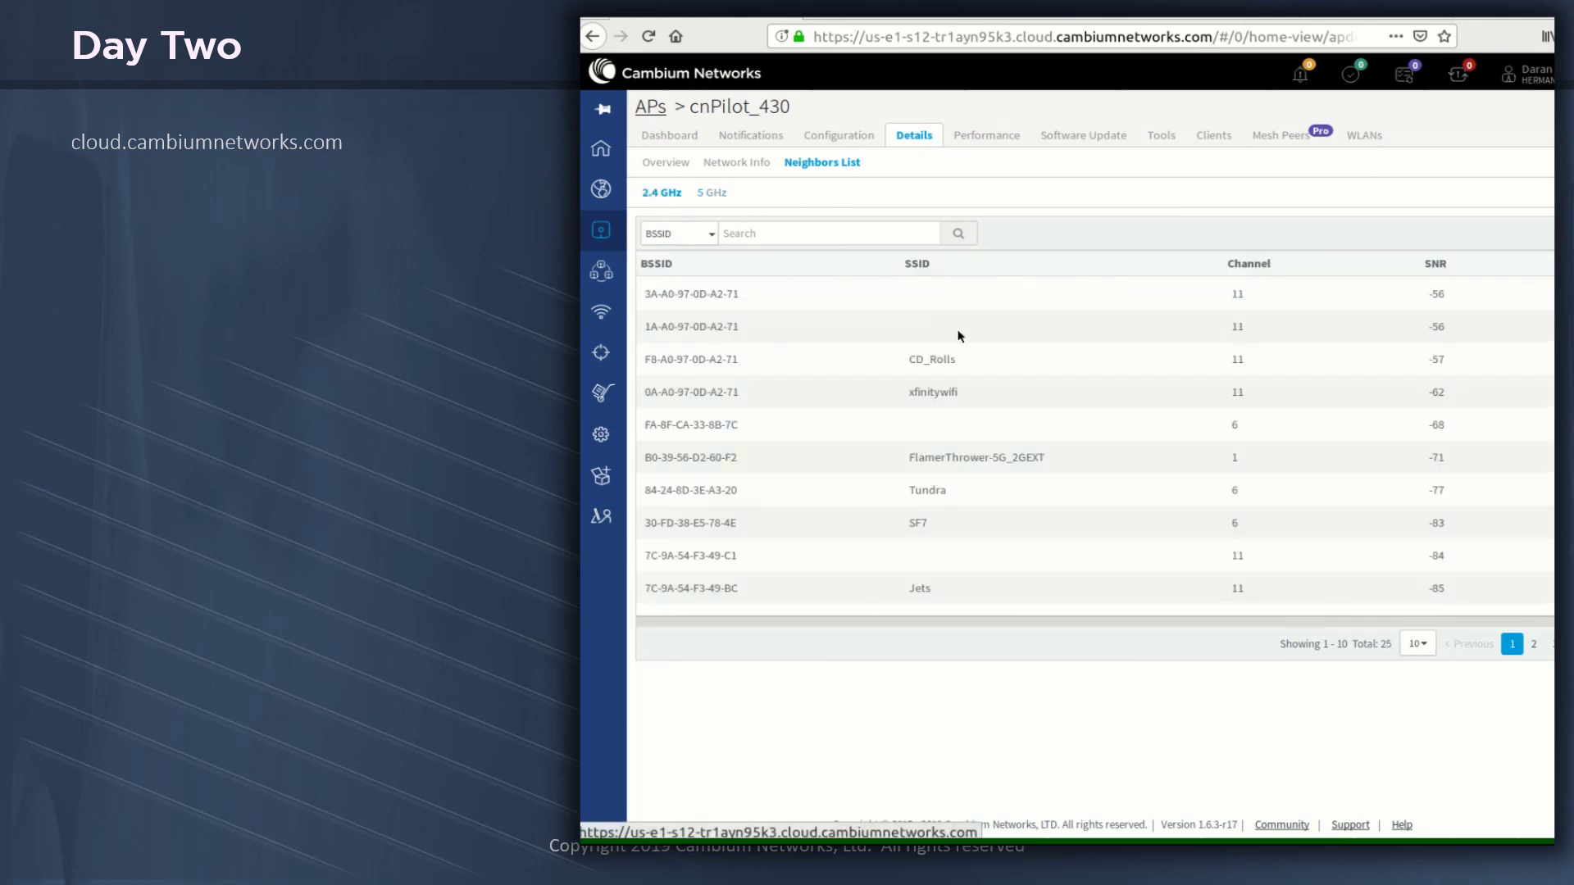
left_click(1443, 265)
left_click(1443, 265)
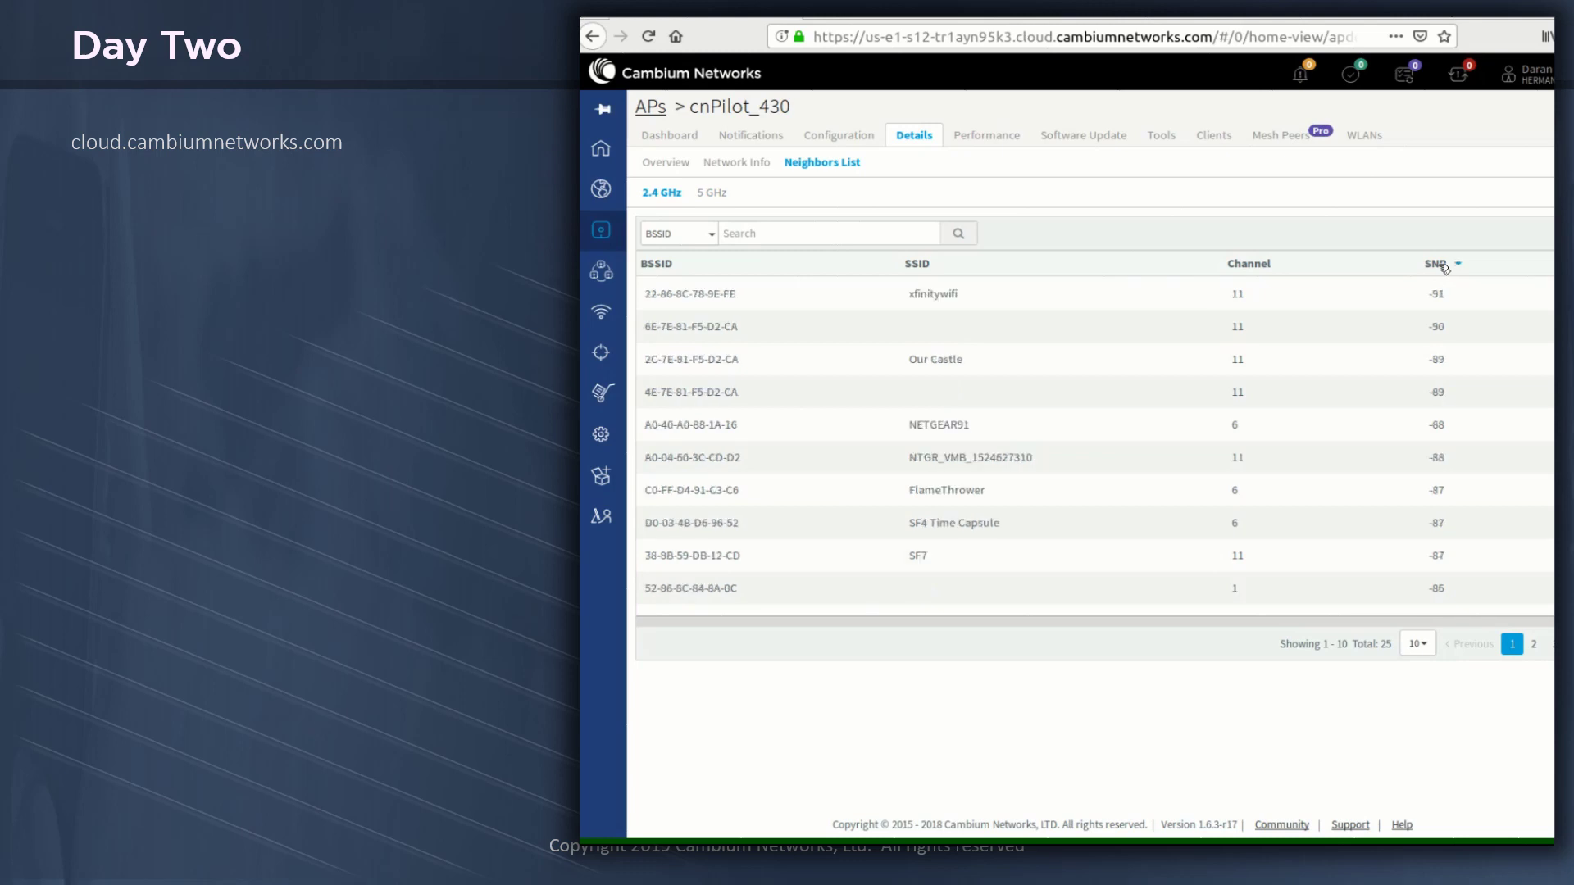
left_click(1443, 265)
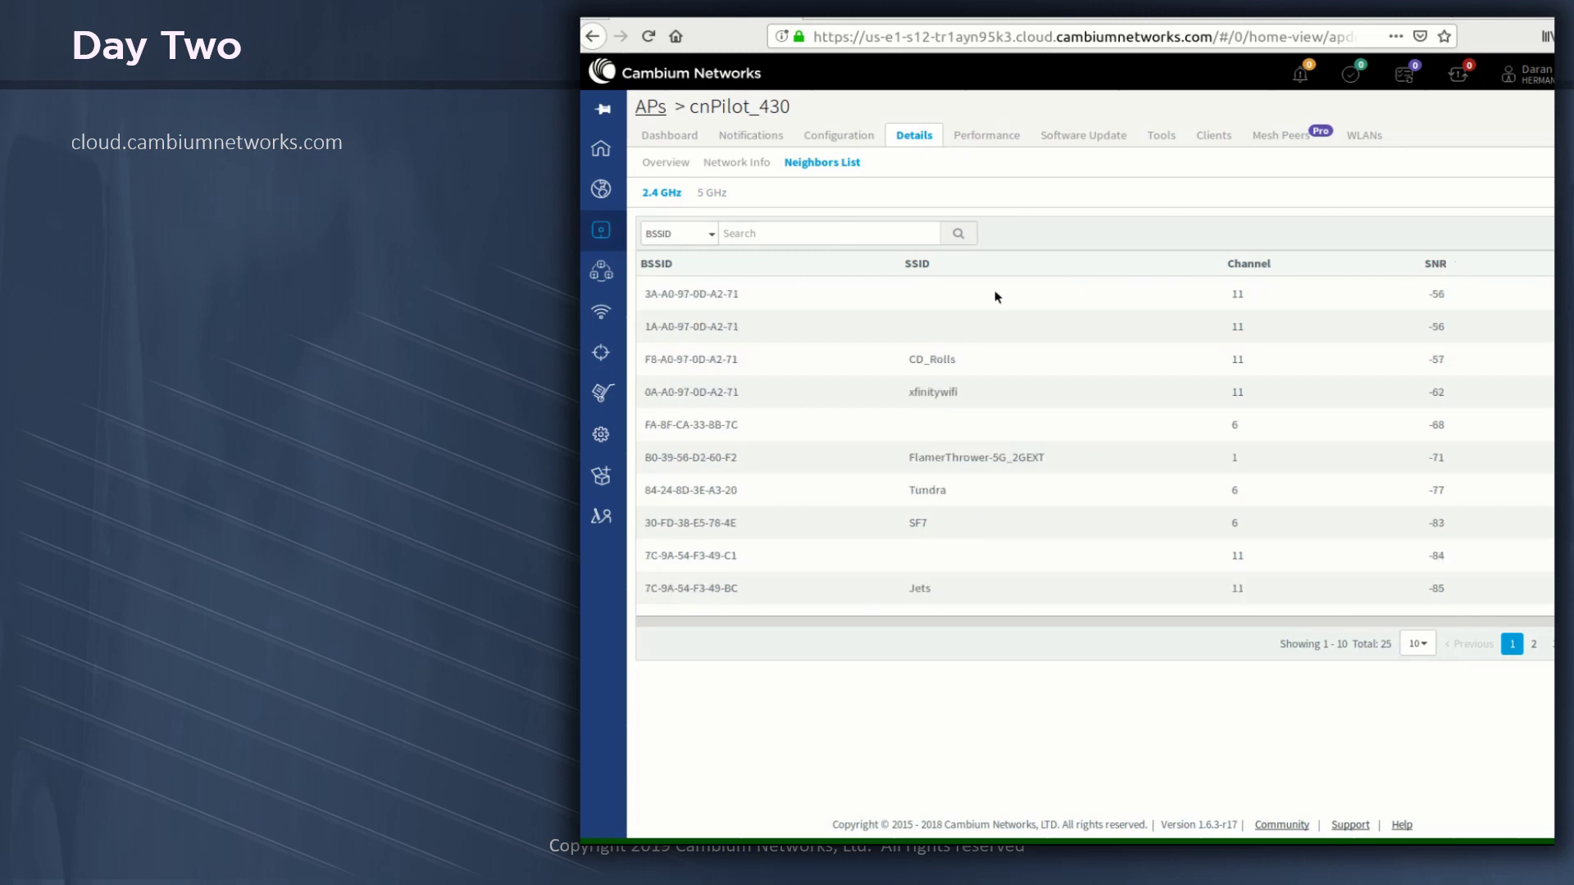
left_click(1030, 398)
left_click(1463, 295)
left_click(1465, 329)
left_click(1469, 365)
left_click(1474, 399)
- Return to the 5 GHz neighbors and examine the SNR values of the strongest entries
left_click(712, 197)
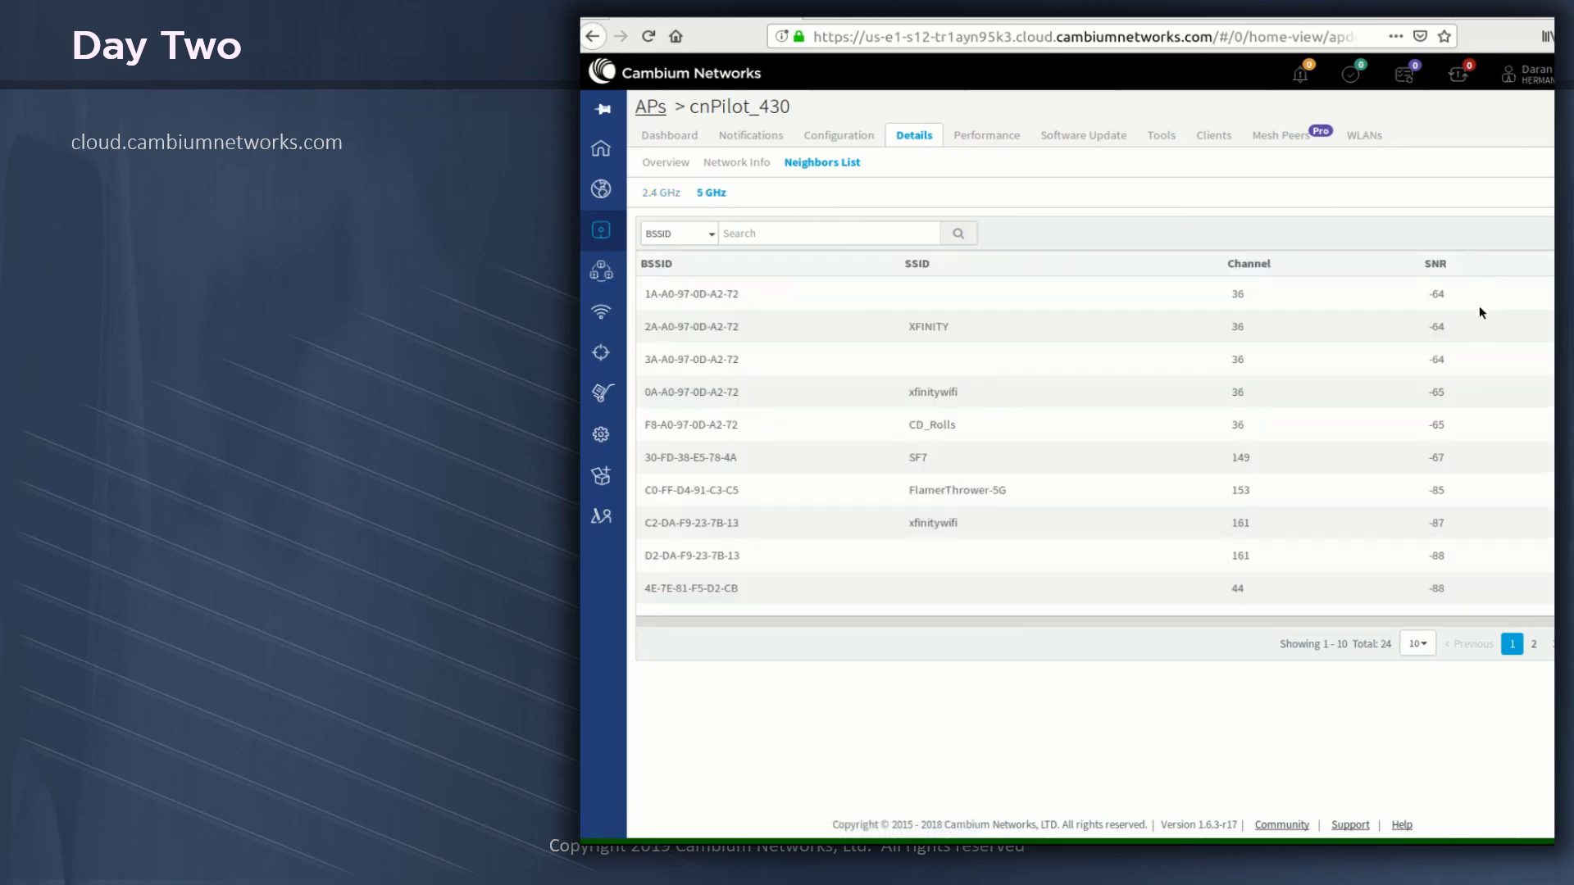
left_click(1481, 300)
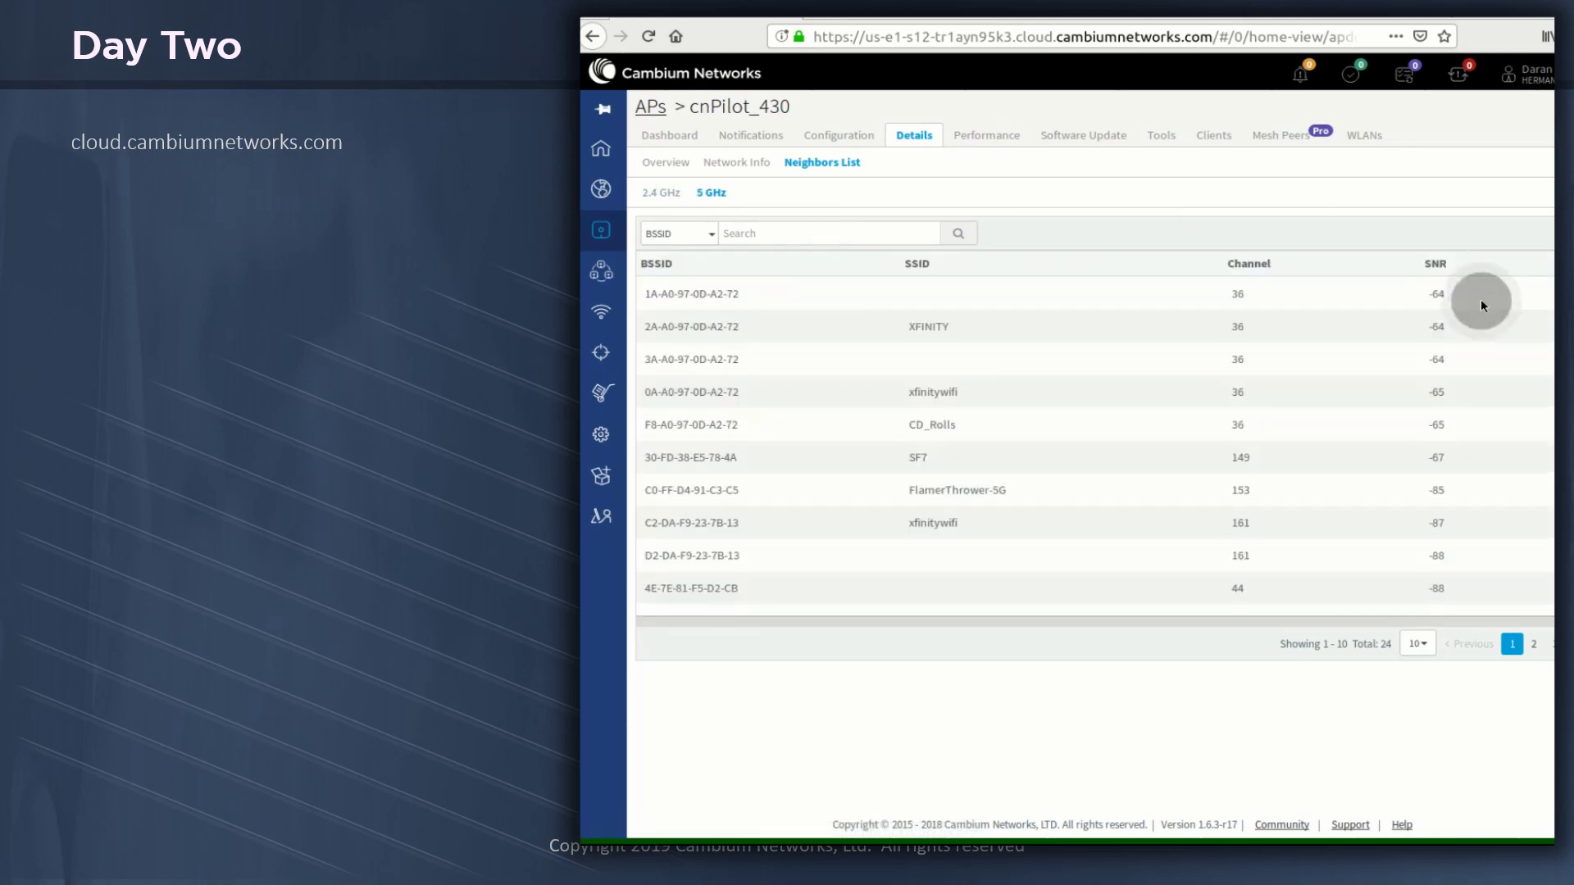
left_click(1501, 439)
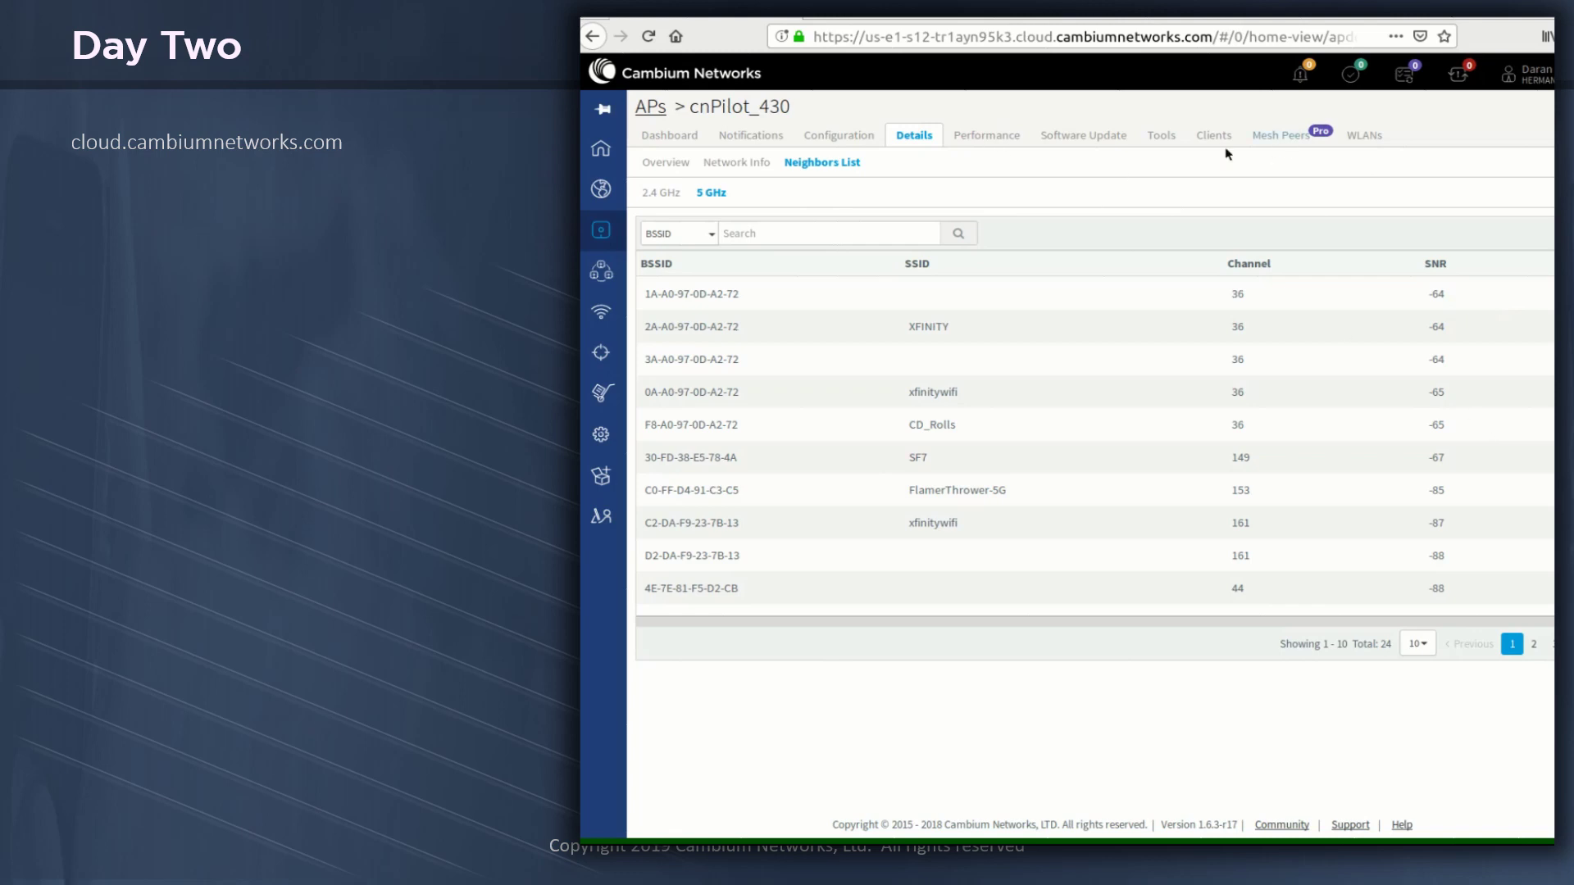
- Open the access point's tools status page and download its support archive
left_click(1164, 140)
left_click(1164, 142)
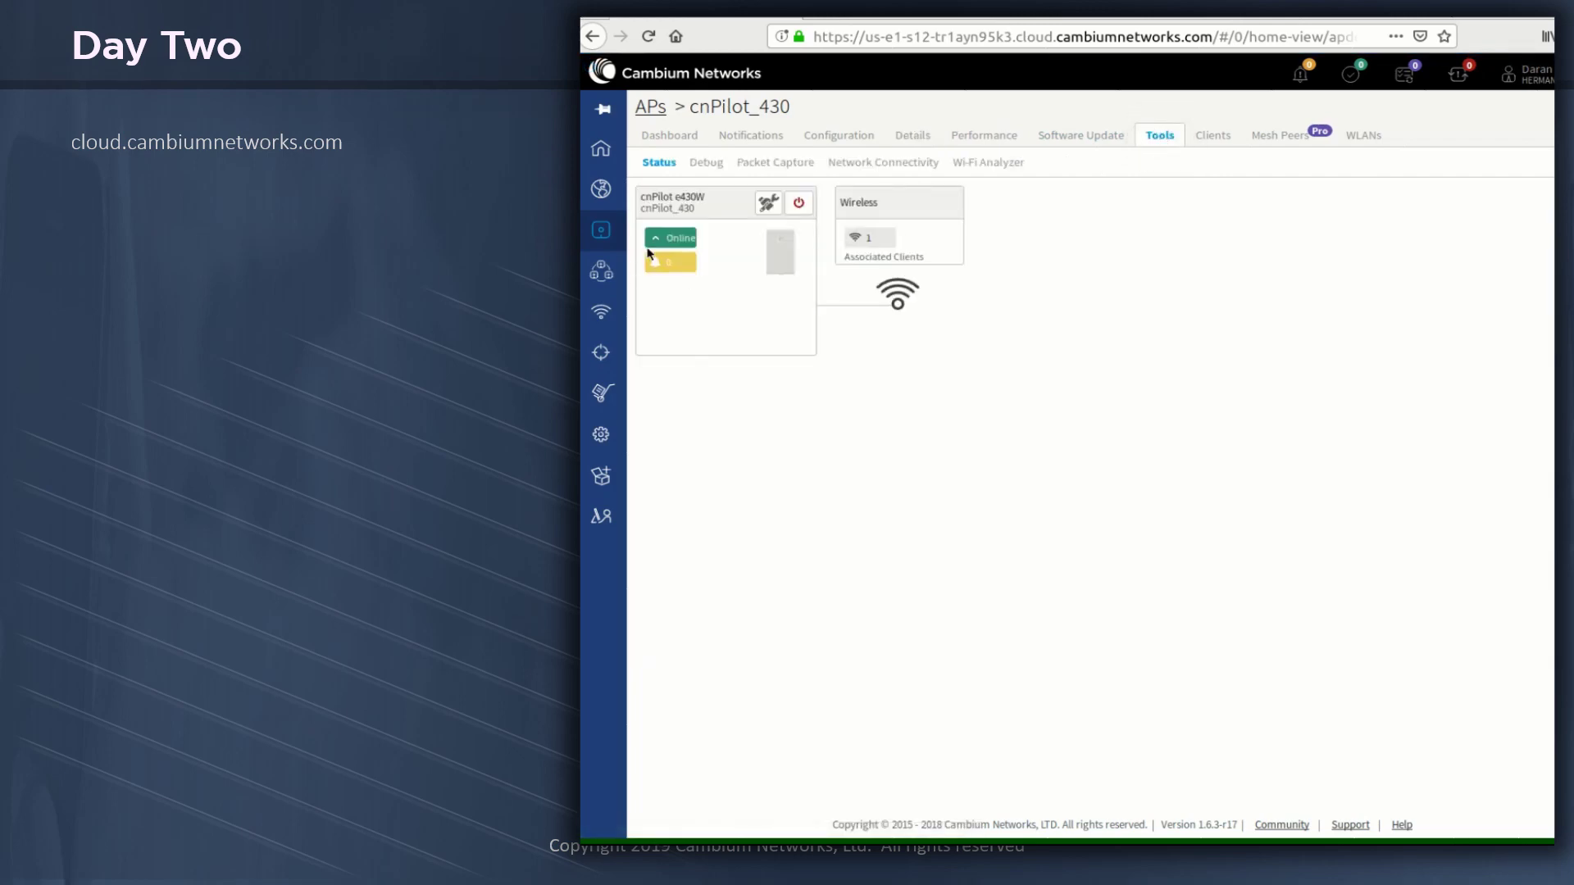
left_click(768, 206)
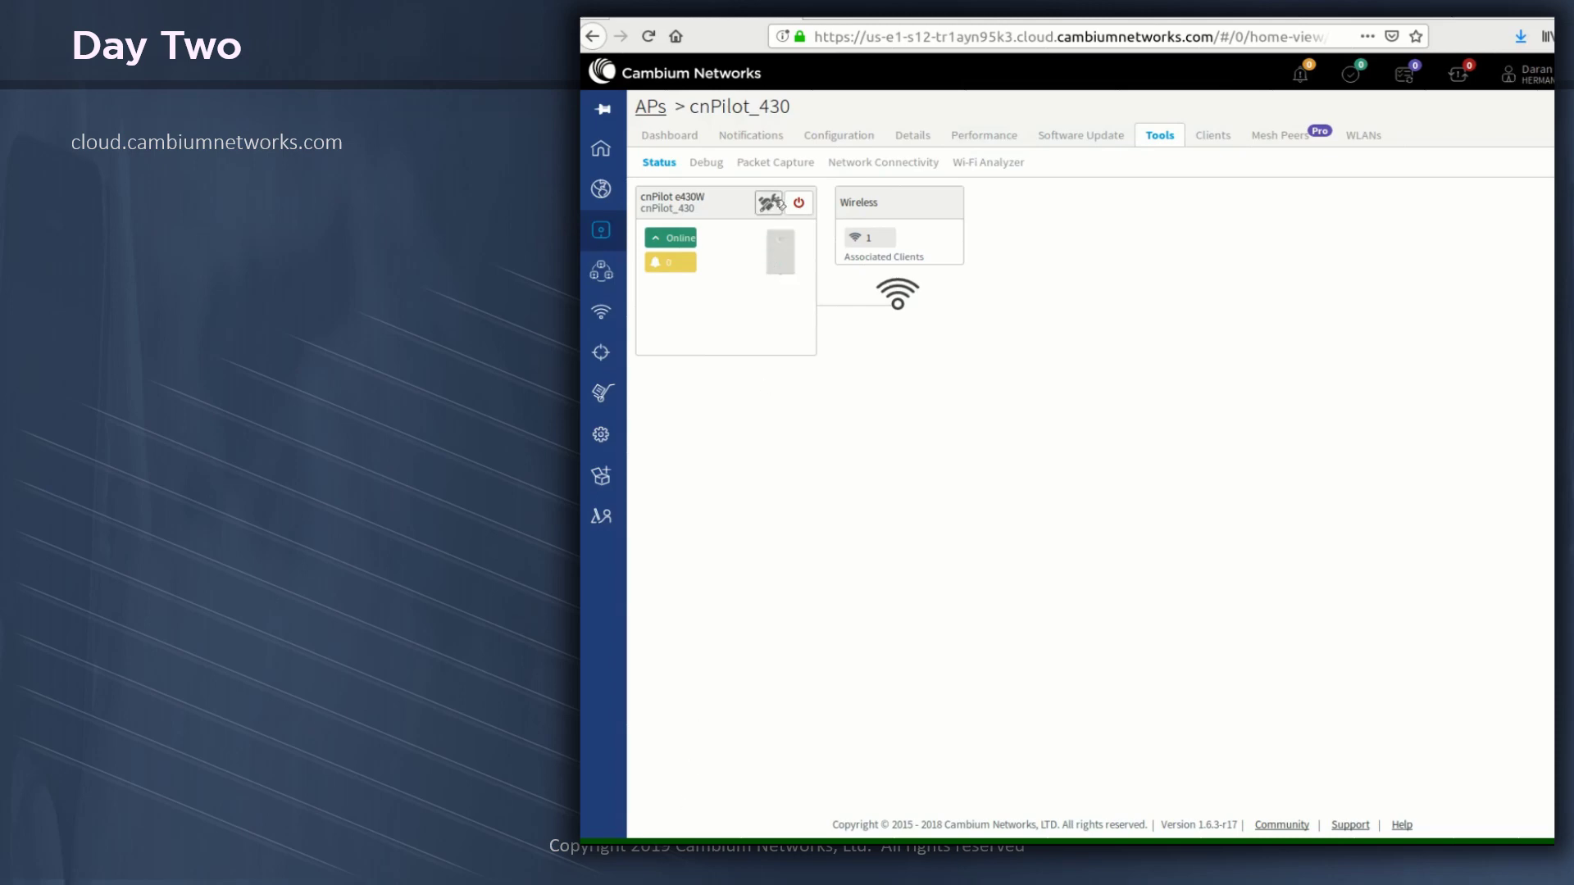
- Switch to the file manager showing Downloads and move its window into view over the browser
key("alt+Tab")
key("Escape")
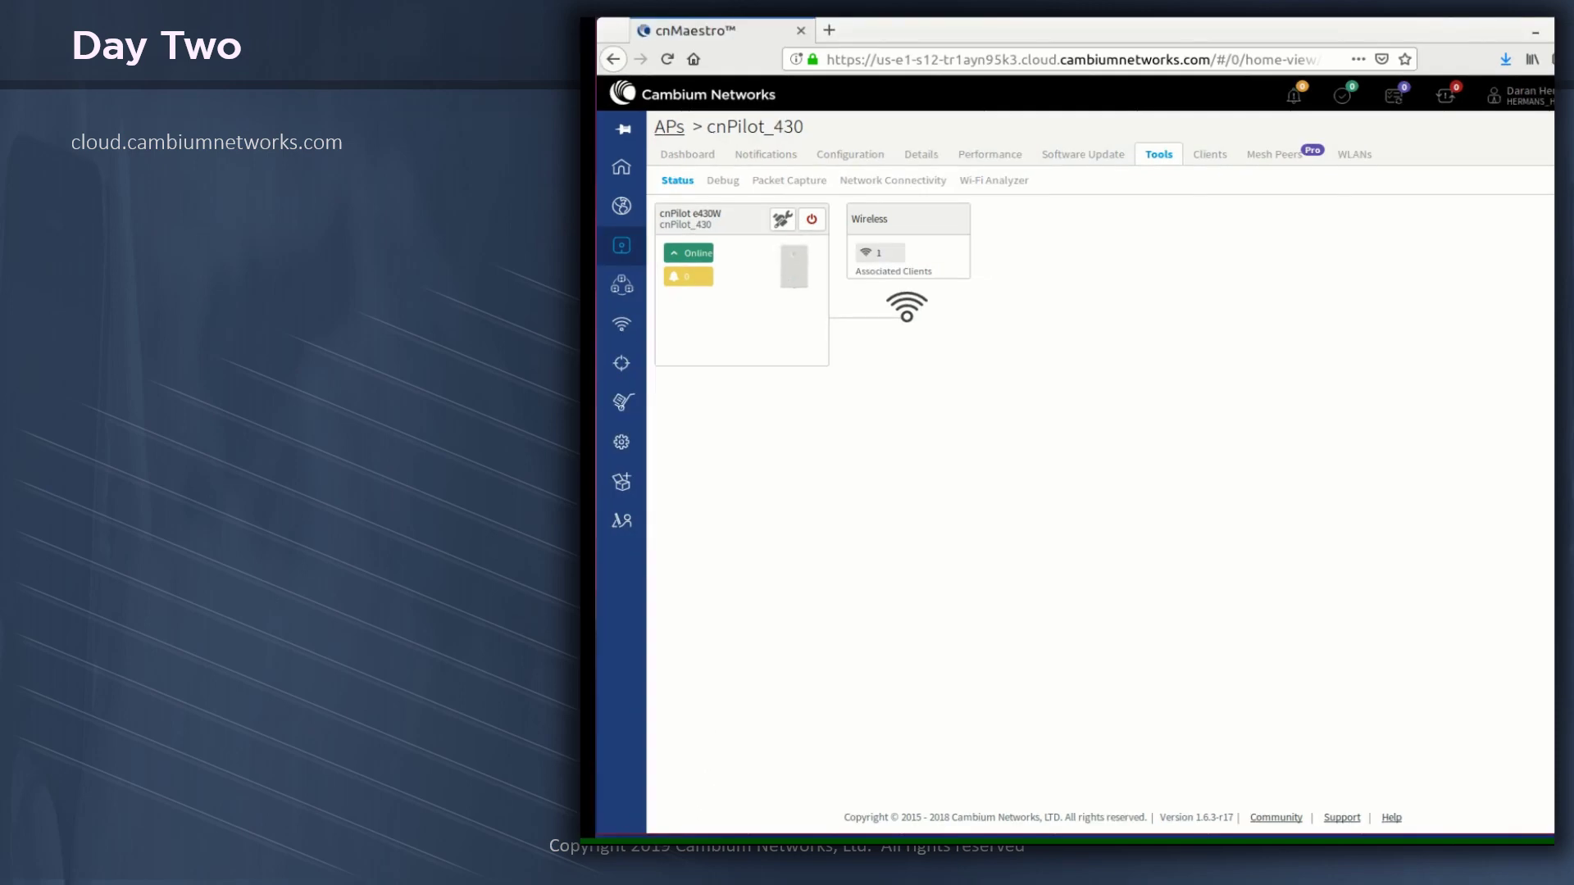
left_click_drag(597, 217, 1075, 100)
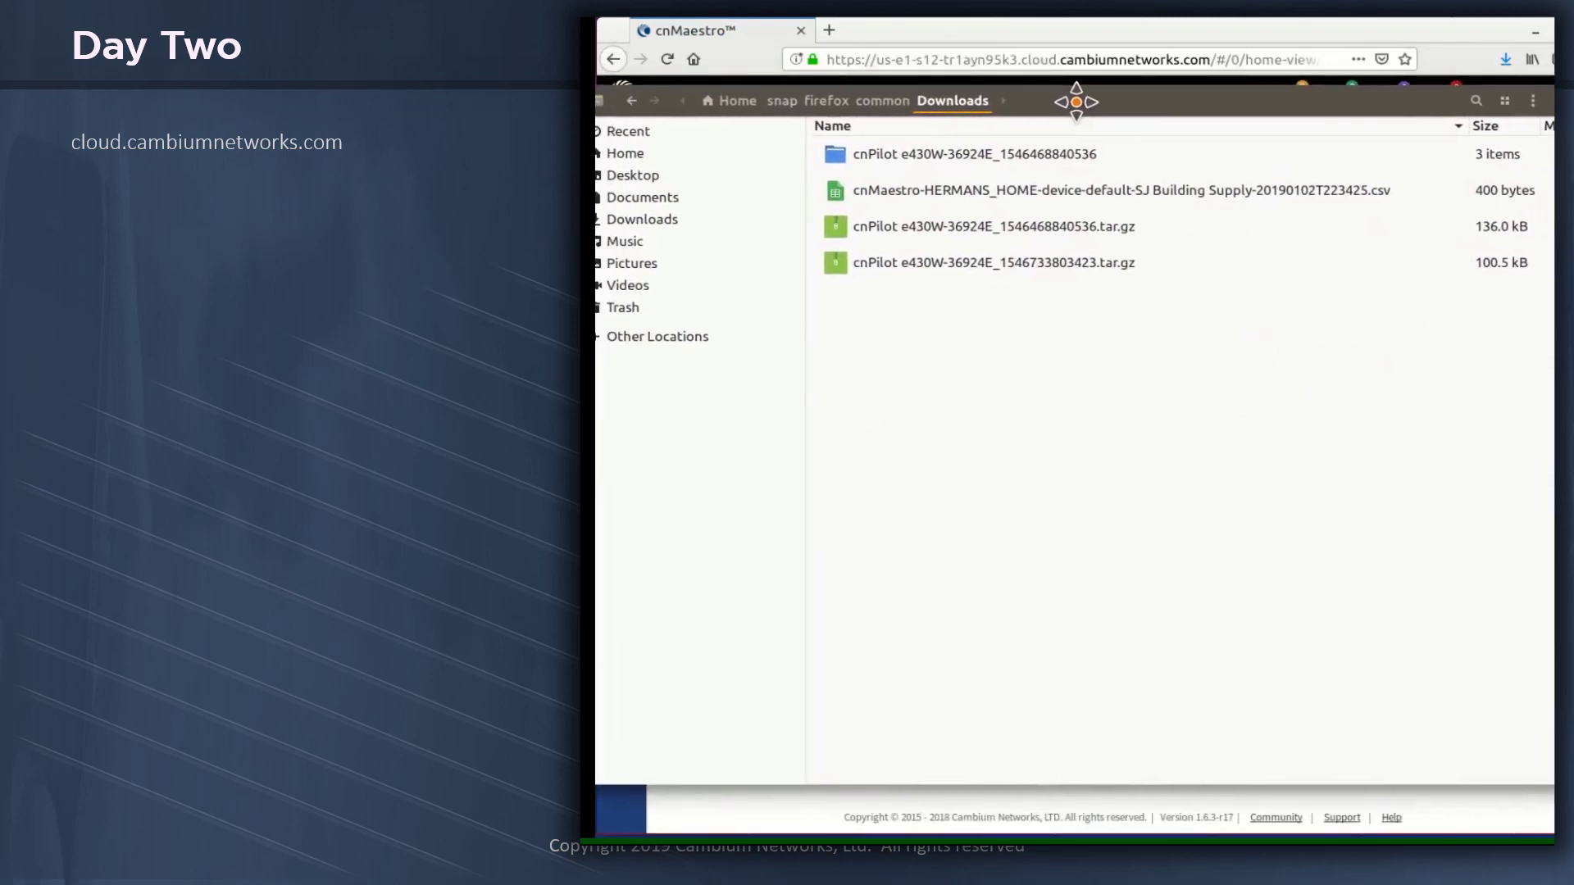
- Open config.txt under files/mnt/flash/config in the extracted cnPilot e430W folder, review the configuration, and close the file
double_click(881, 152)
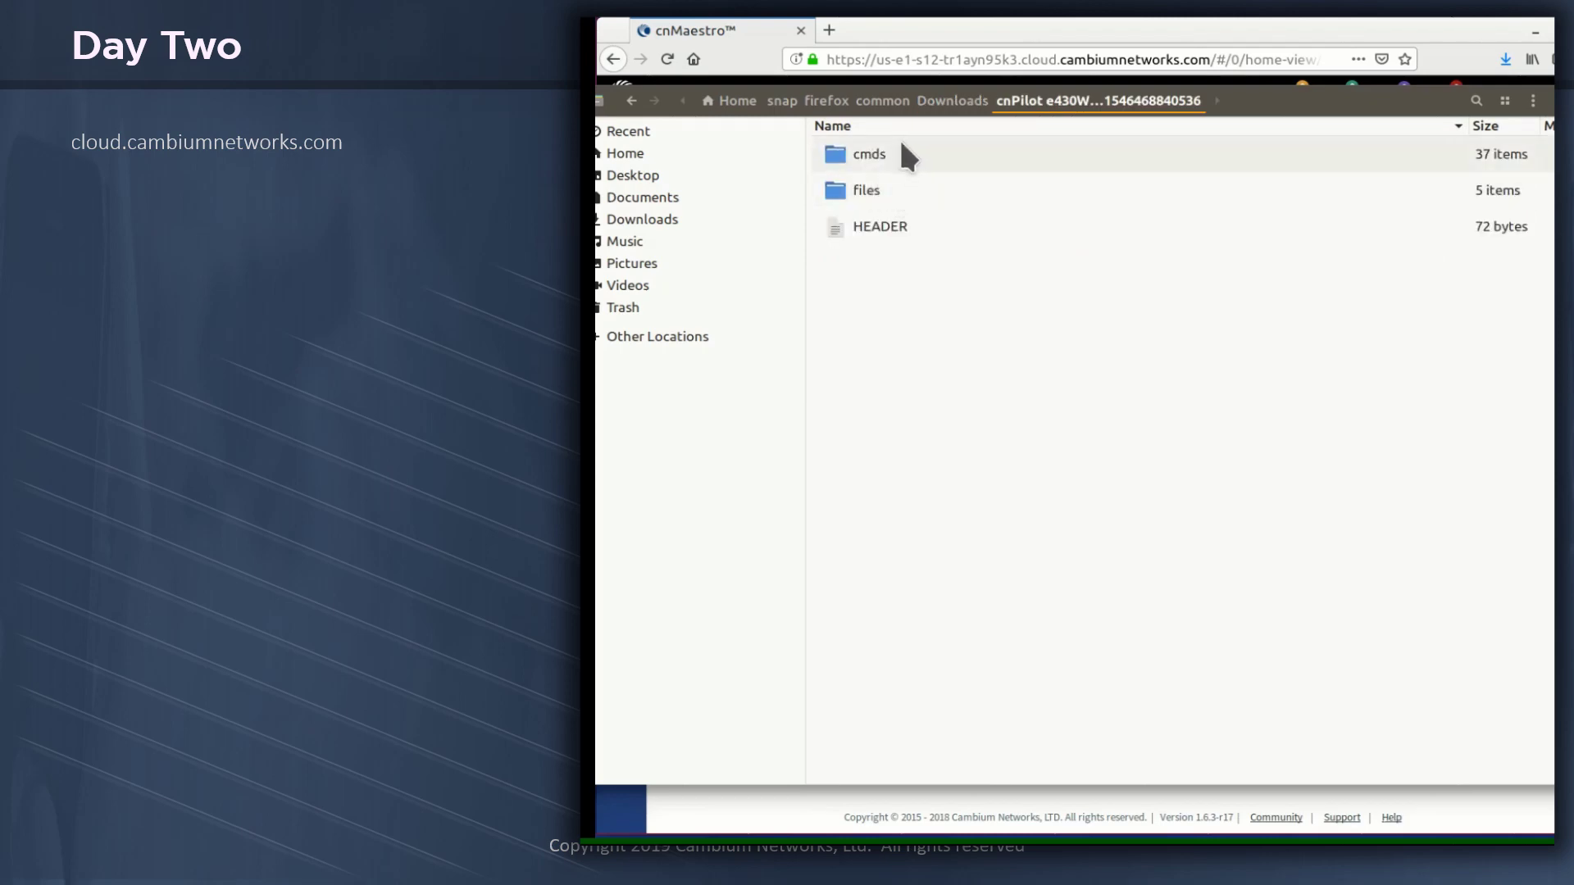
double_click(886, 186)
double_click(874, 188)
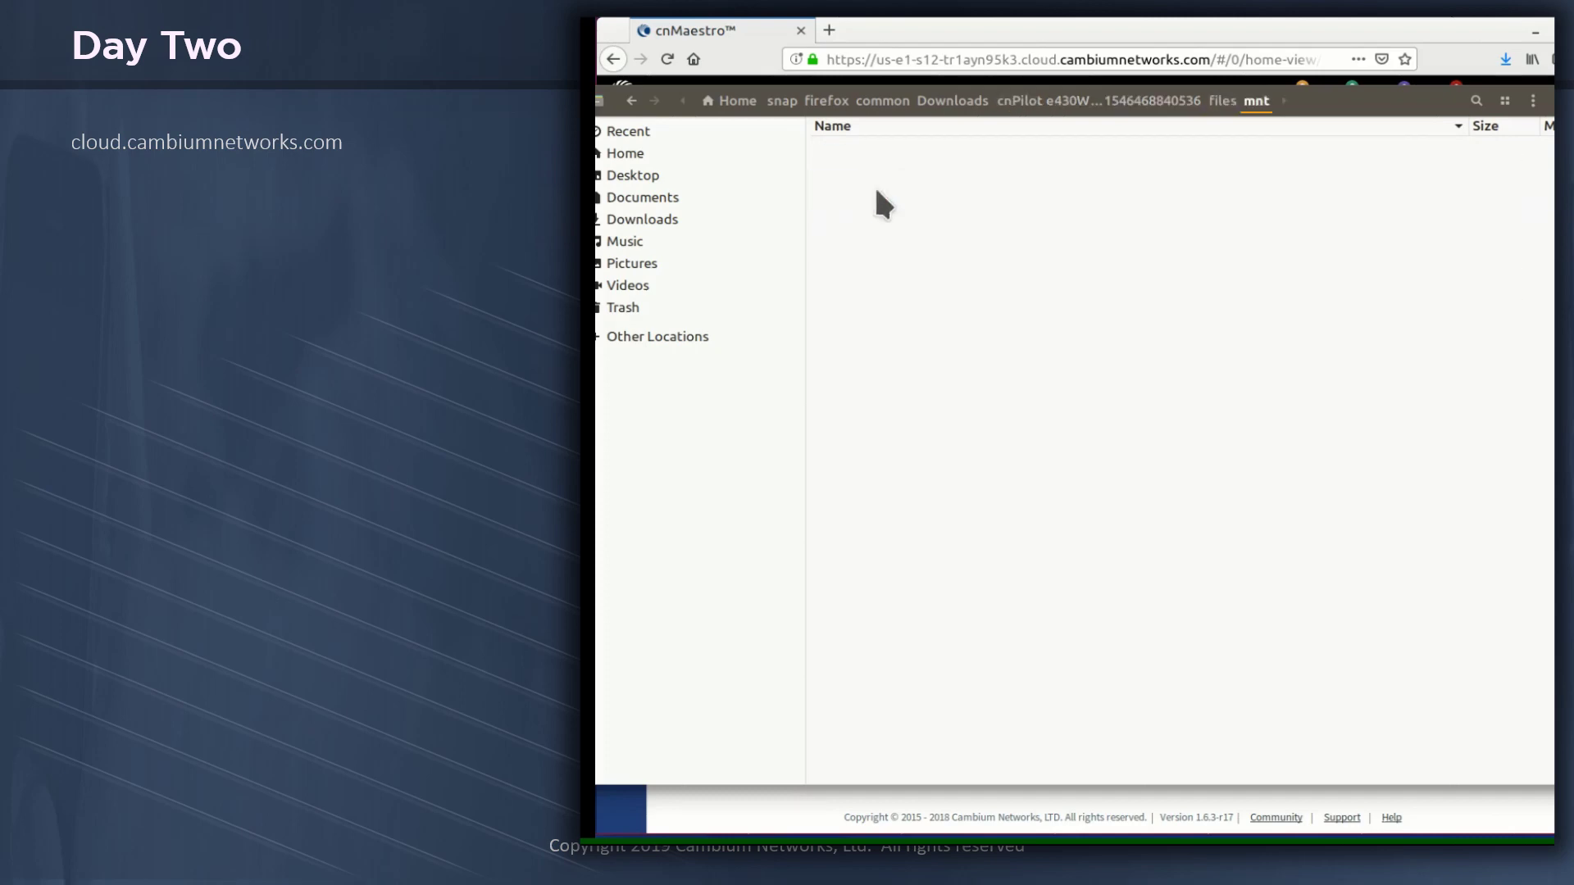
left_click(845, 157)
double_click(844, 155)
double_click(843, 154)
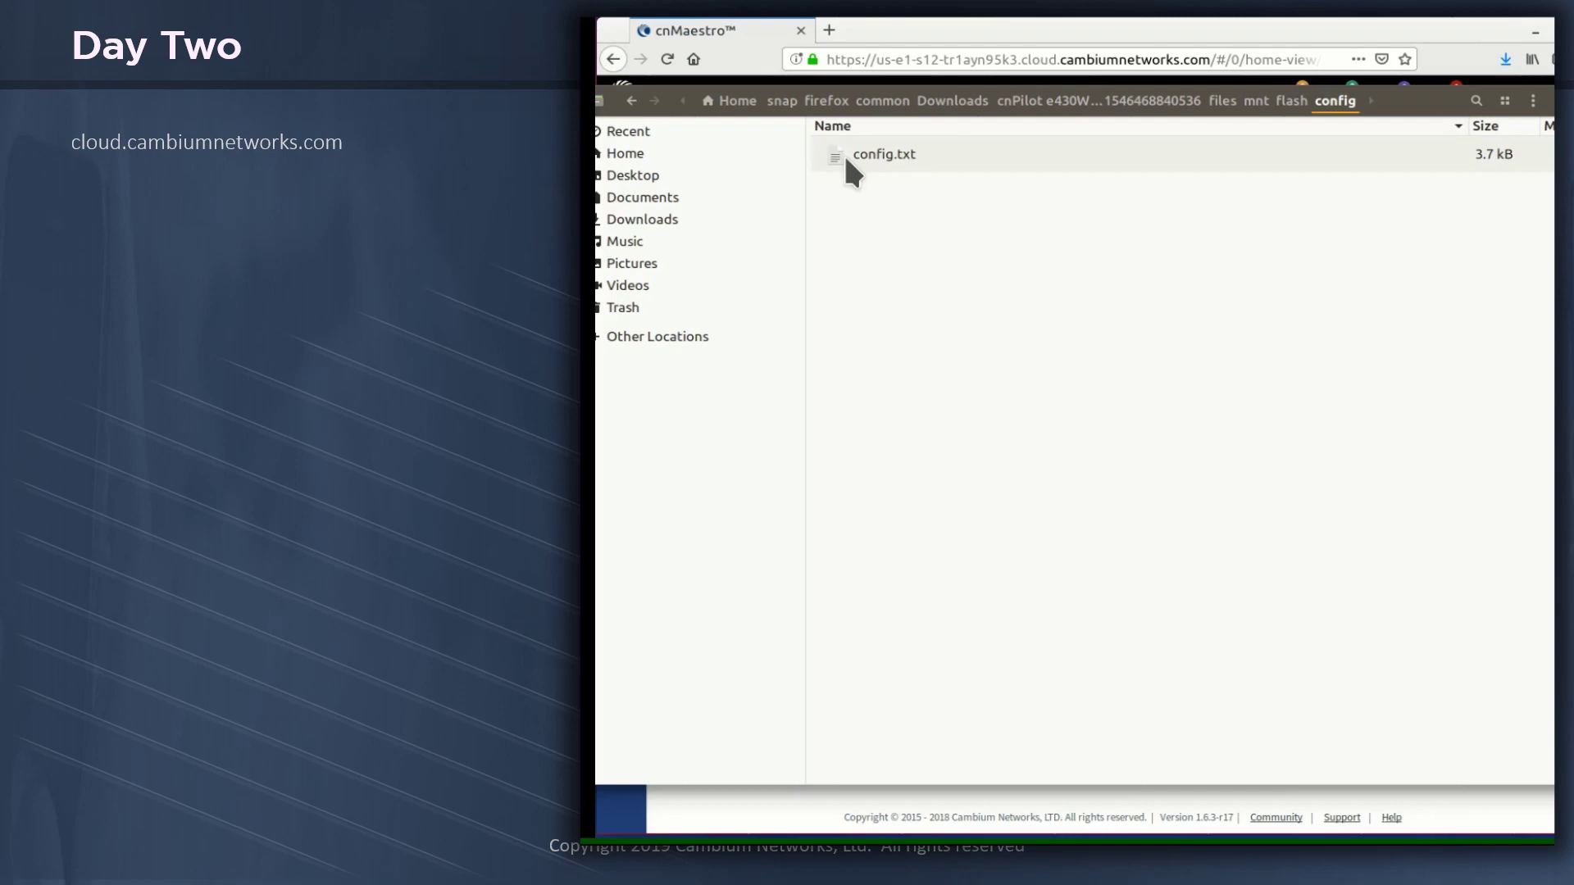
double_click(843, 154)
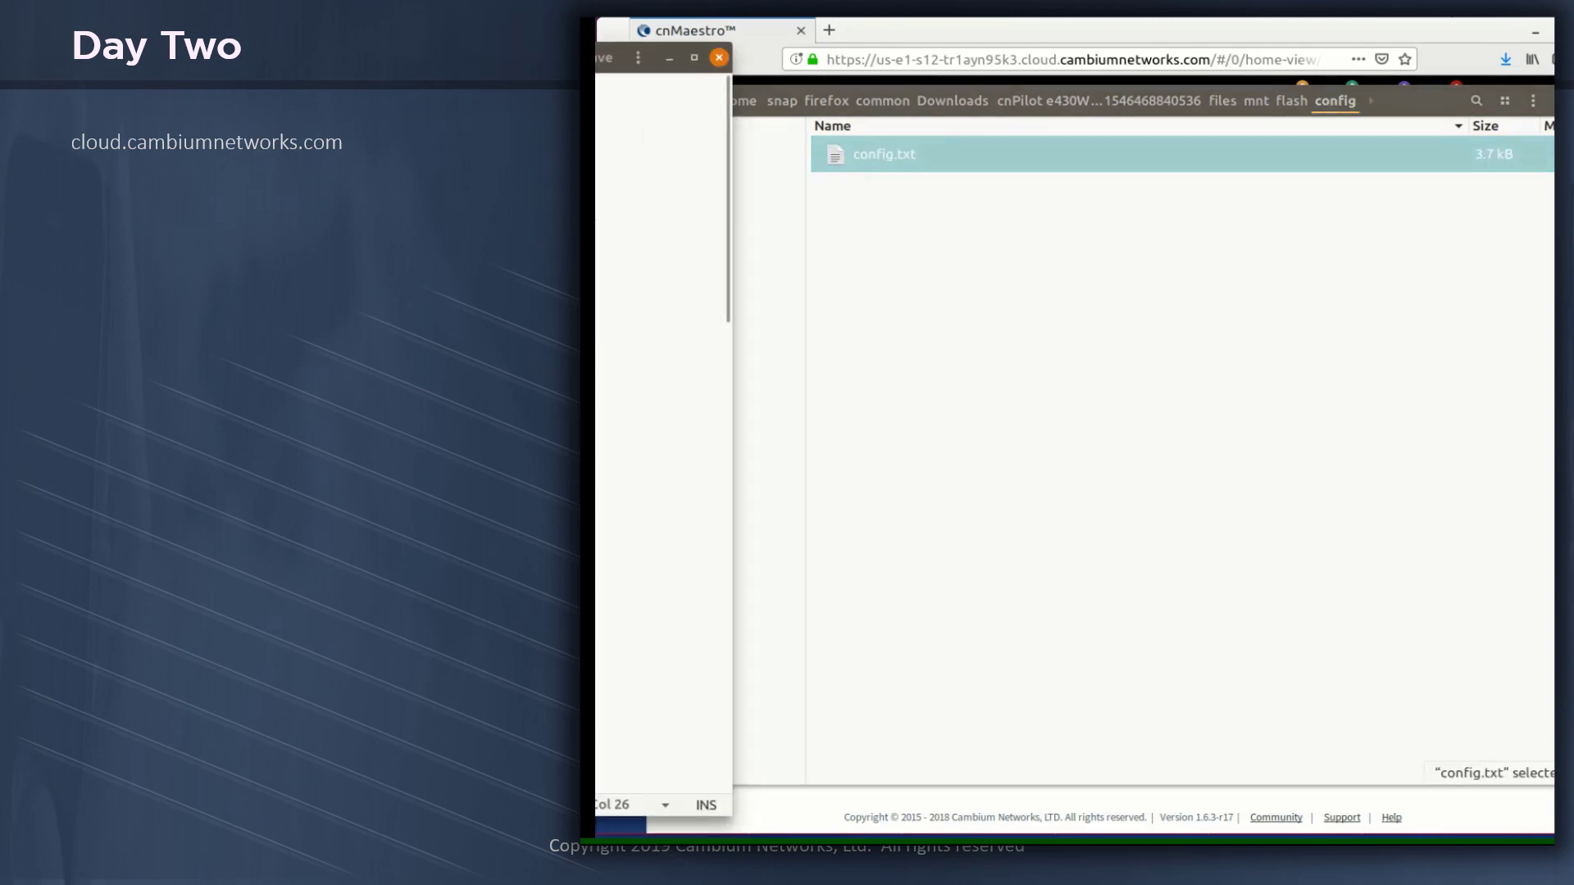
left_click_drag(655, 58, 1374, 59)
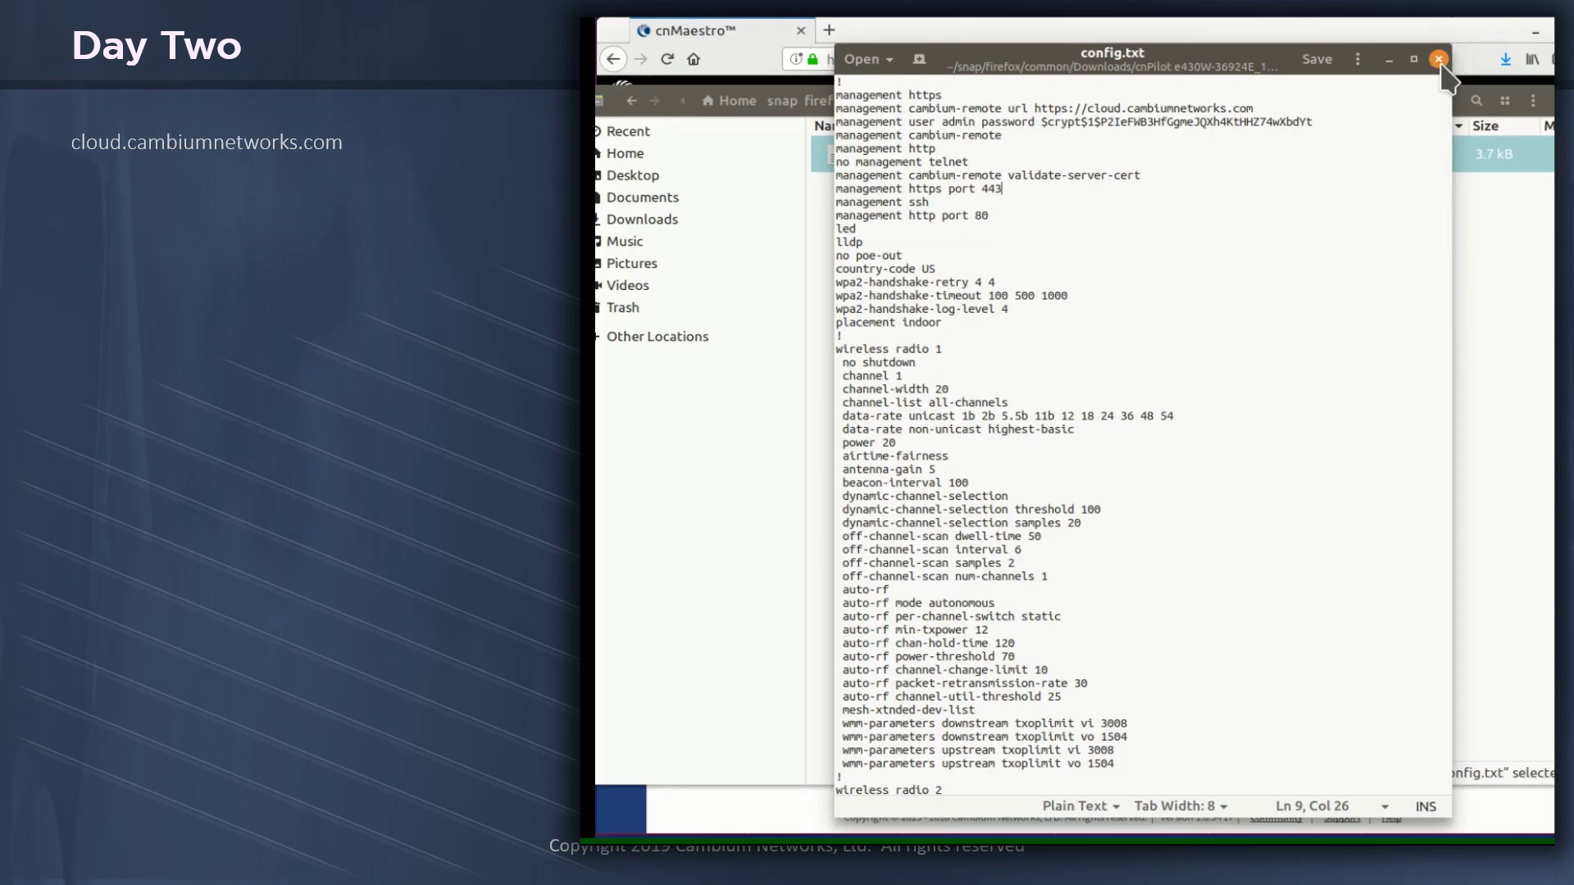
left_click(1439, 59)
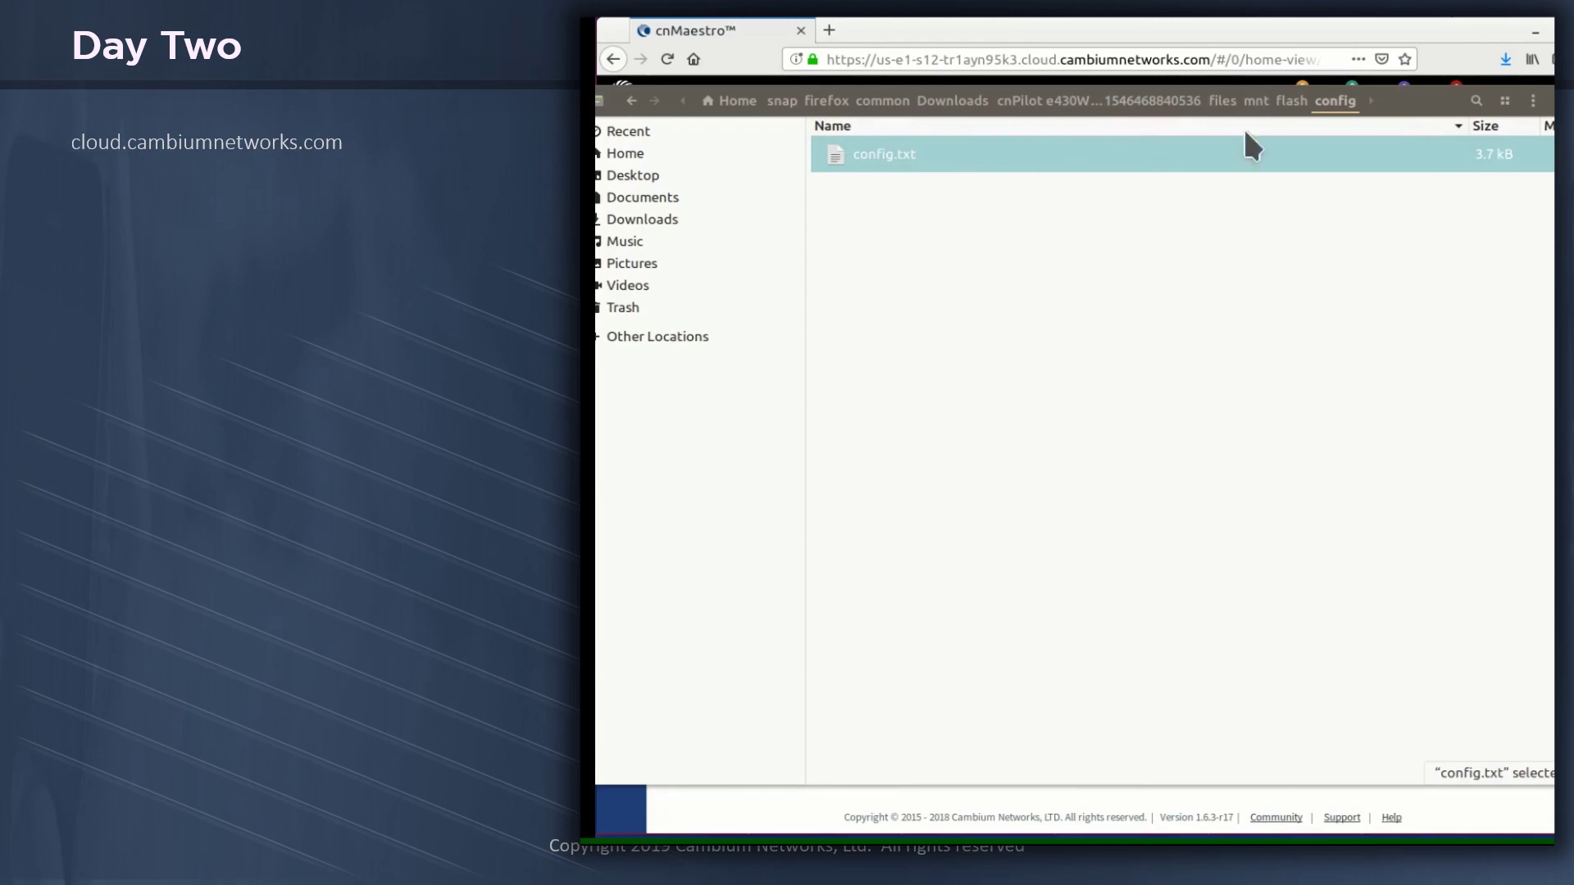
- Return to the extracted cnPilot e430W folder, open cmds, and look through its command output files, including show_clientstats and show_autorf_rfinterference
left_click(1138, 101)
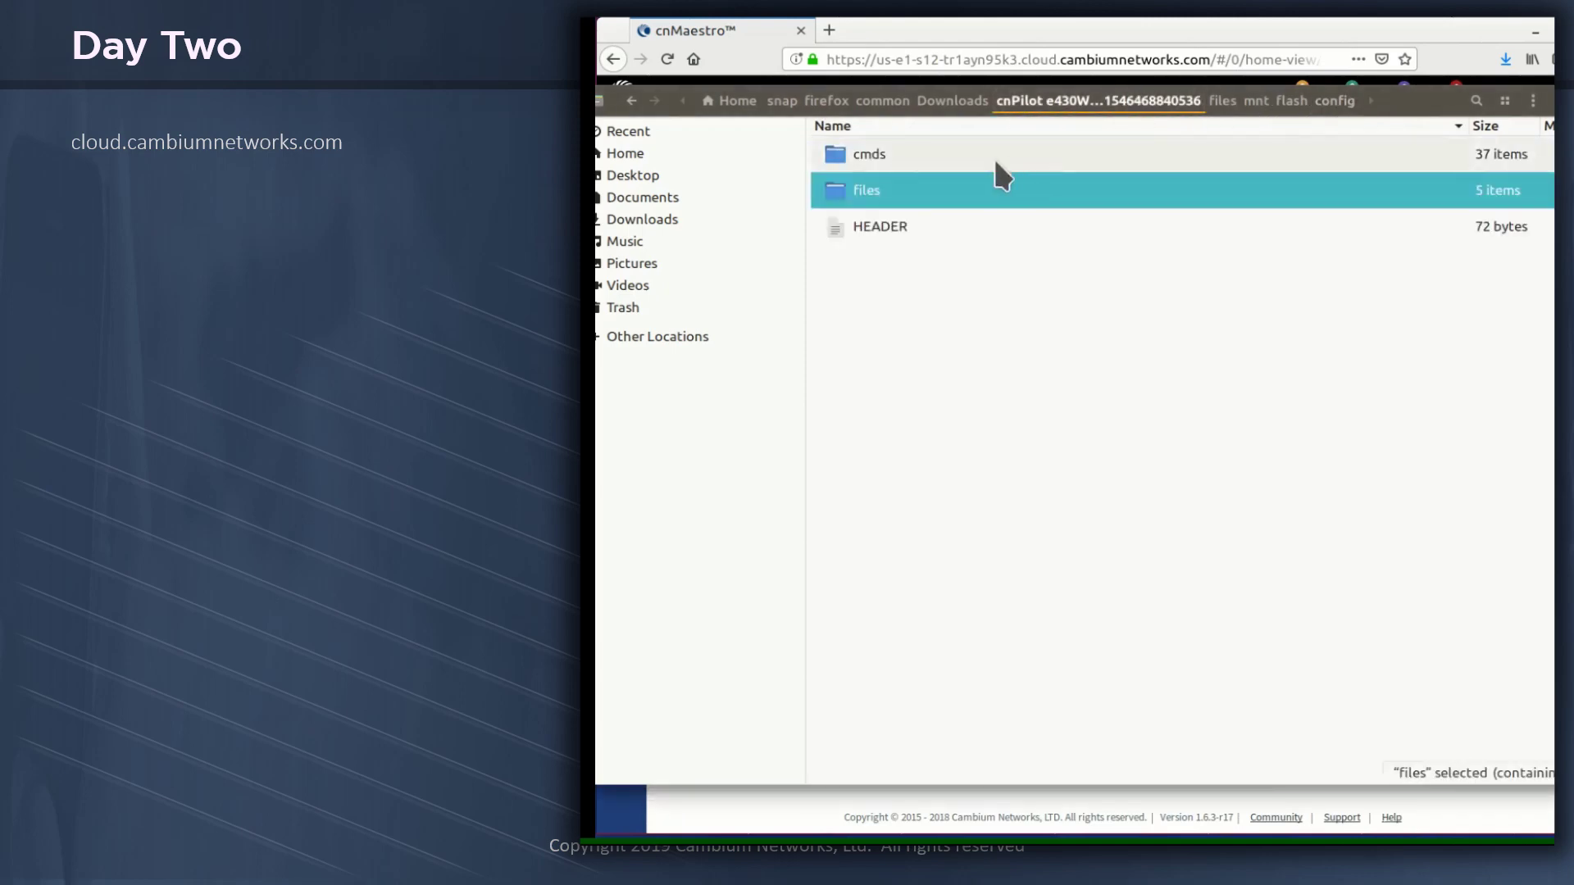
double_click(857, 164)
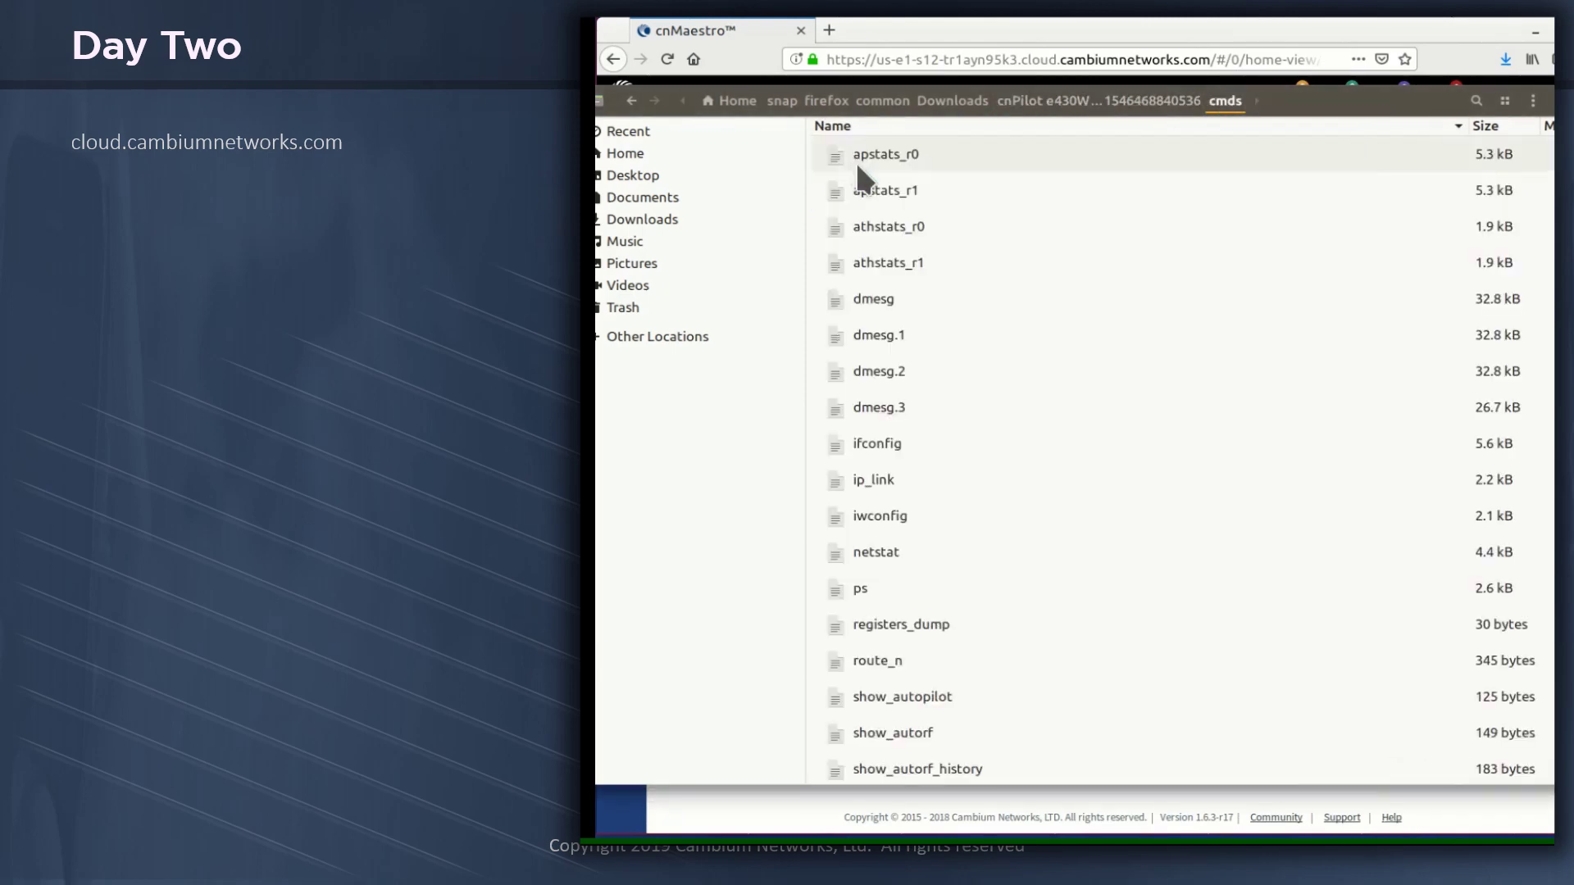
scroll(1099, 328, "down", 10)
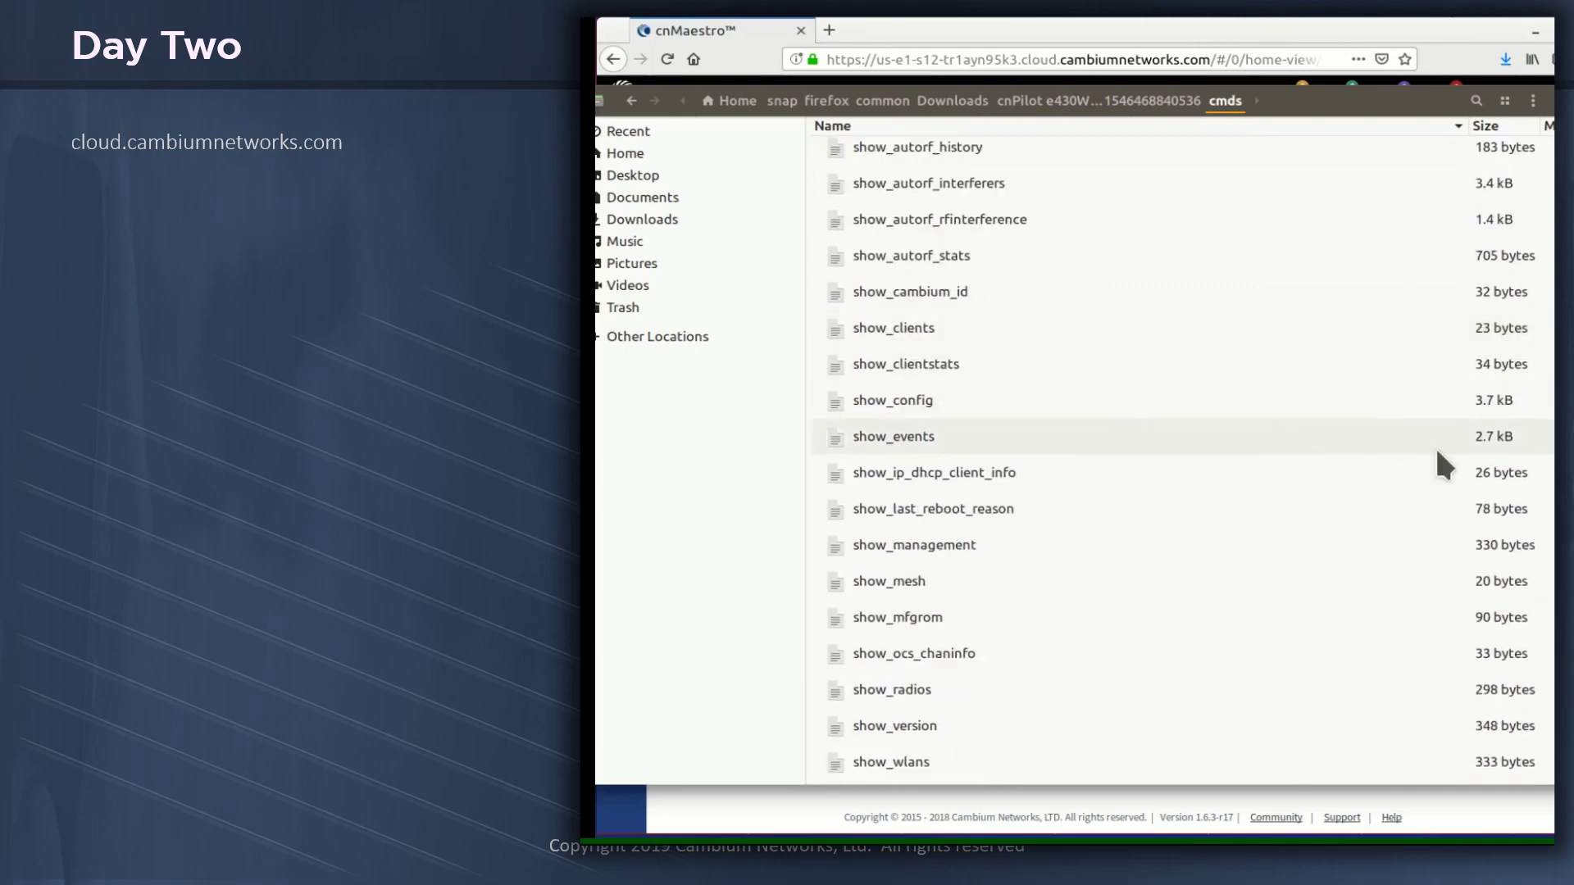
scroll(878, 459, "down", 2)
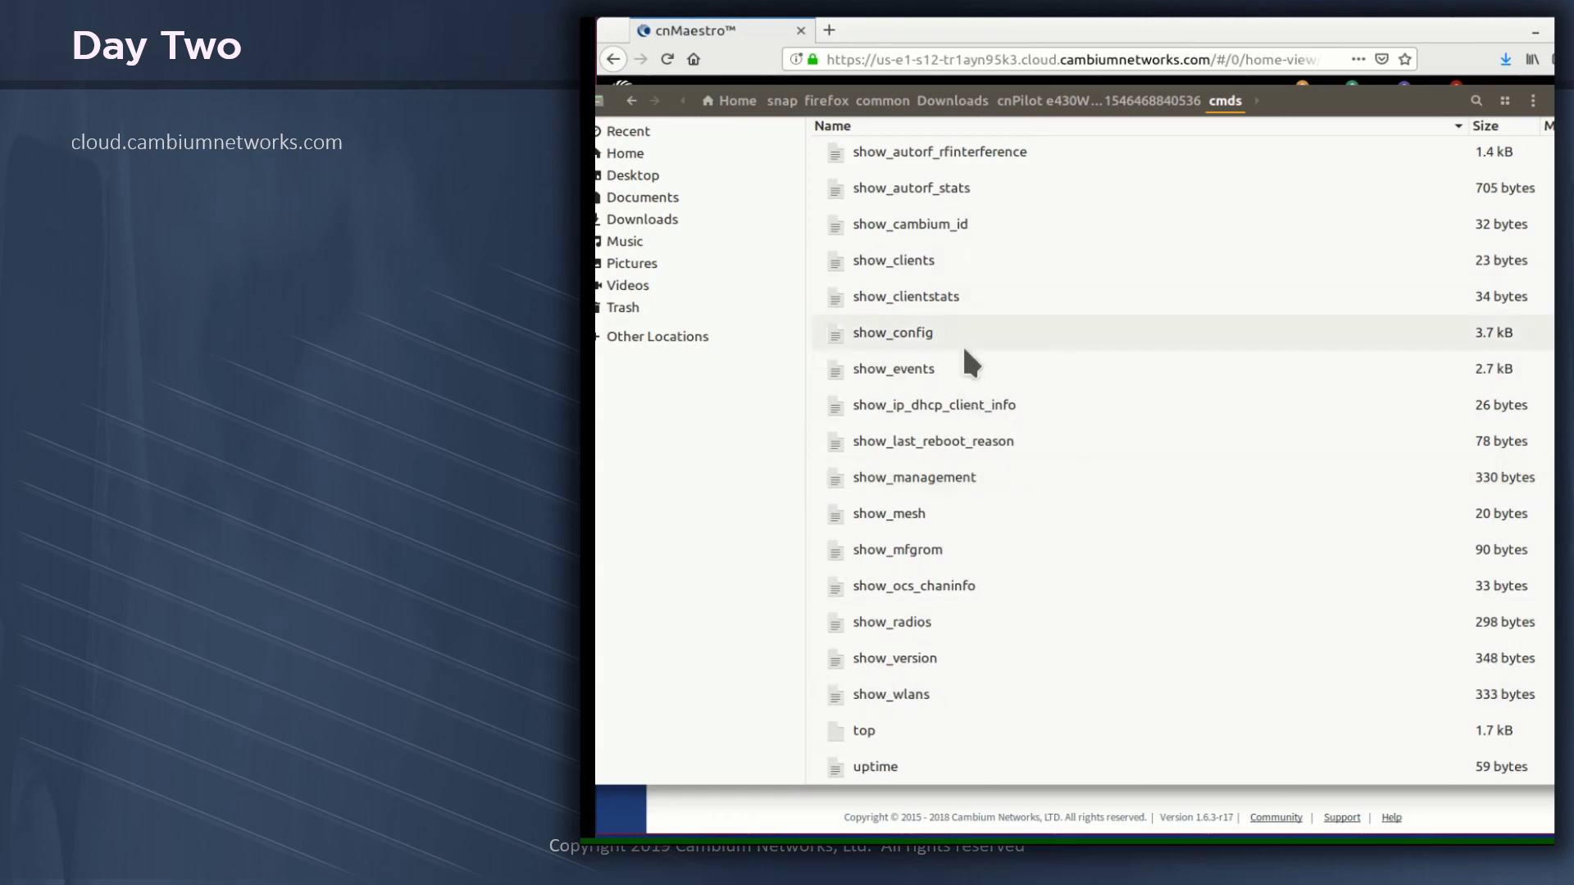
scroll(965, 359, "up", 2)
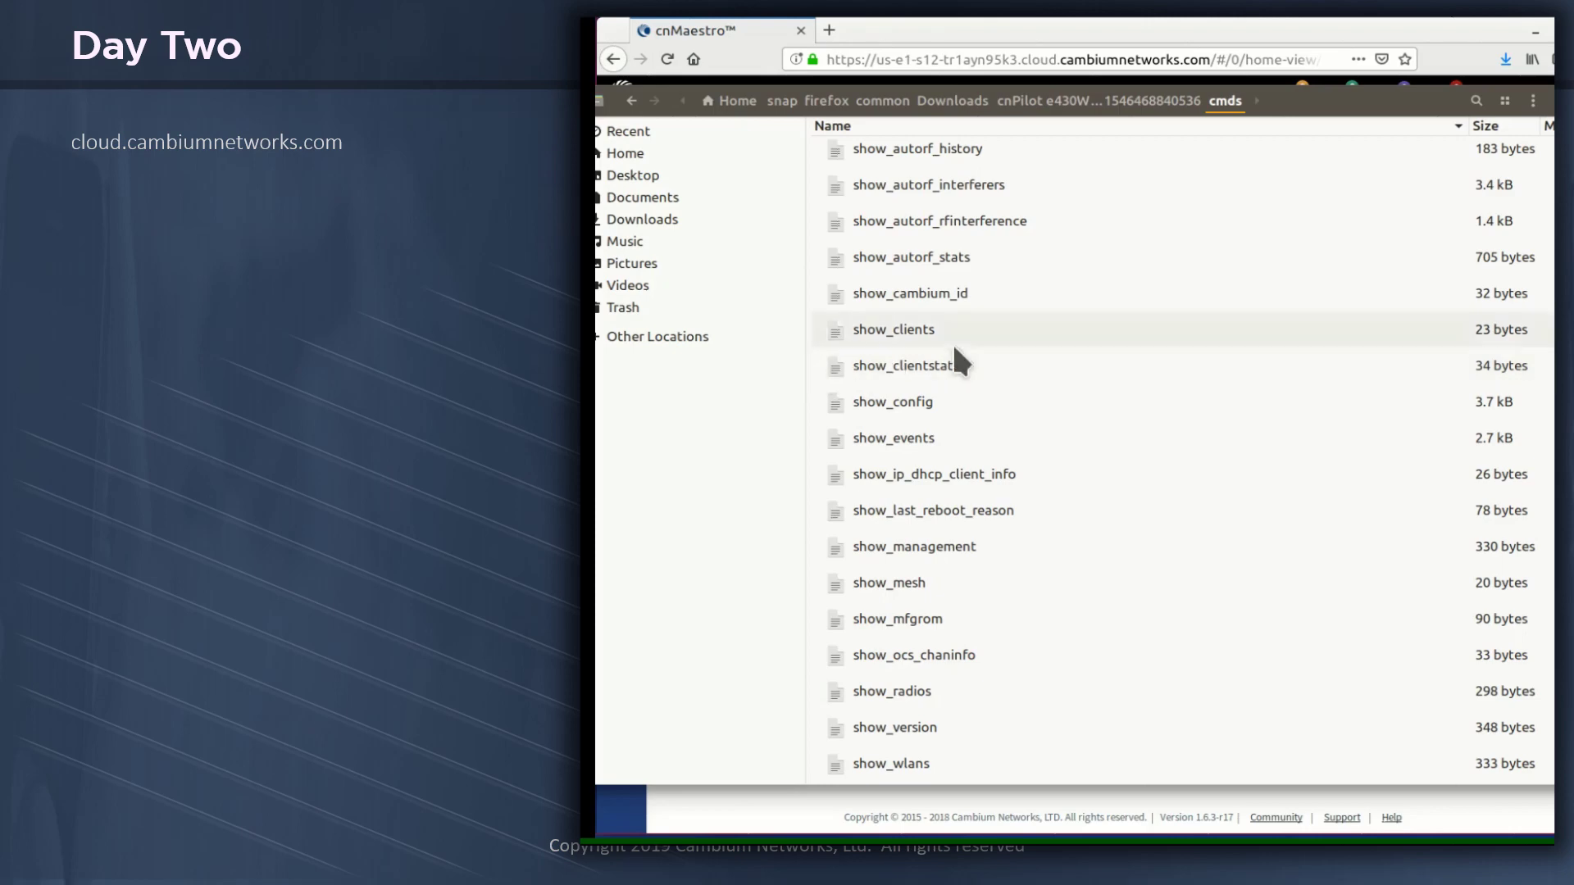
left_click(956, 364)
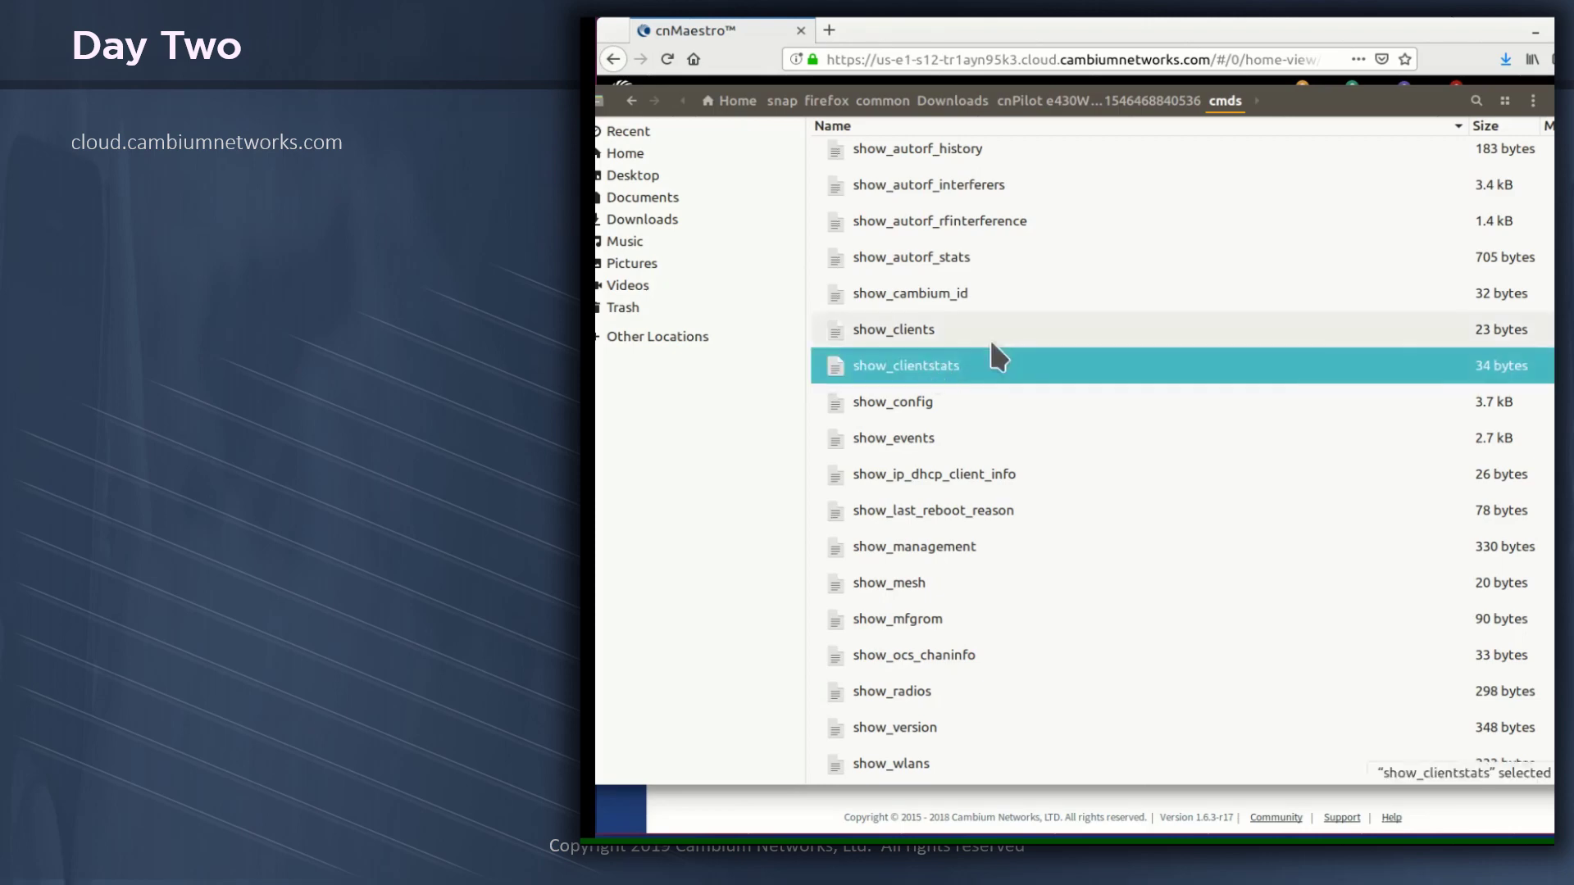
scroll(976, 331, "up", 4)
left_click(1012, 359)
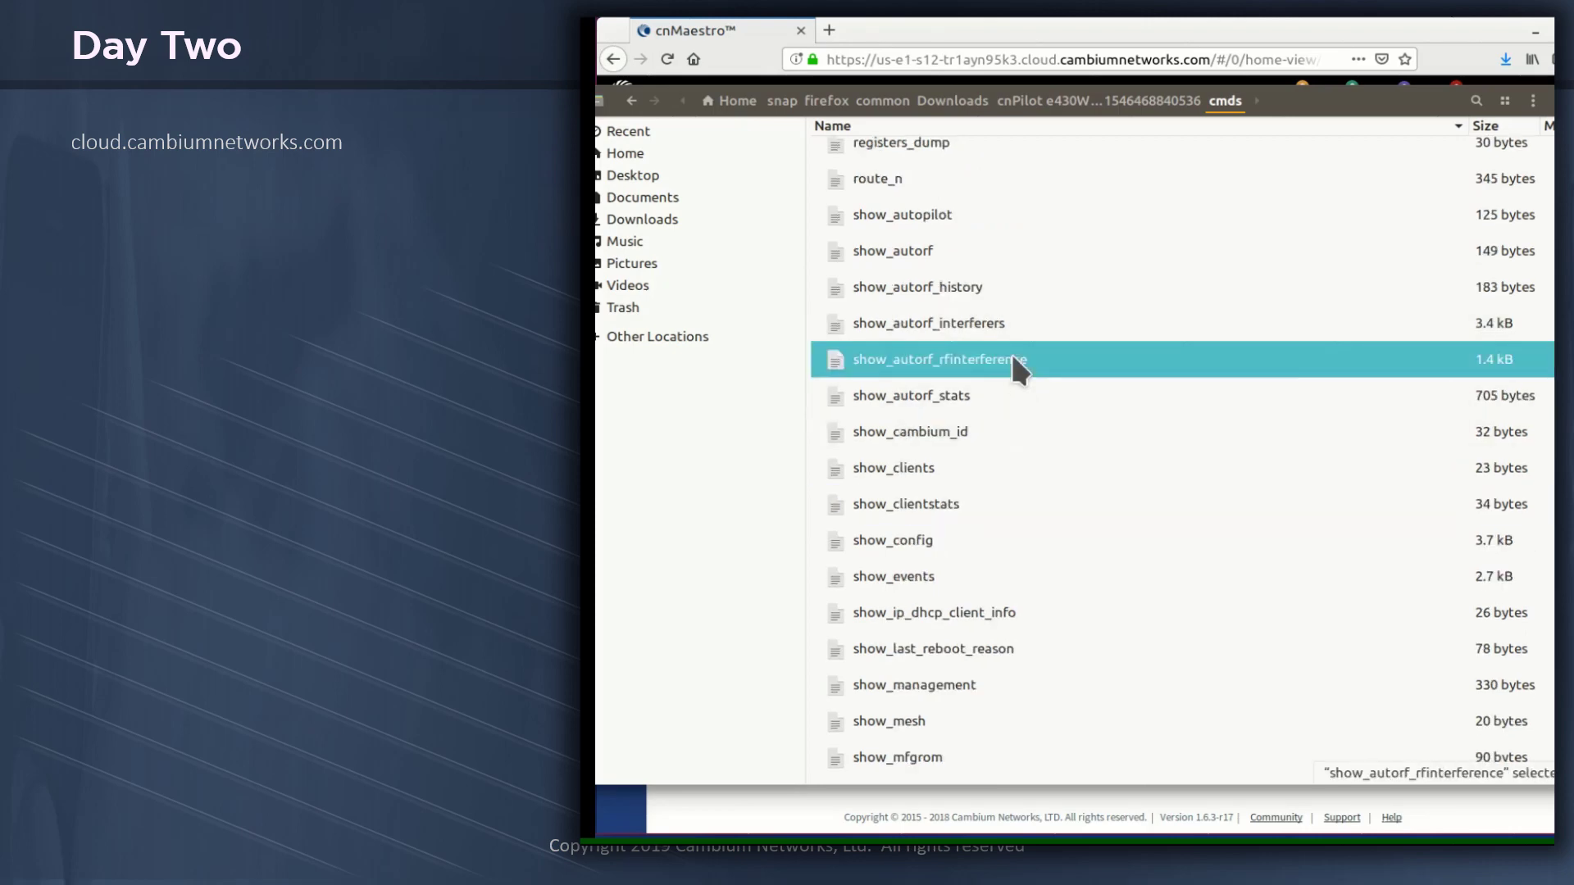
- Open show_autorf_rfinterference, bring its window fully into view, and look over its 2.4 GHz and 5 GHz channel rows
double_click(1084, 358)
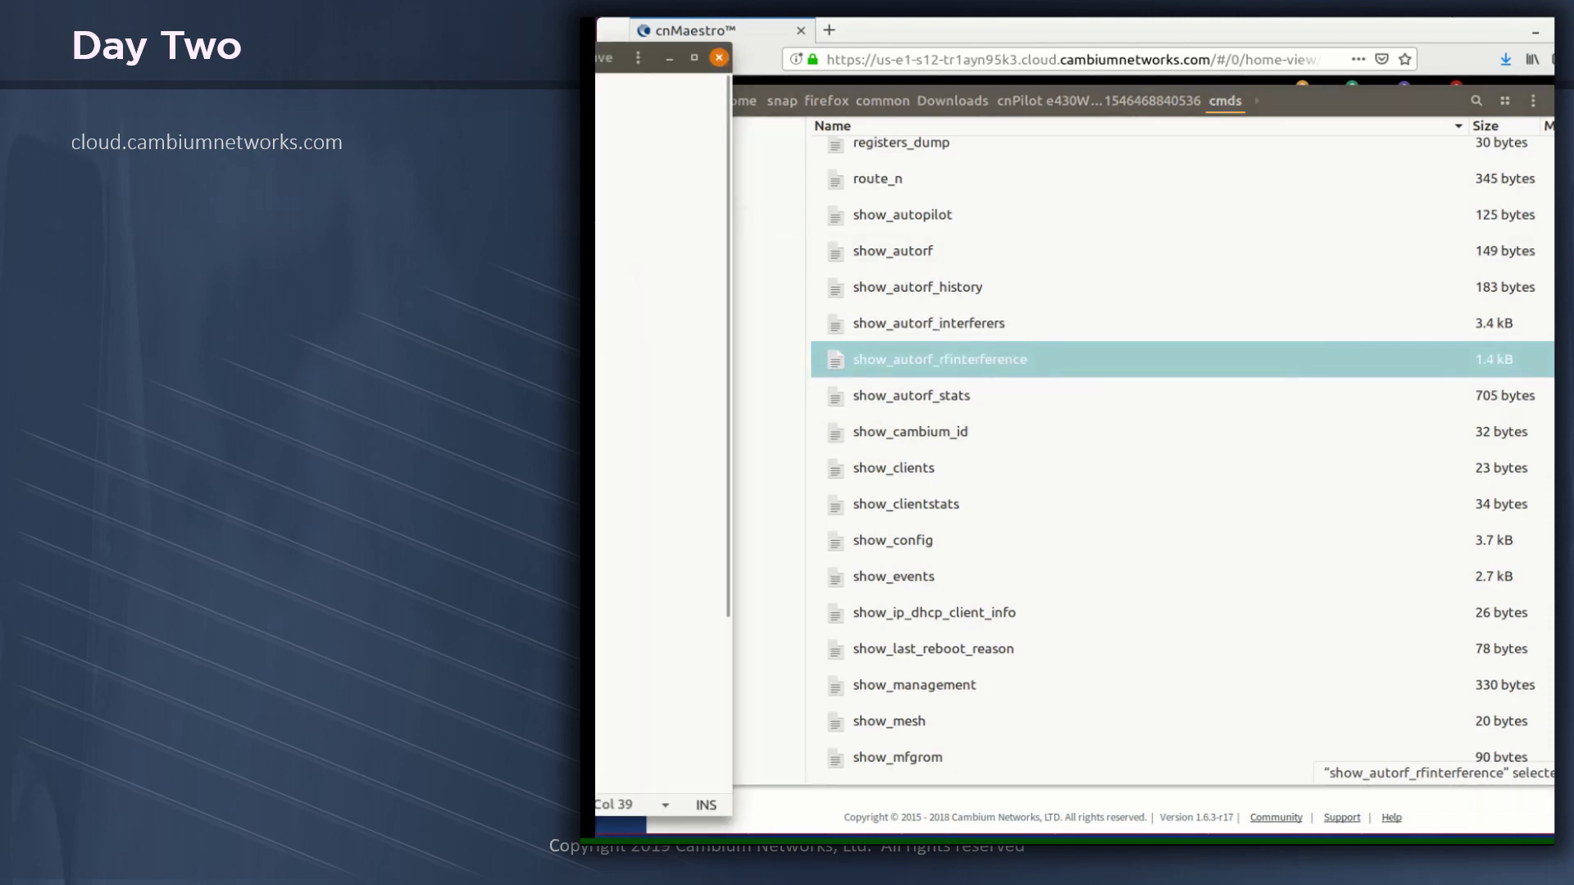
left_click_drag(402, 50, 1064, 51)
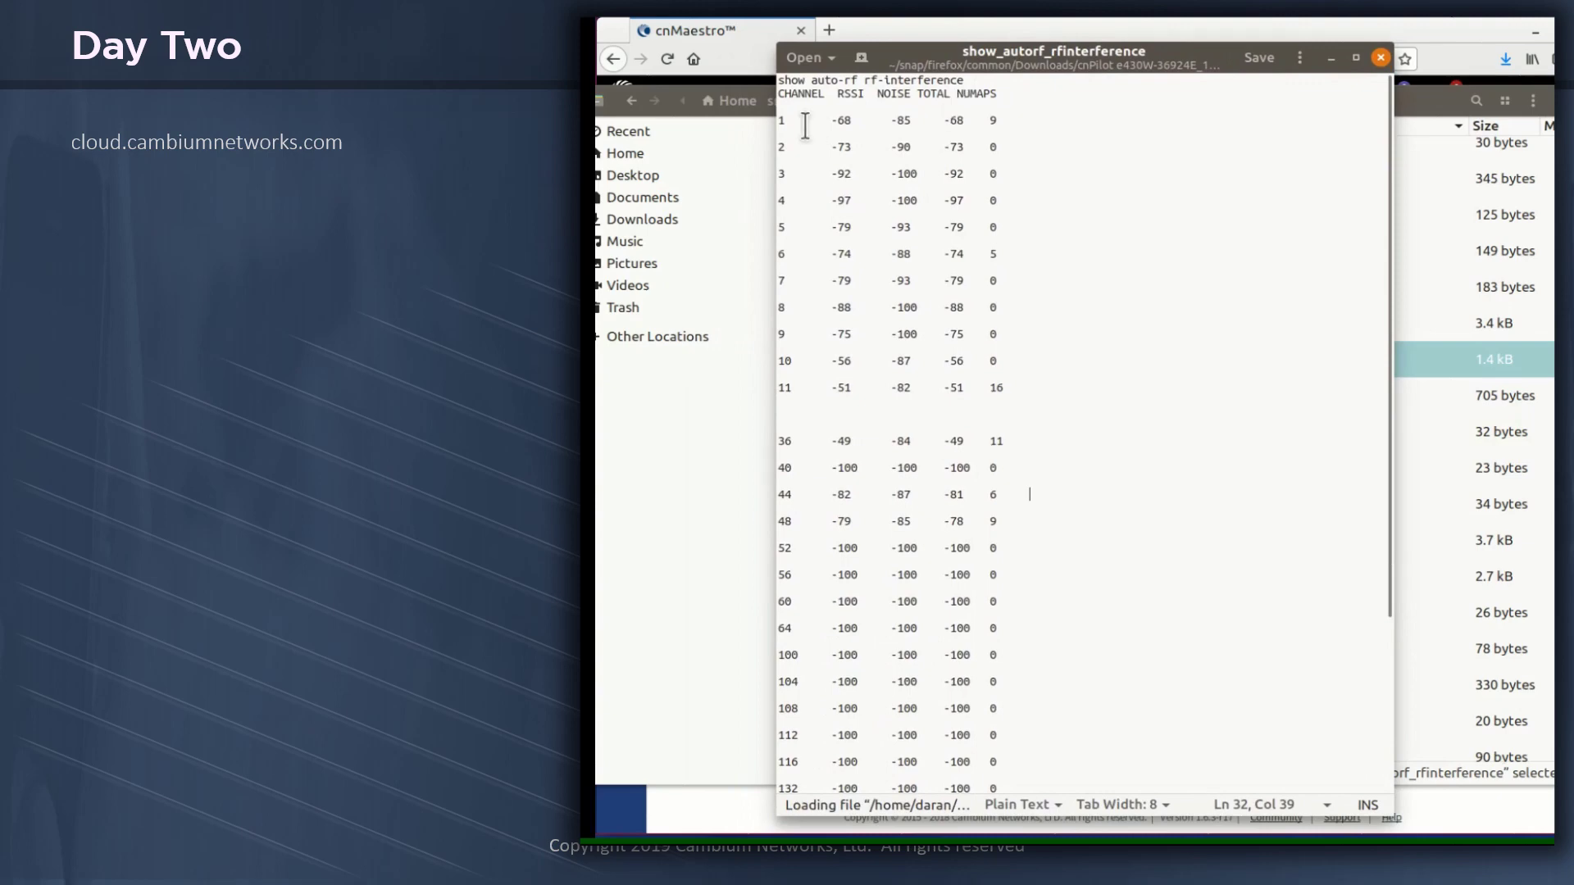
left_click_drag(796, 121, 996, 387)
left_click_drag(806, 439, 957, 823)
scroll(1017, 369, "up", 5)
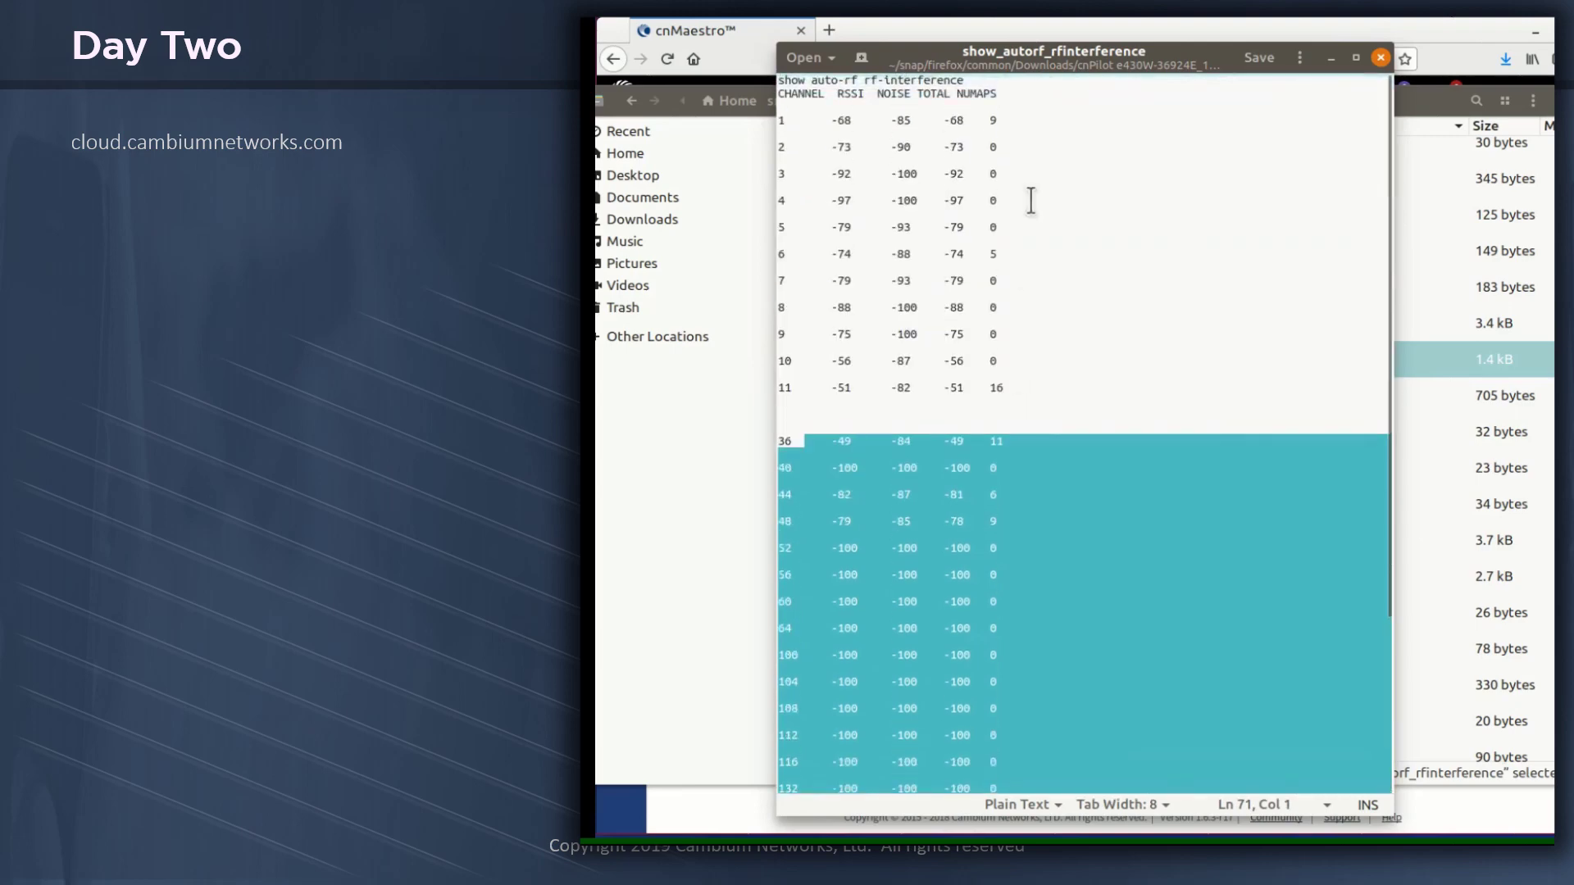
left_click(1033, 134)
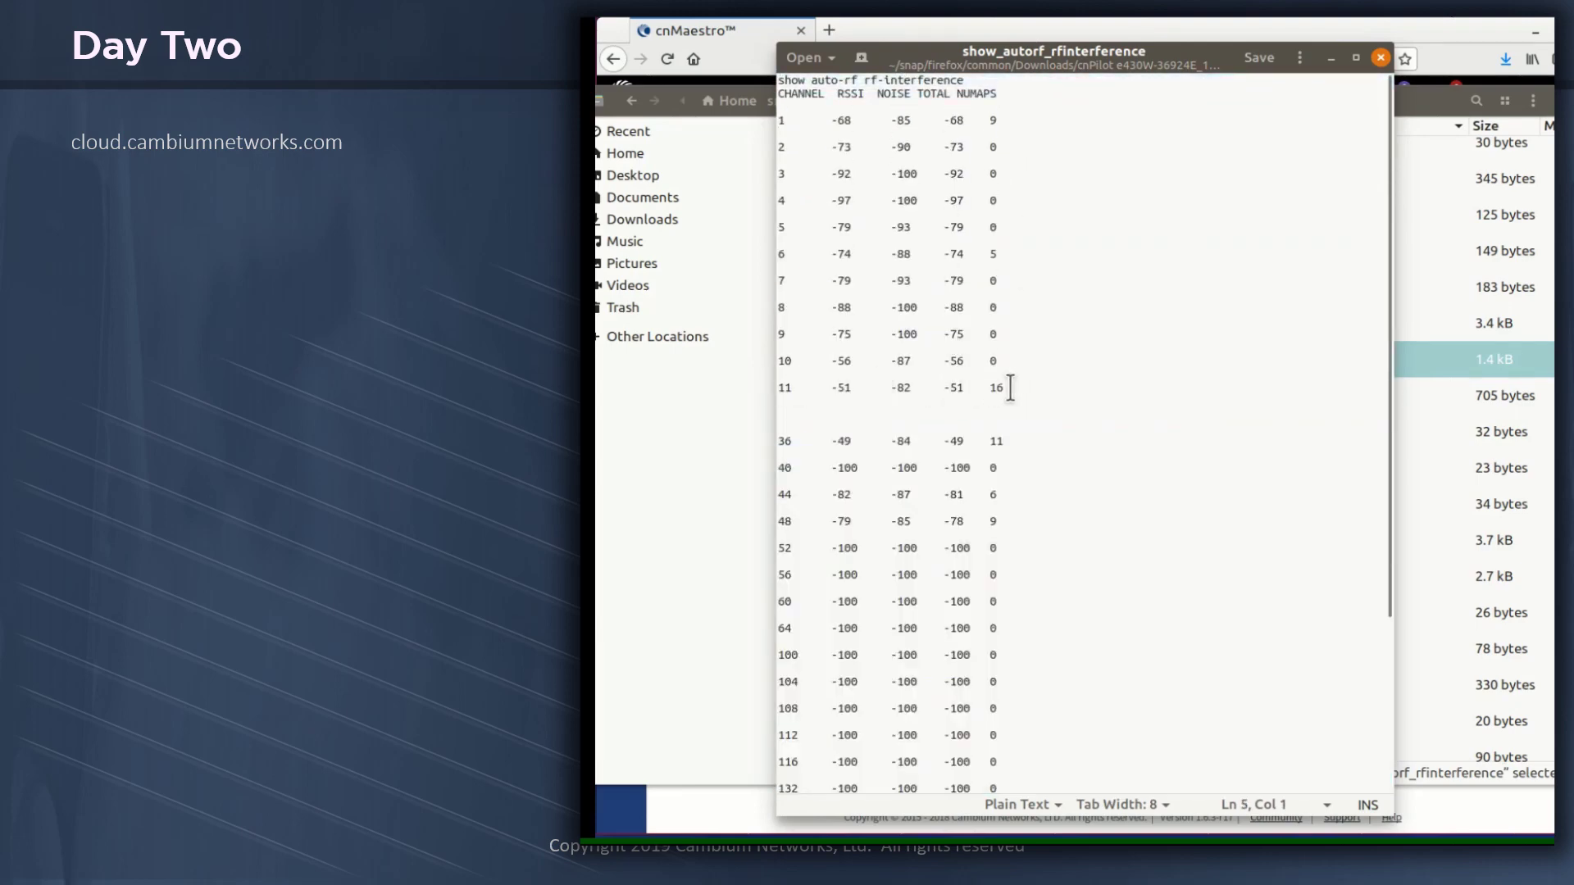
- Examine the interference and AP-count rows for channels 11, 1, 6 and 36, and close the file
left_click_drag(1016, 387, 765, 391)
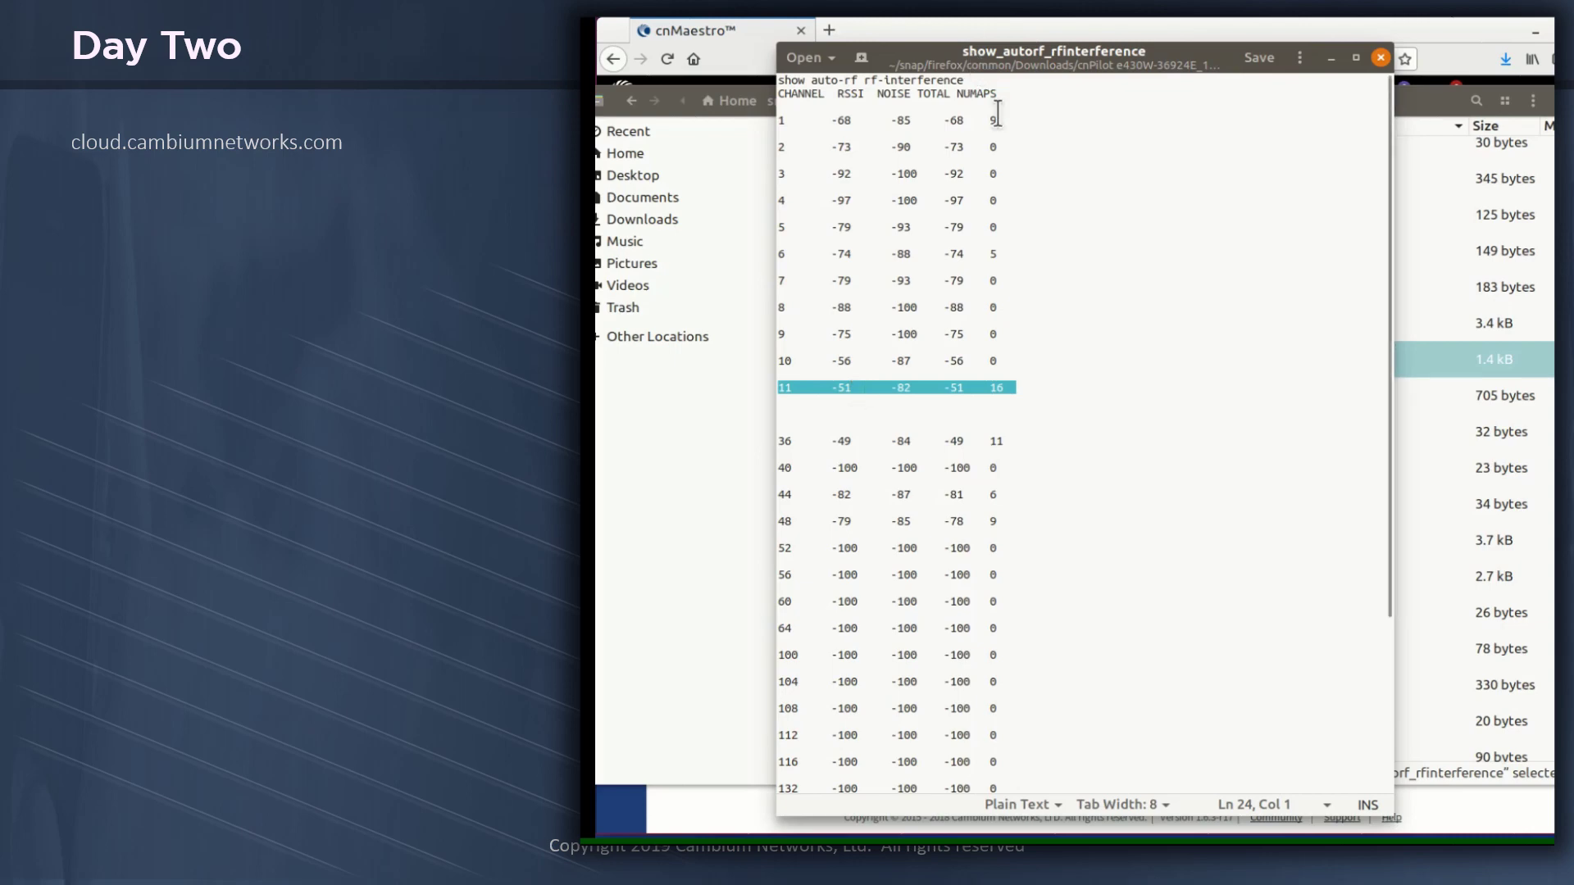
left_click_drag(994, 120, 785, 120)
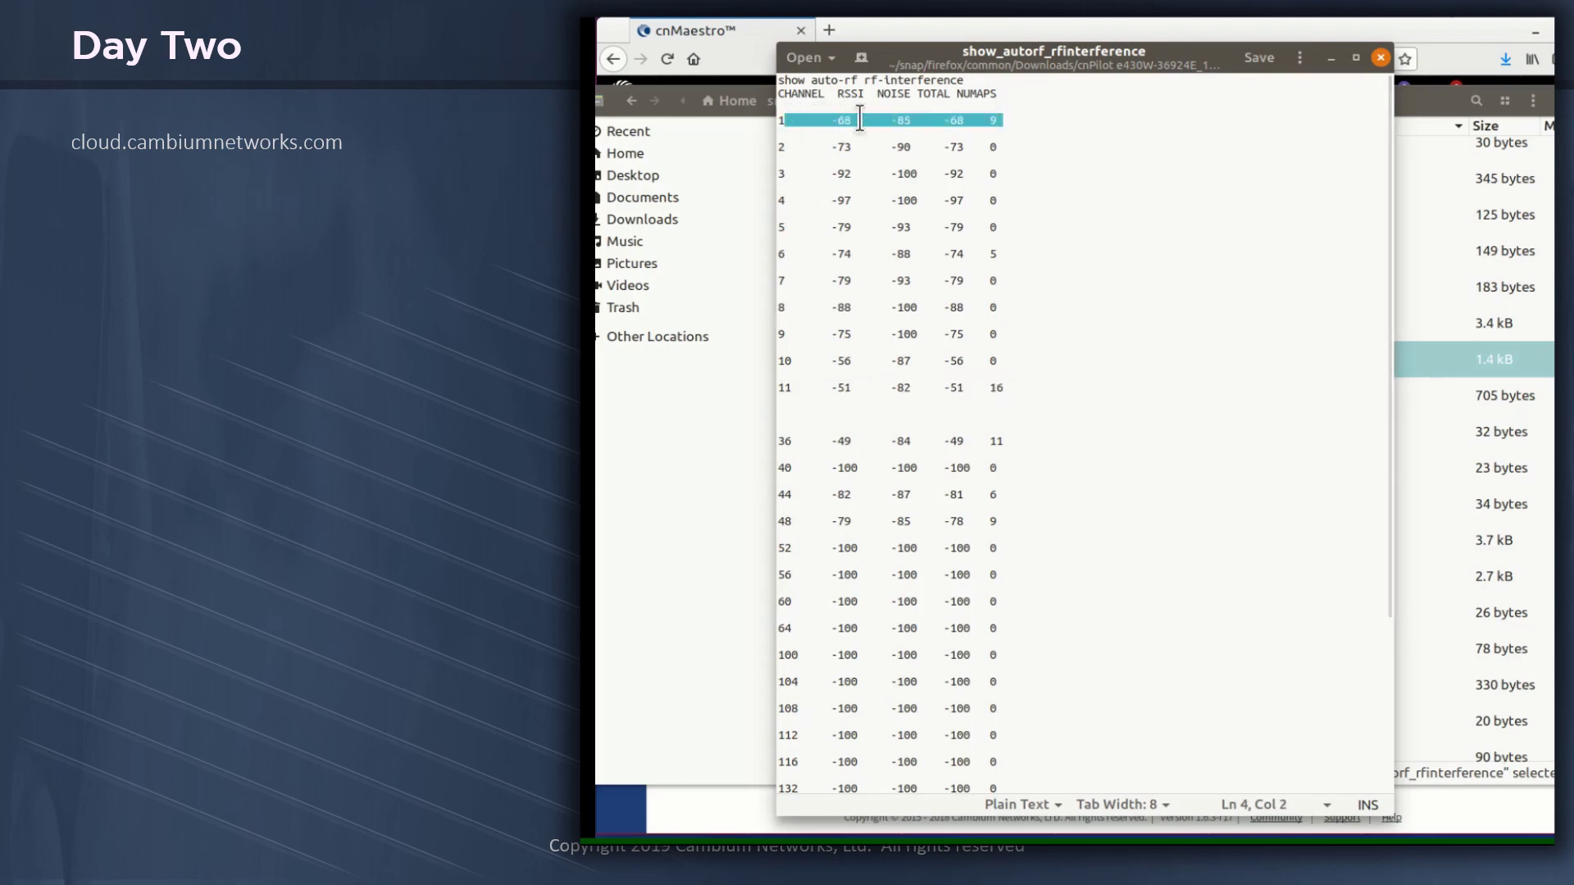
left_click_drag(997, 254, 779, 254)
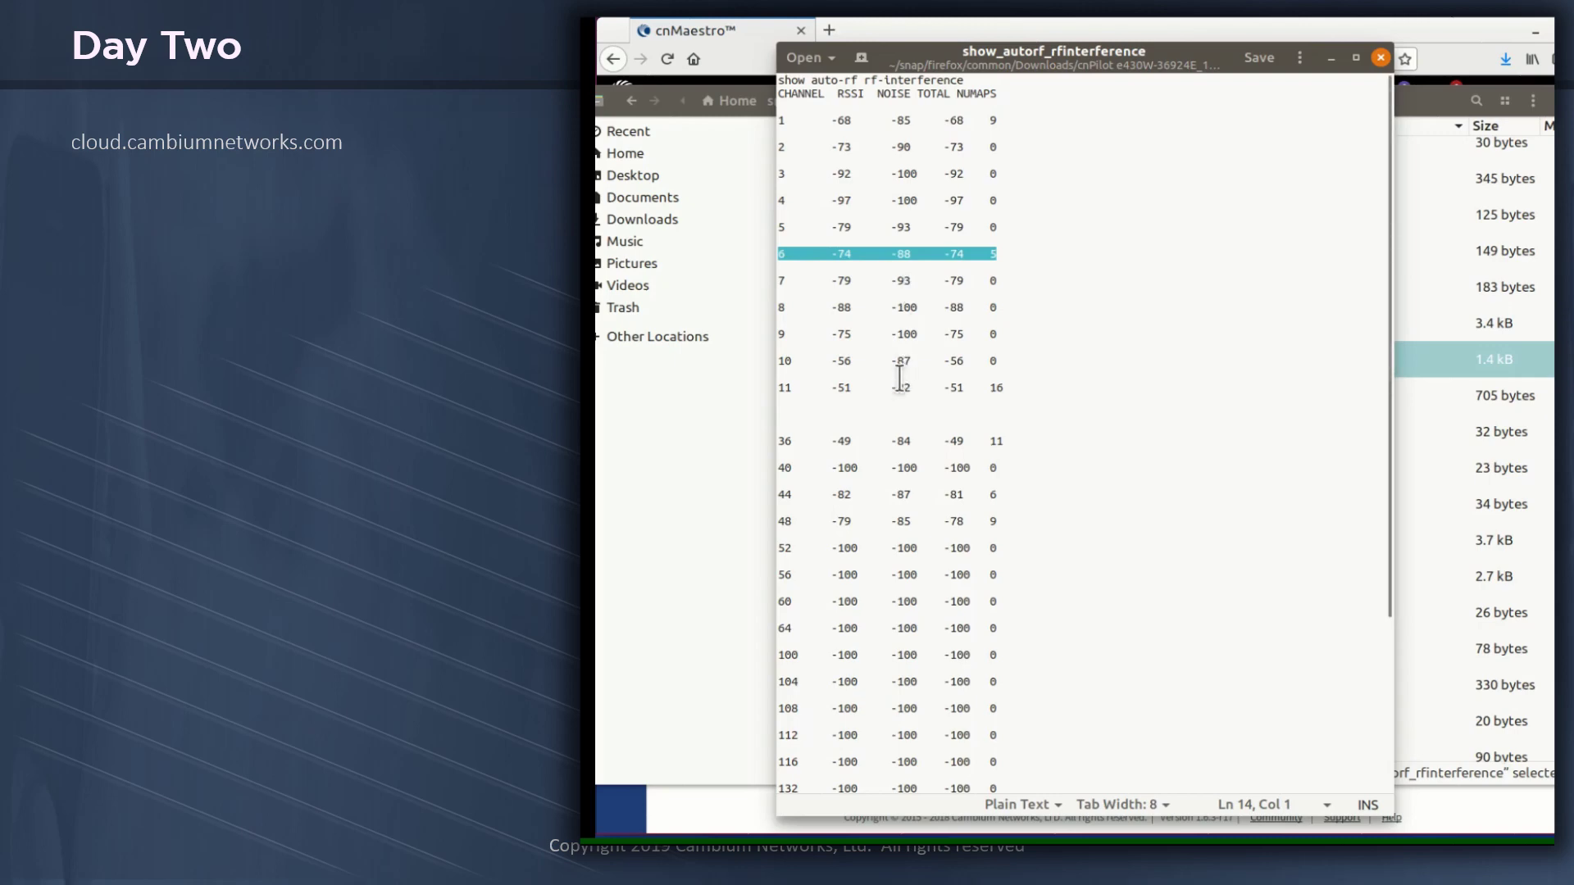
scroll(907, 364, "down", 3)
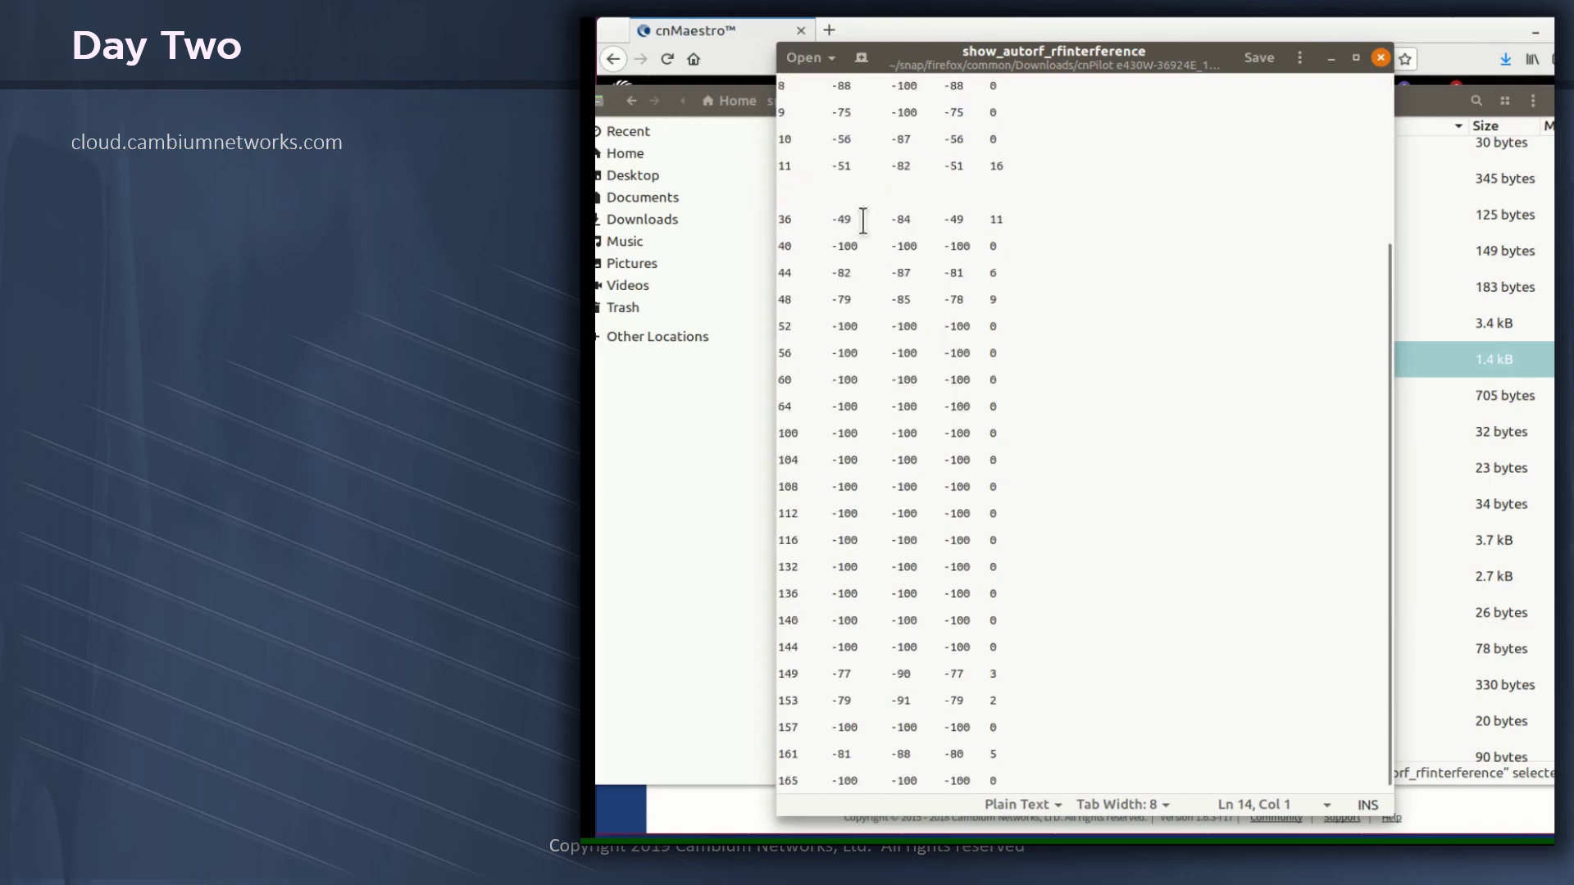
scroll(913, 366, "down", 1)
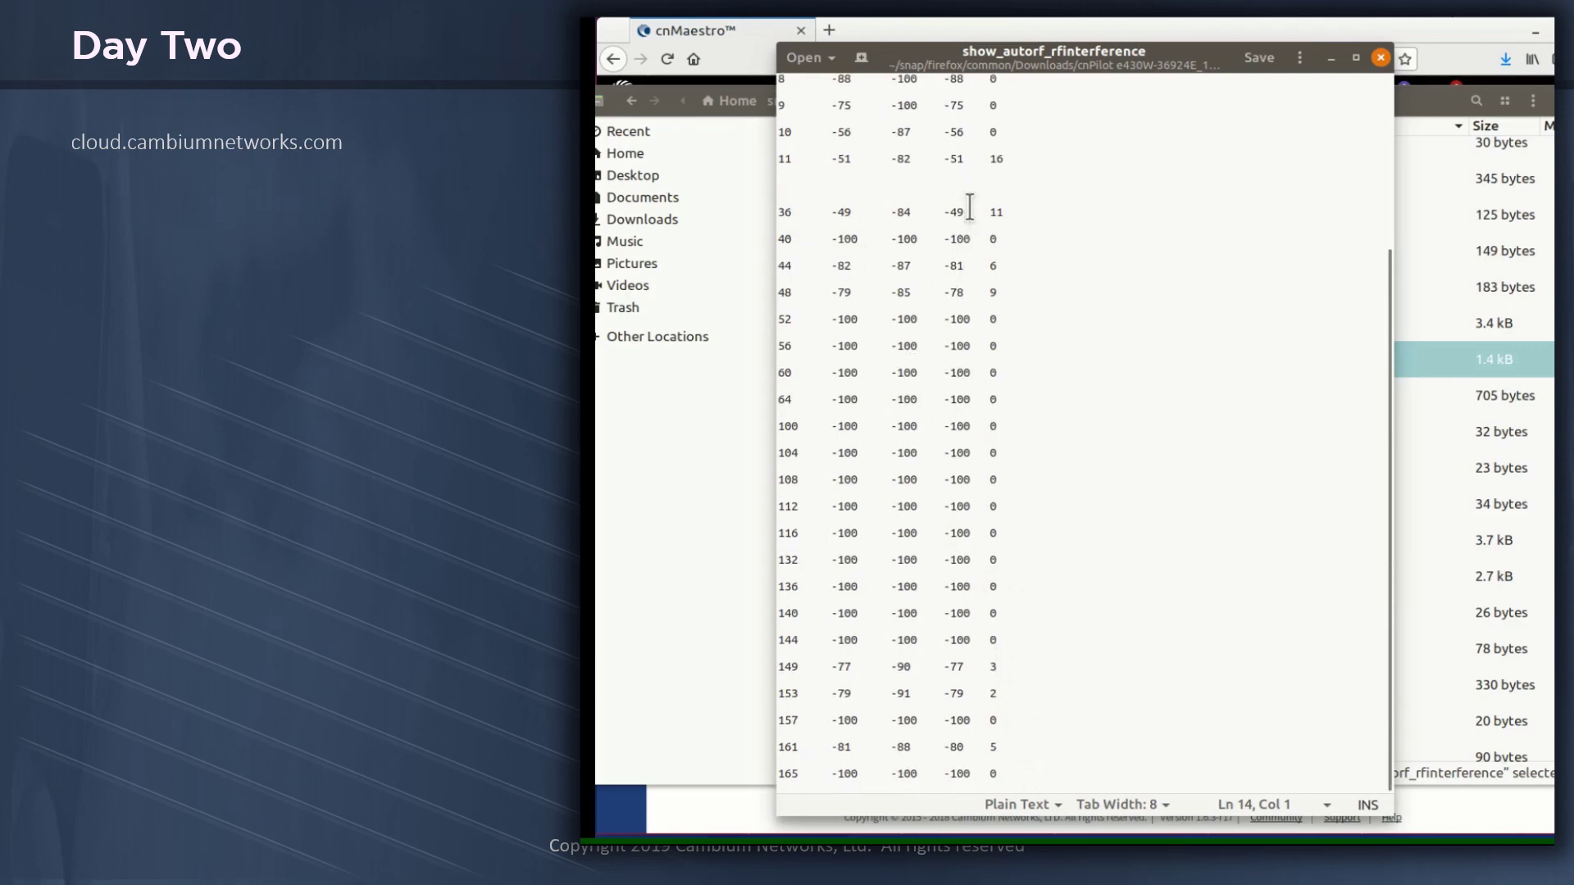
left_click_drag(1001, 215, 931, 215)
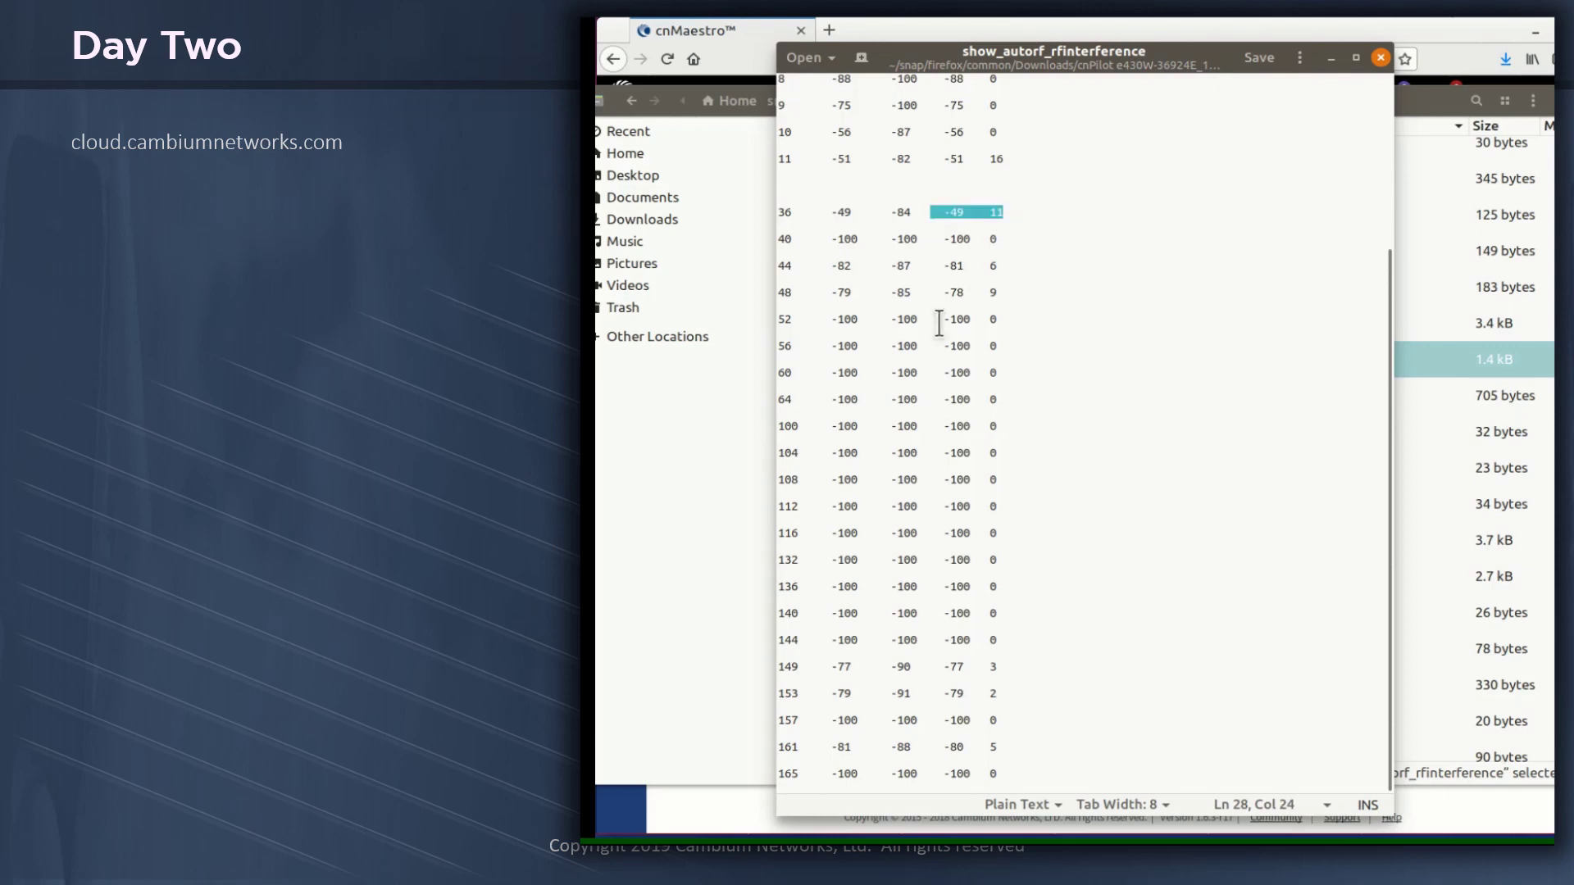
scroll(956, 456, "up", 5)
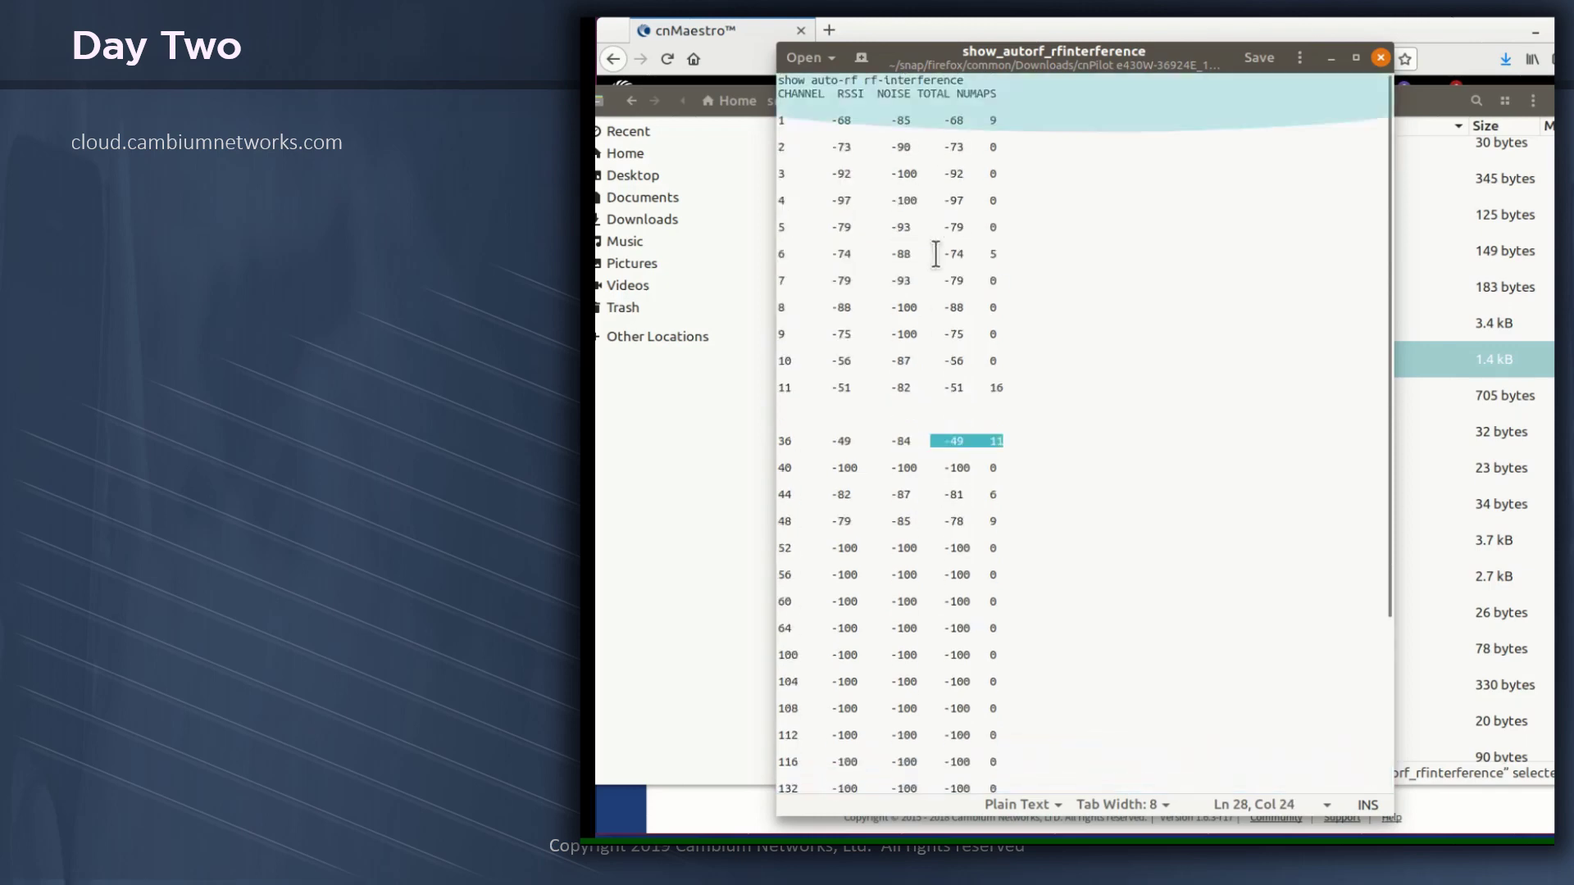
left_click(1380, 57)
- Look through the remaining command output files in cmds and close the file manager to return to cnMaestro
left_click_drag(1353, 99, 1234, 99)
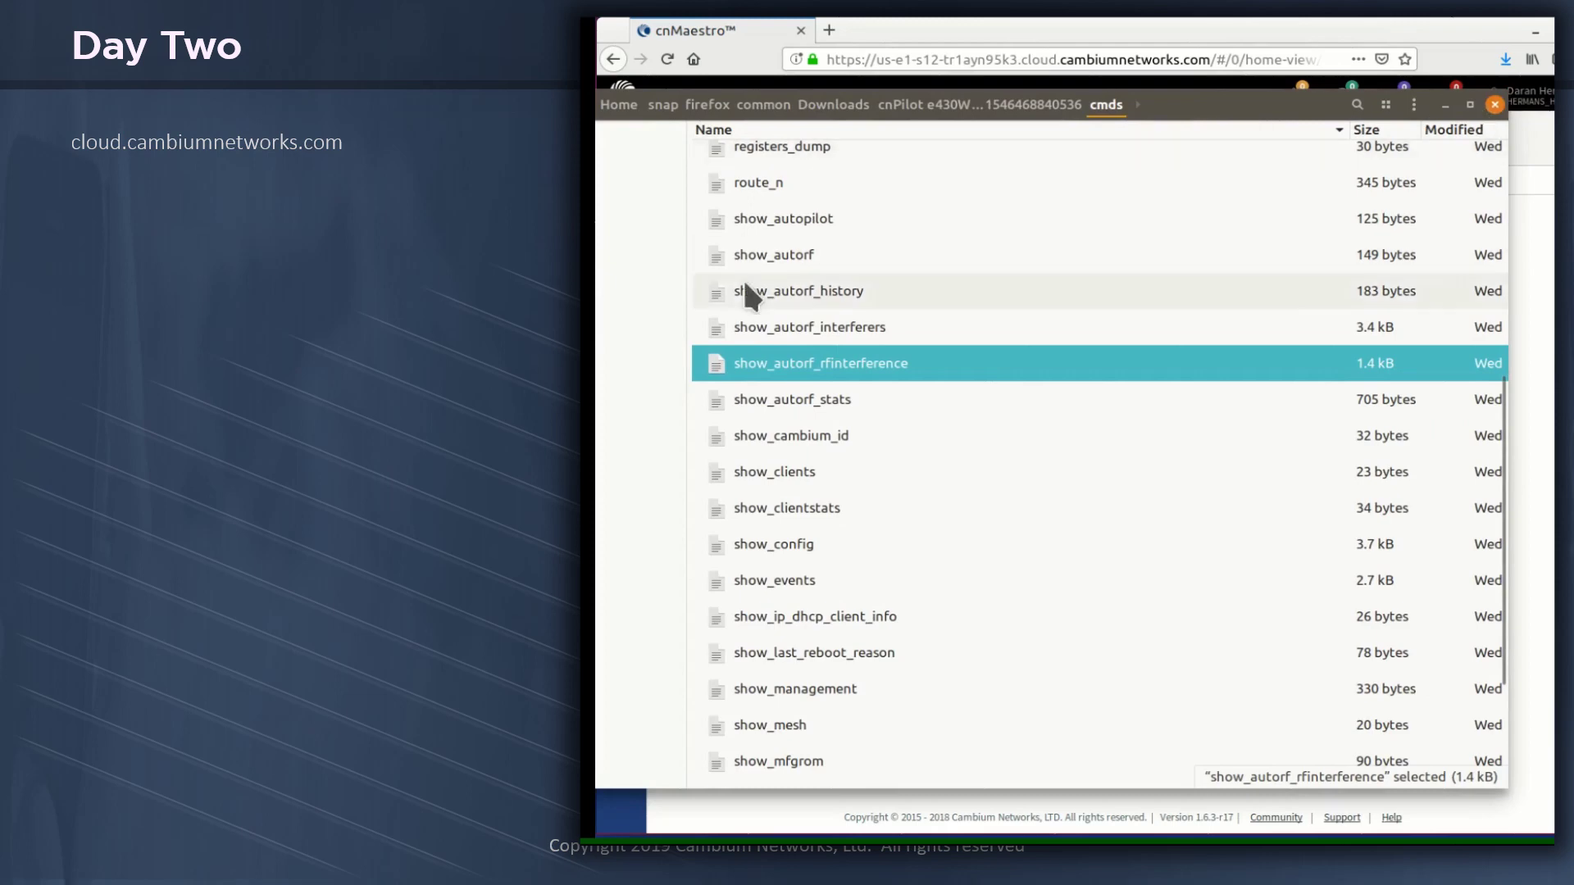
scroll(792, 435, "down", 3)
scroll(795, 451, "up", 7)
scroll(794, 344, "up", 2)
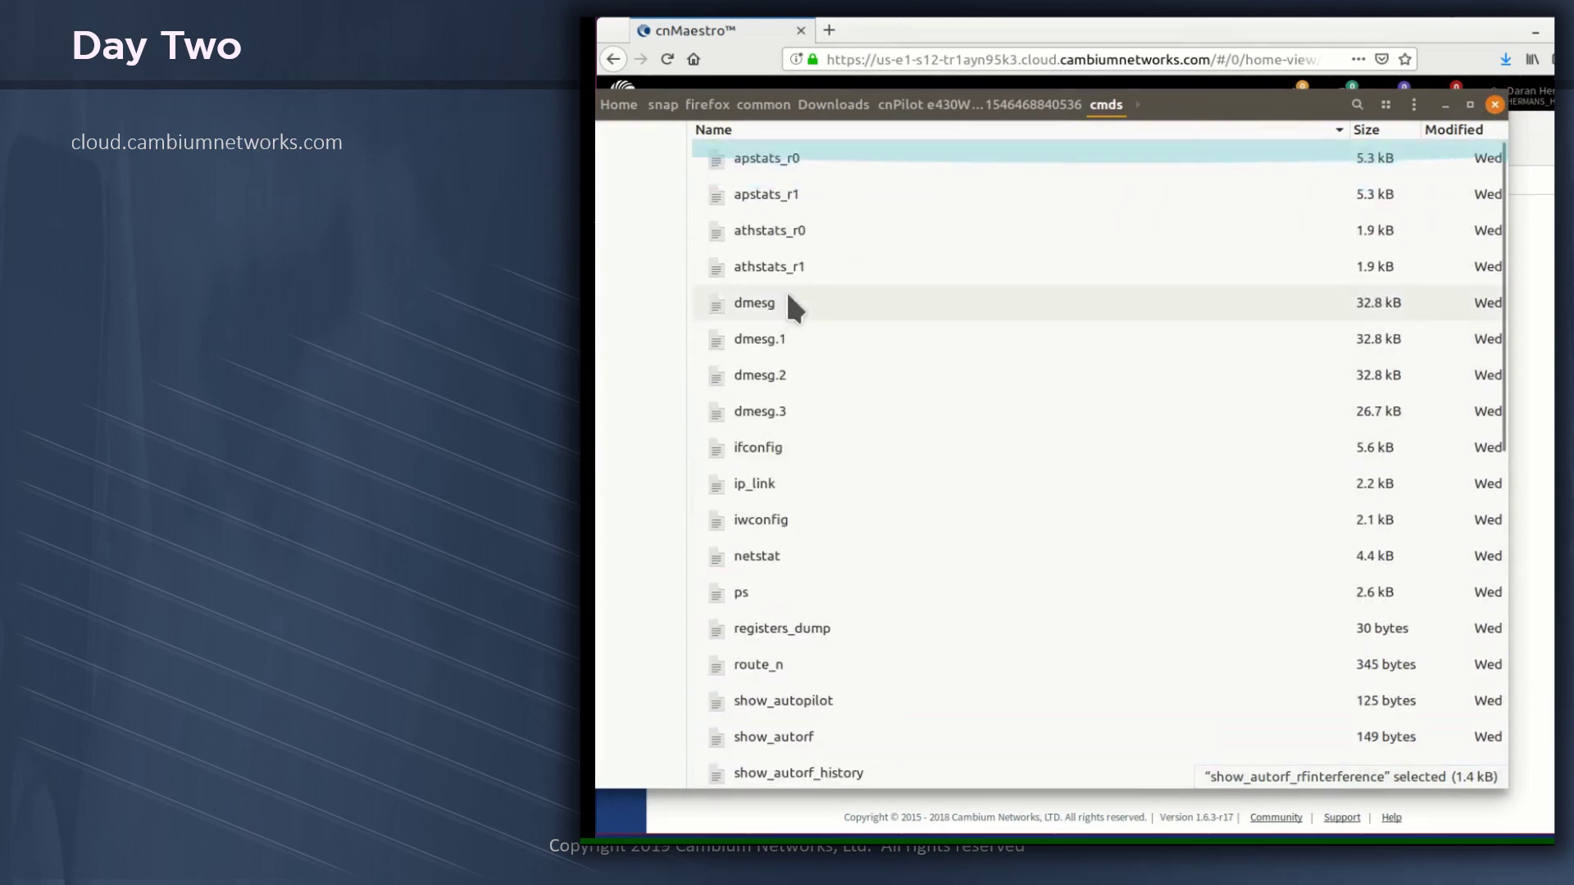
left_click(1493, 104)
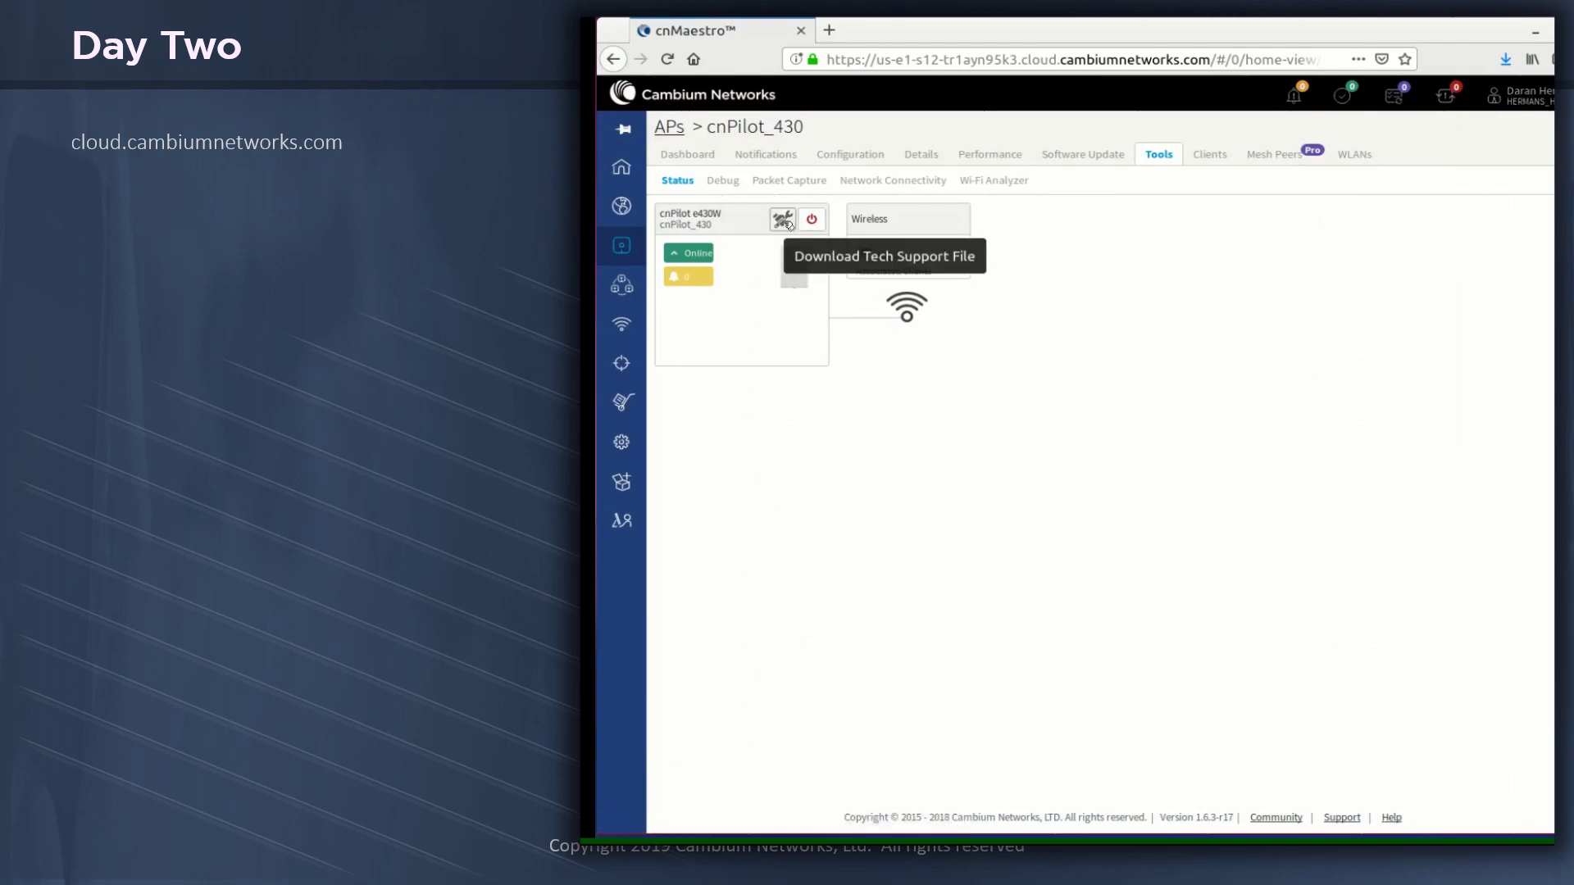
- Open the access point's Debug tool, start its live logs, review the output, and stop them
left_click(732, 182)
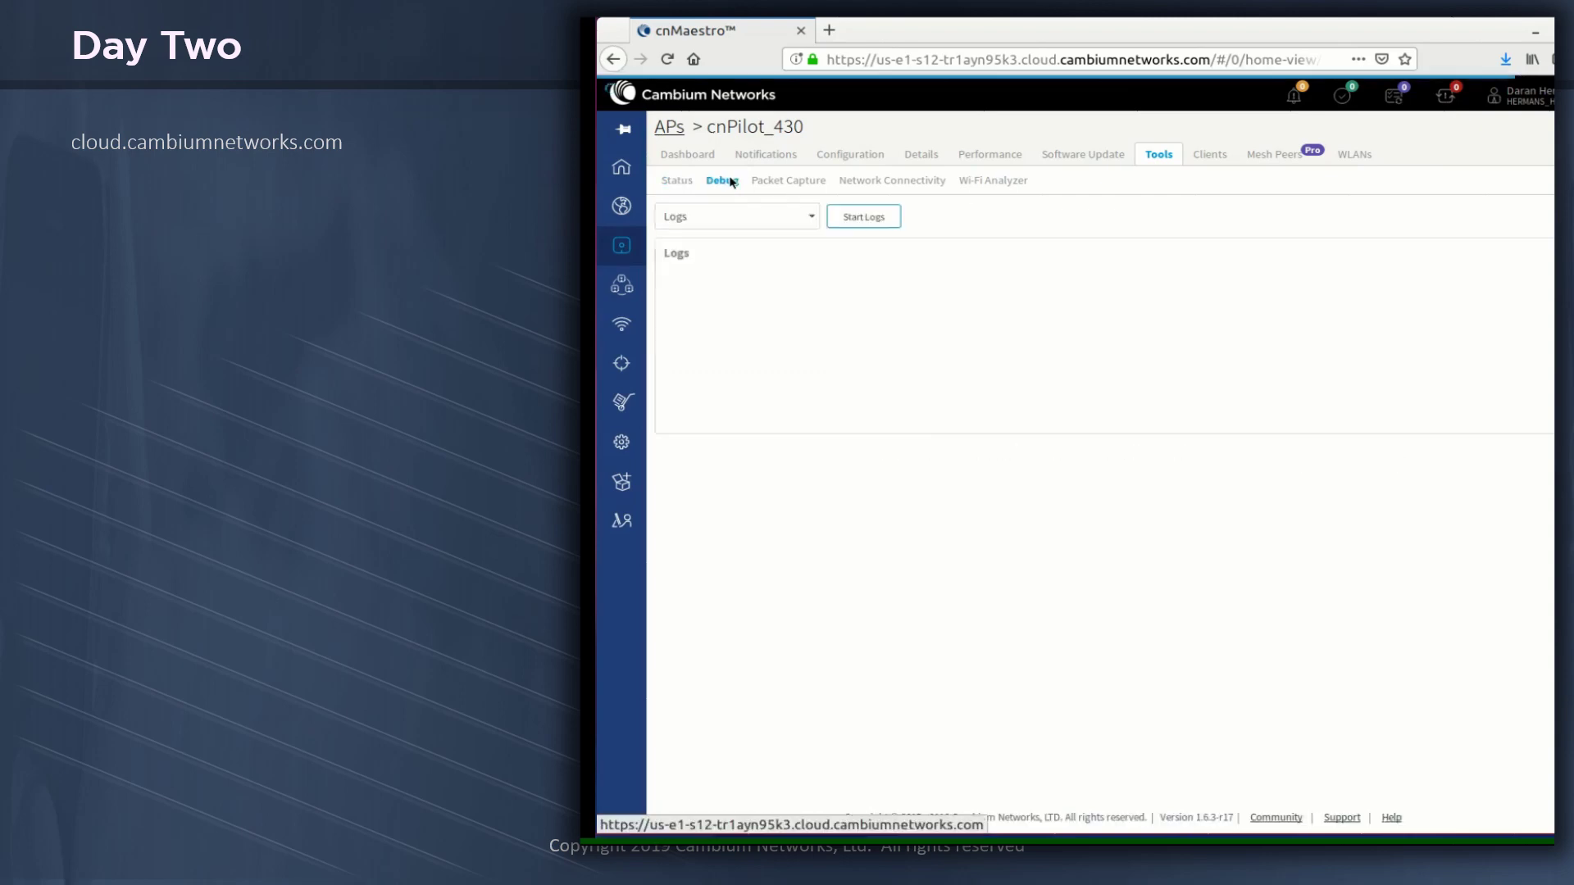
left_click(865, 222)
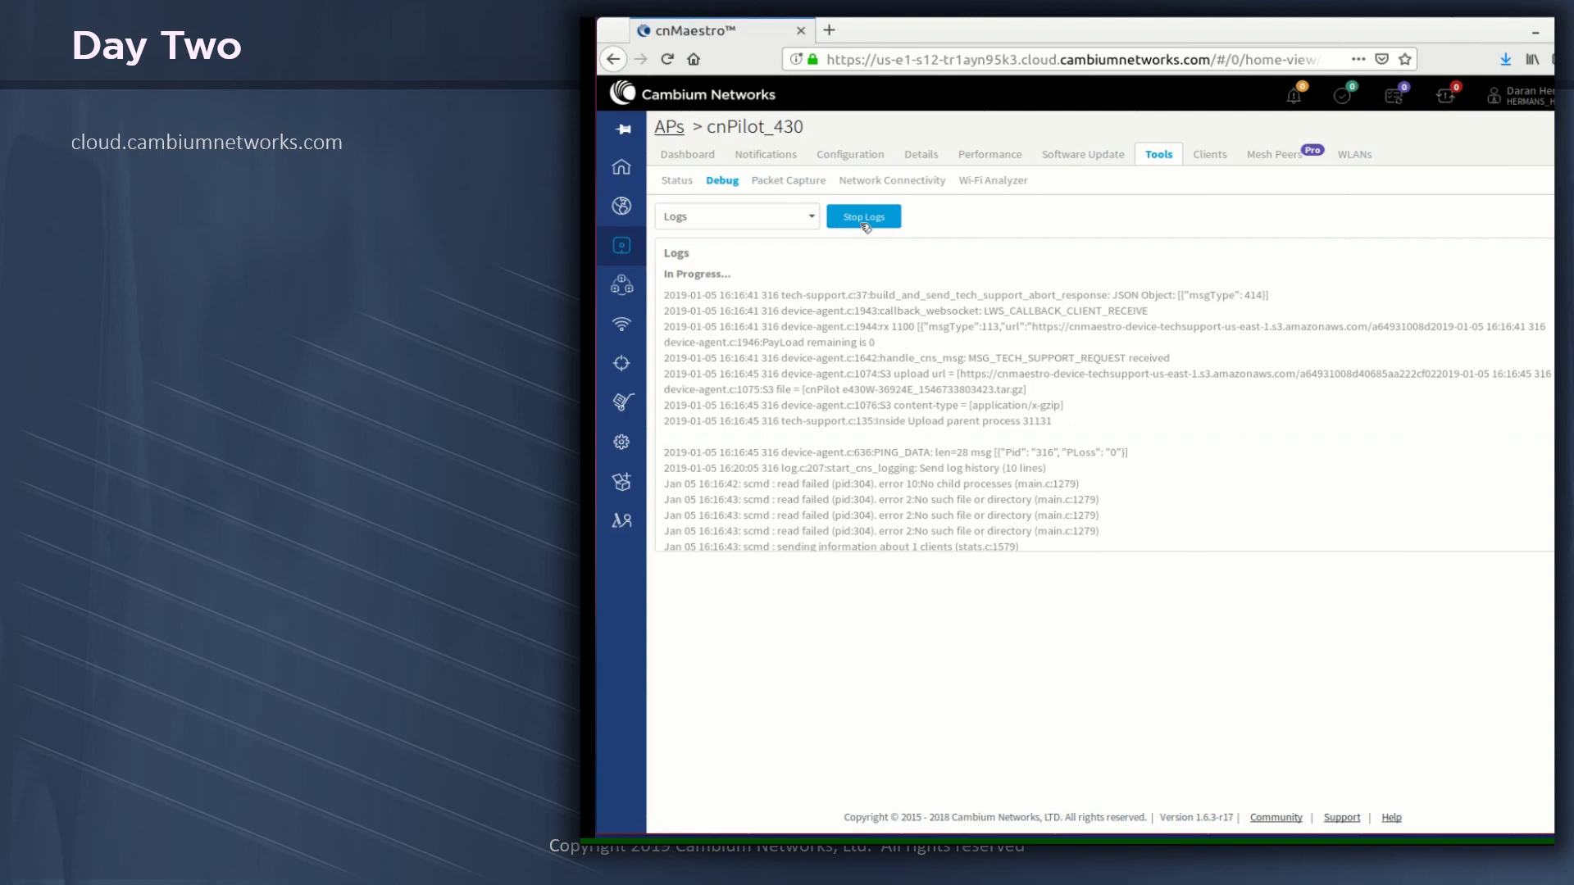
left_click(865, 224)
- Run a packet capture on Wireless Lan interface 1 with a count of 10, and stop it
left_click(793, 182)
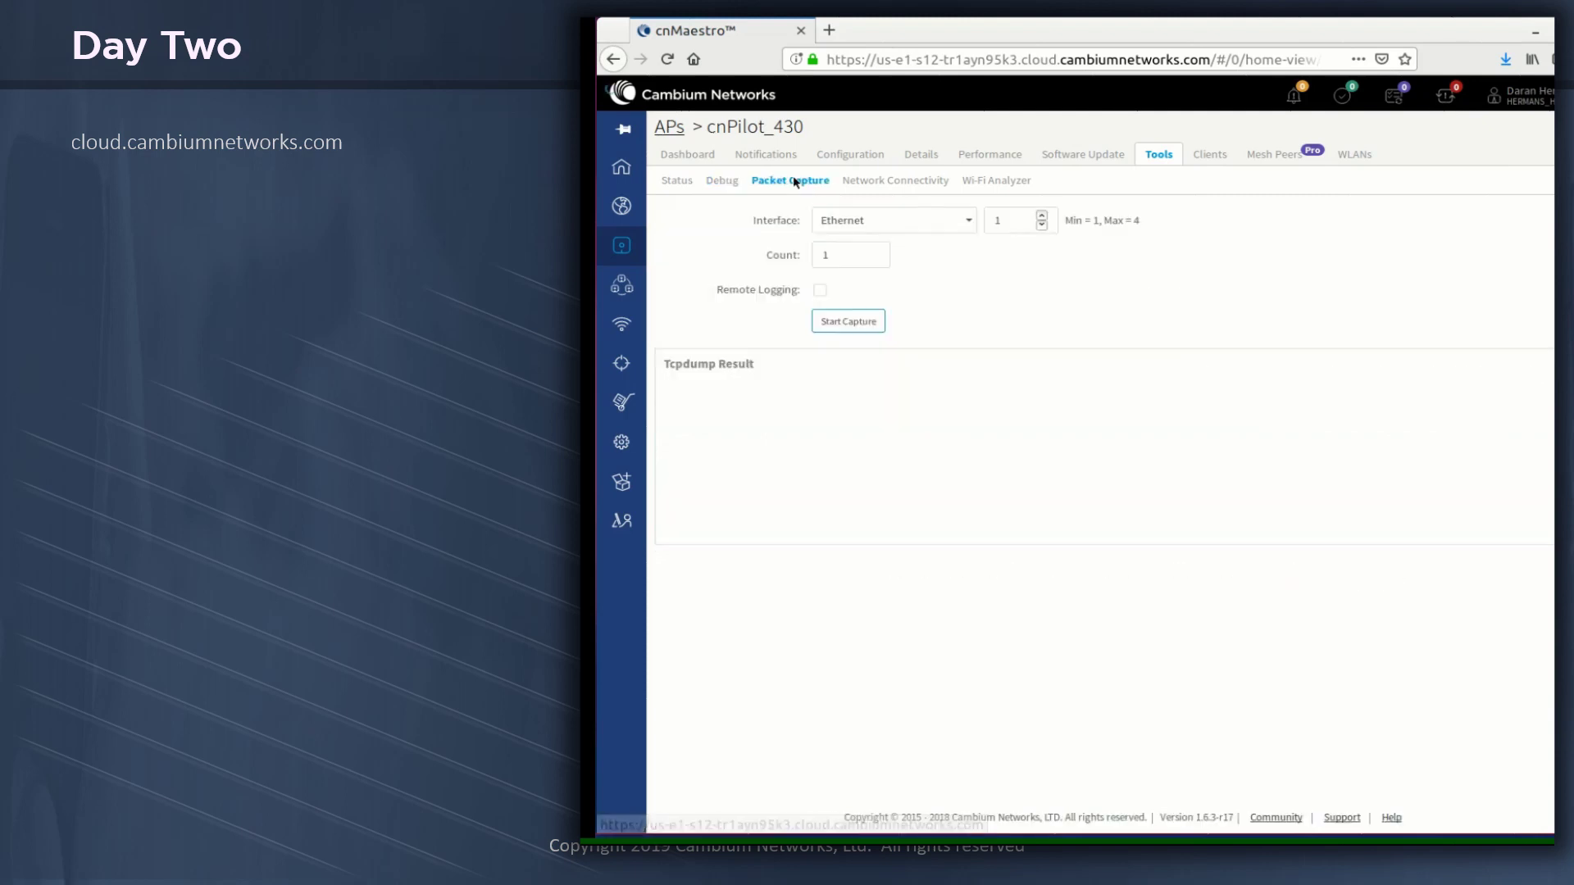
left_click(968, 221)
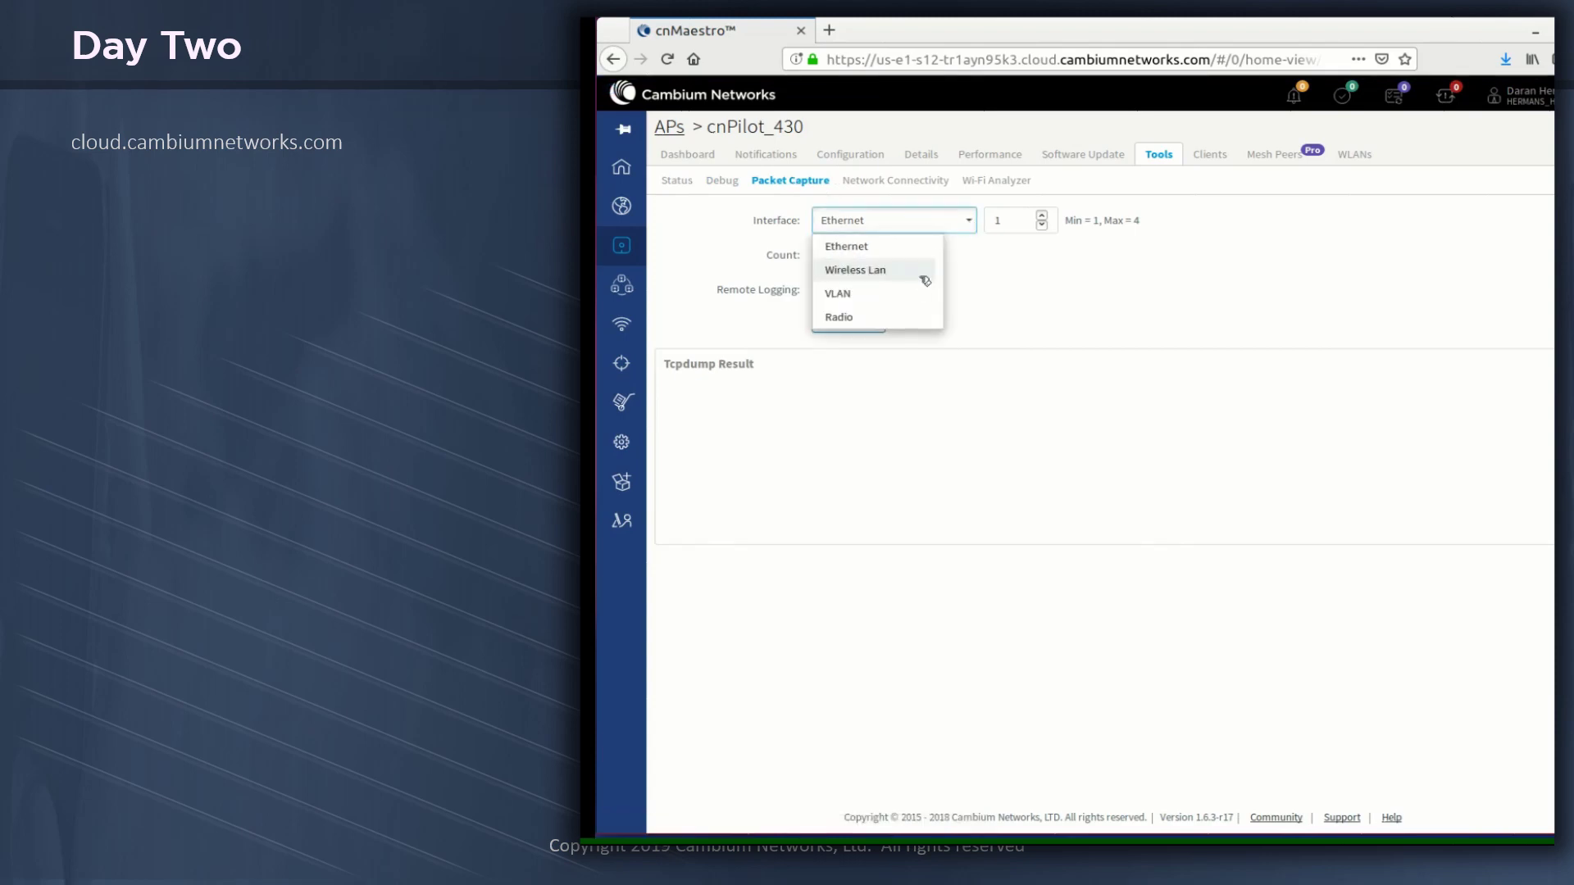
left_click(908, 273)
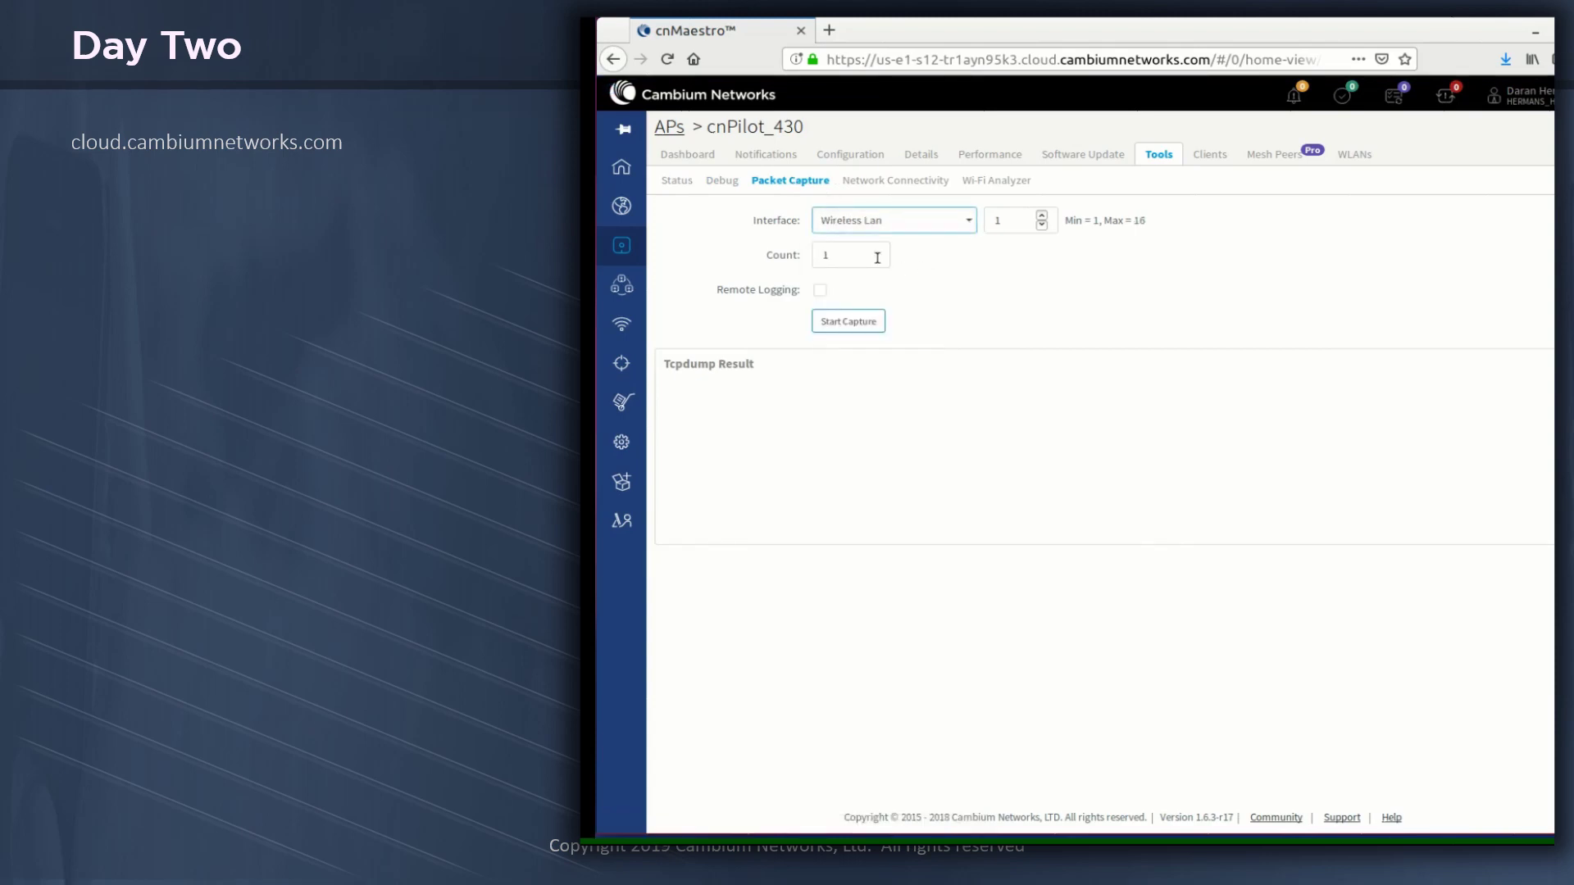
double_click(826, 256)
type("10")
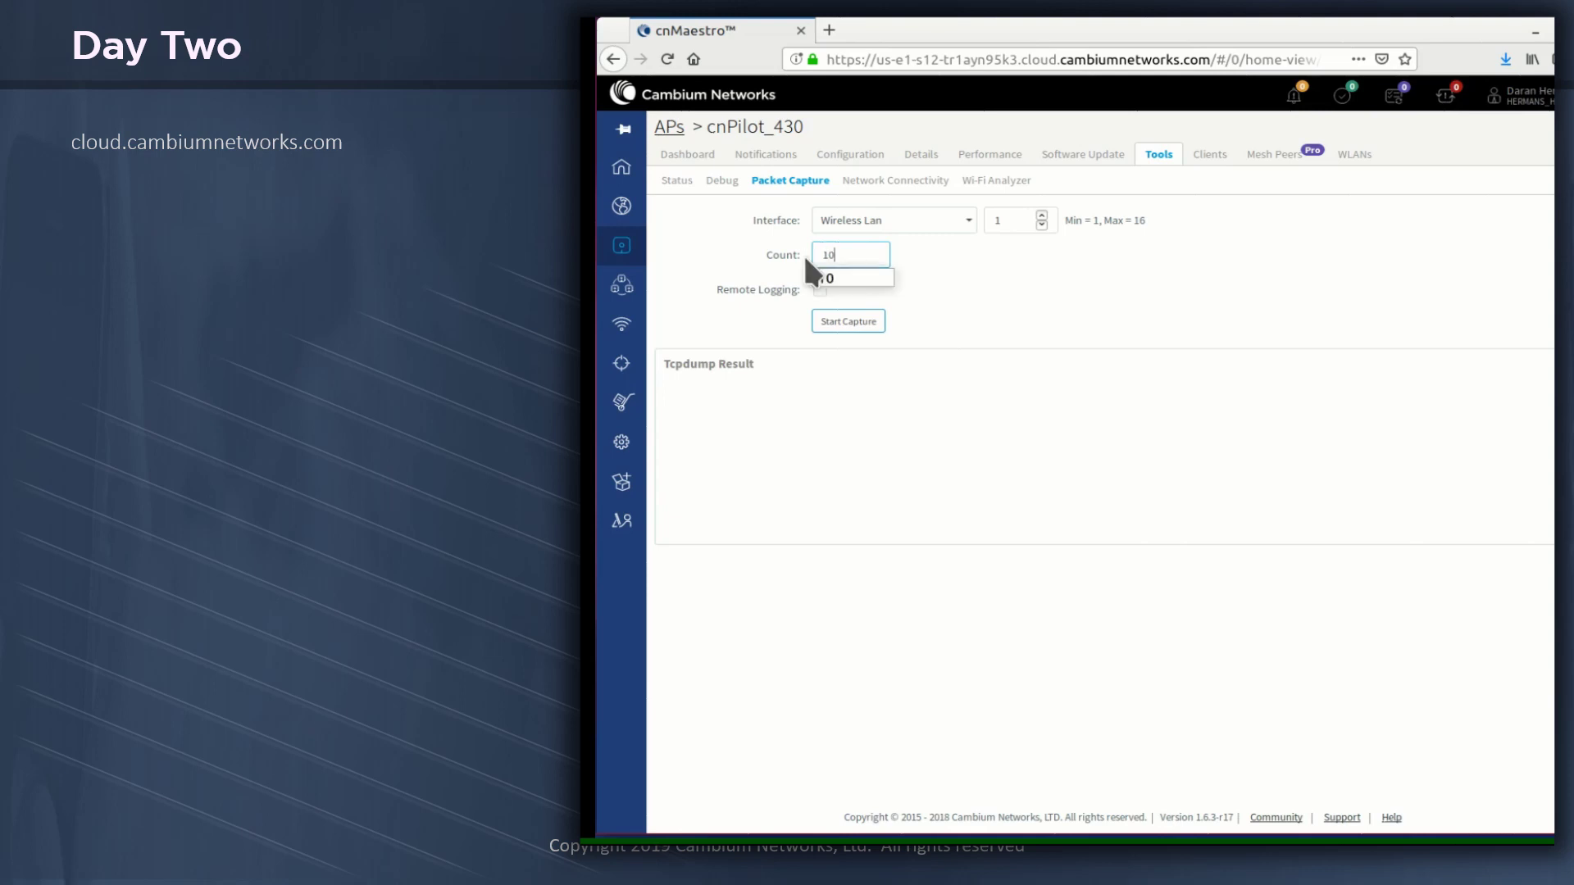
left_click(834, 325)
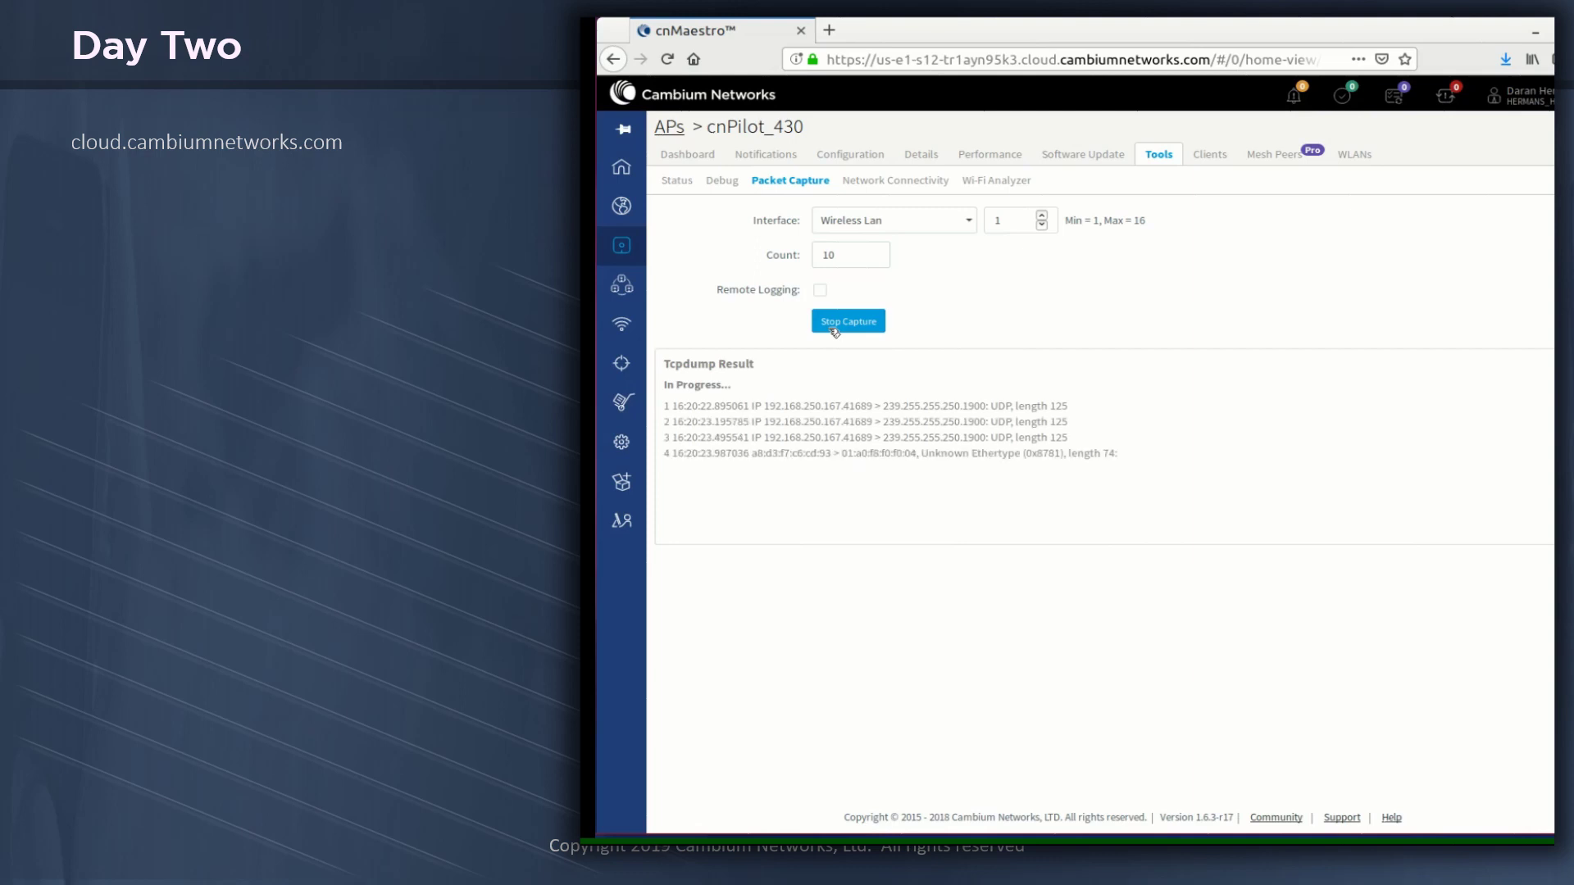
left_click(834, 326)
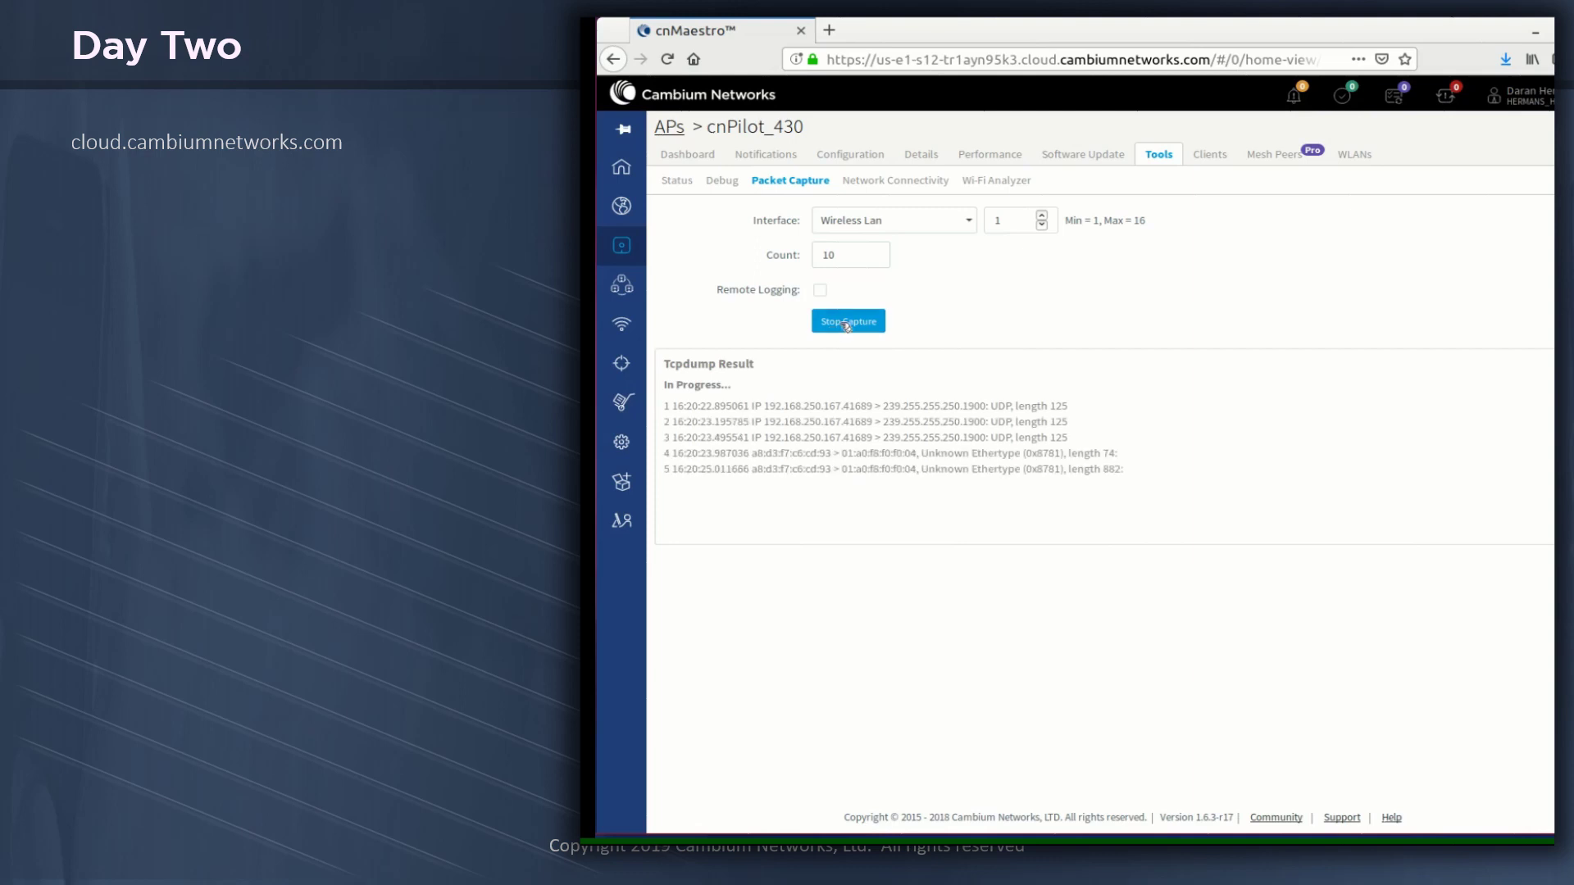
- Open the Network Connectivity tool and view its available test types
left_click(912, 182)
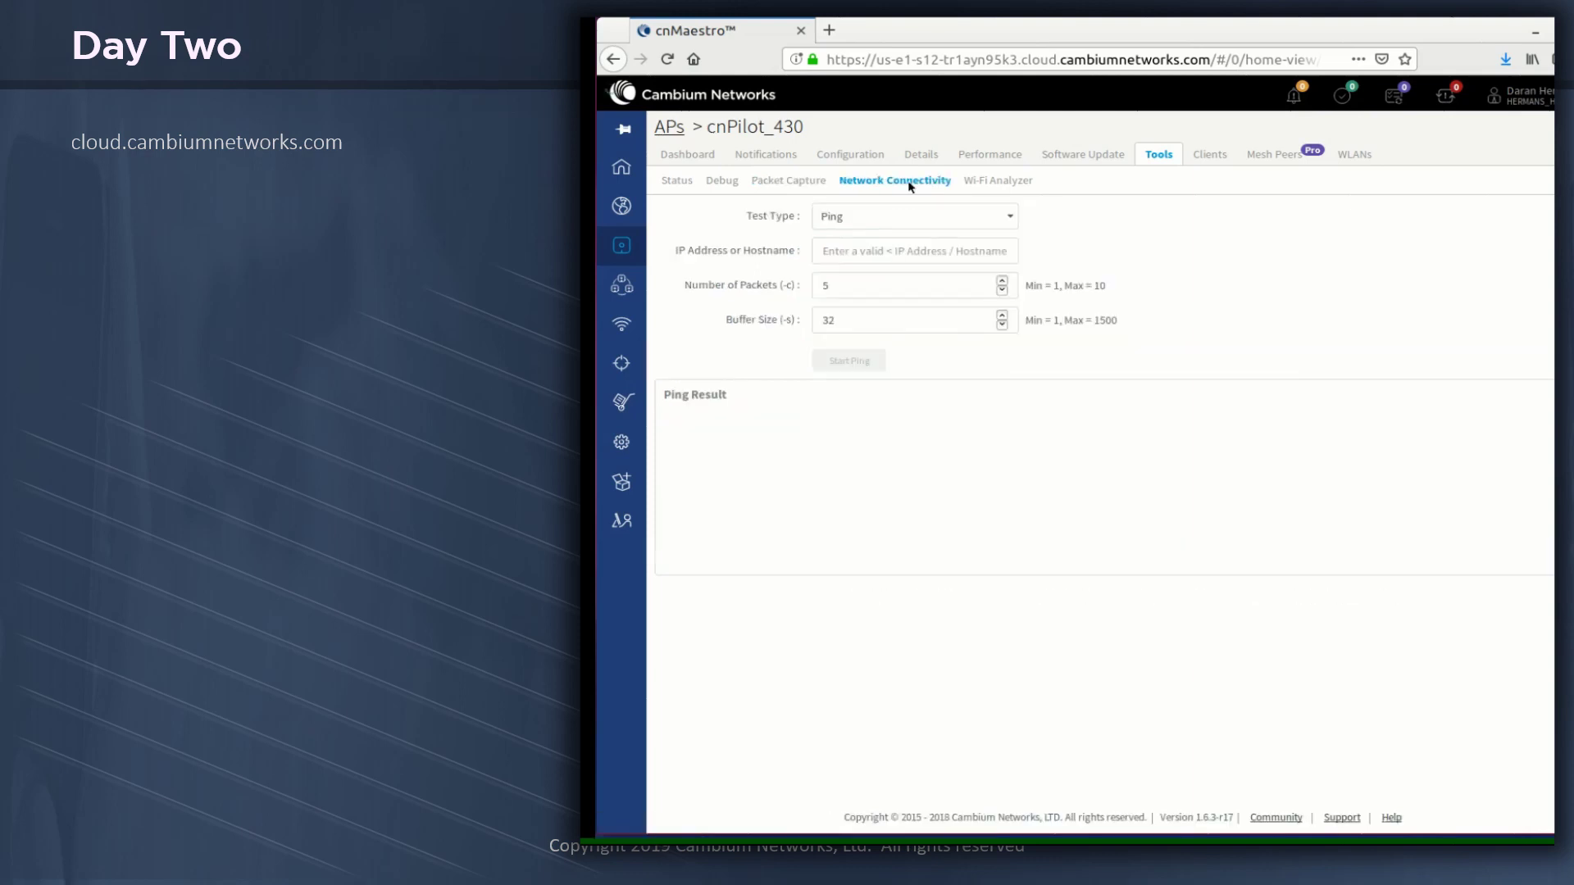
left_click(1018, 219)
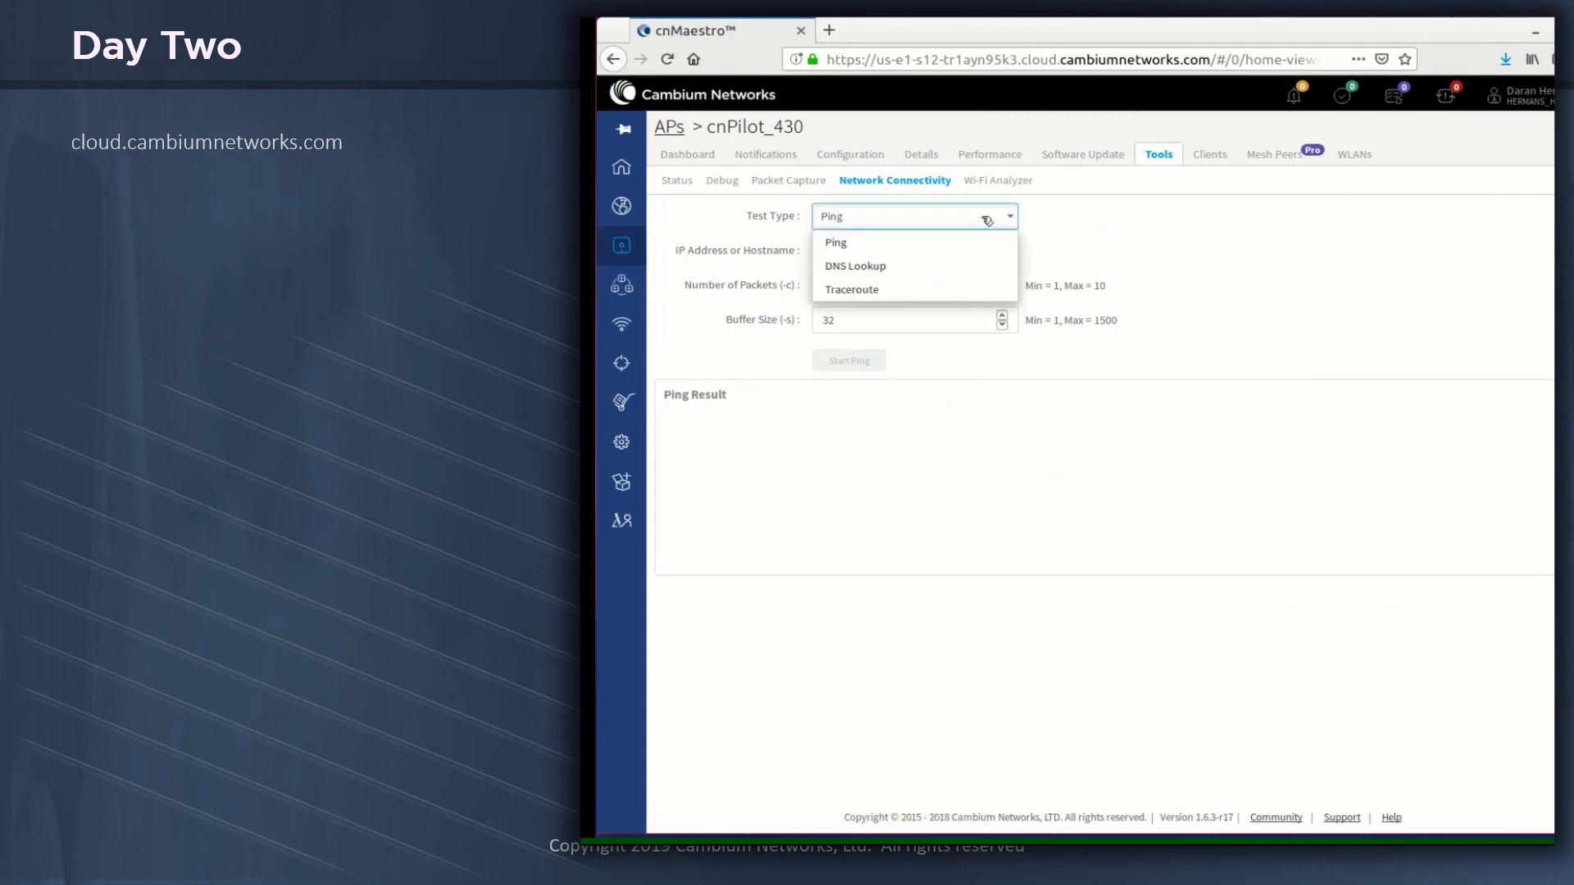
- Run a 2.4 GHz scan in Wi-Fi Analyzer and compare its Number of APs and Interference charts
left_click(1024, 181)
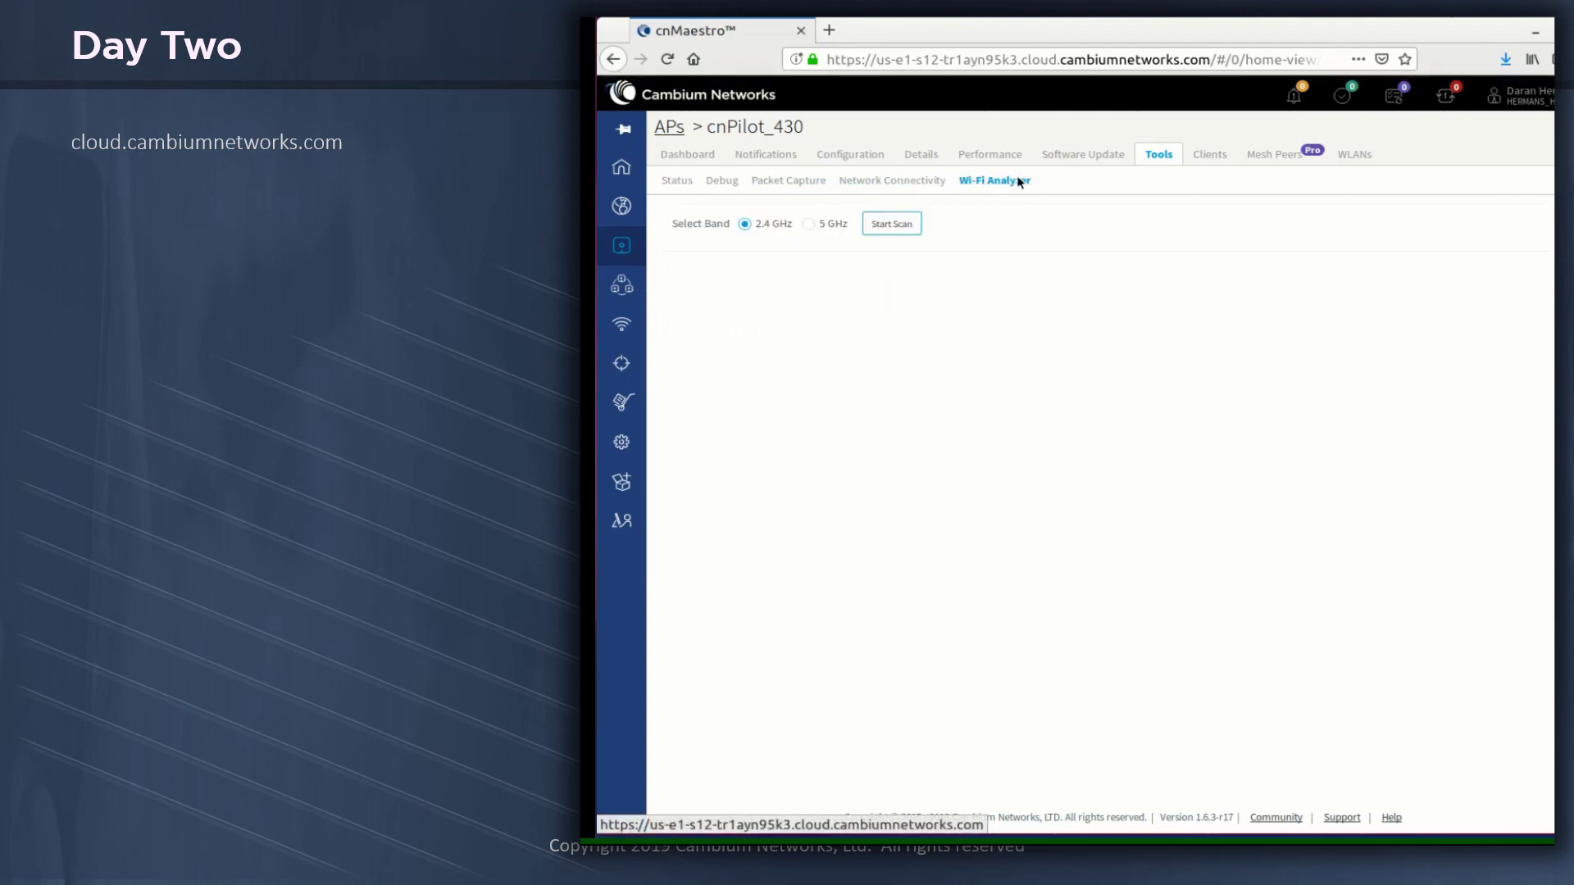
left_click(904, 222)
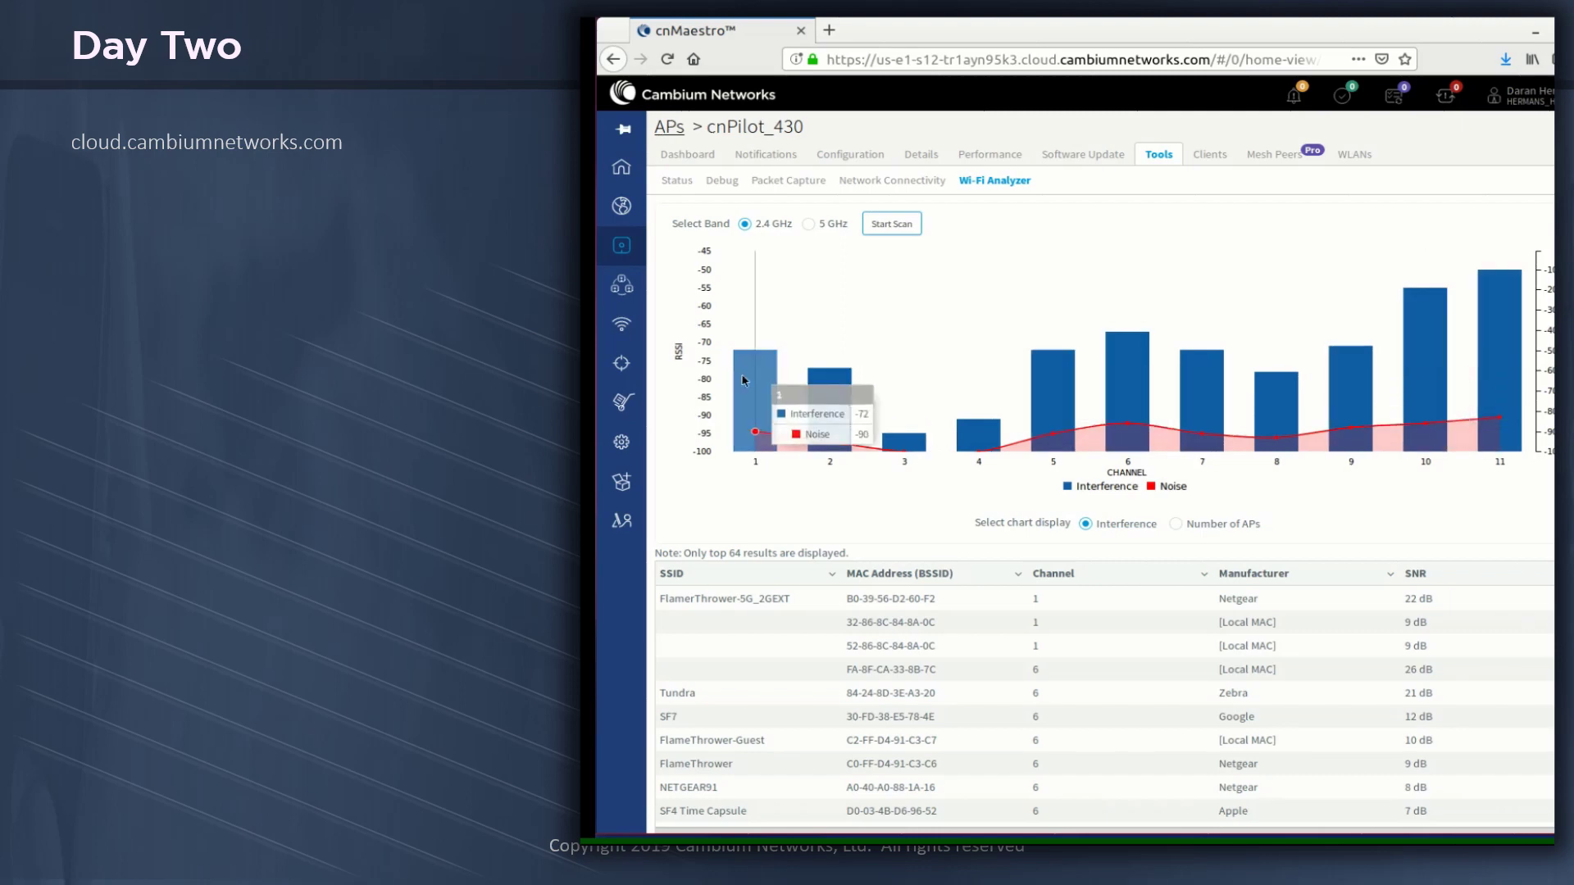
left_click(1177, 524)
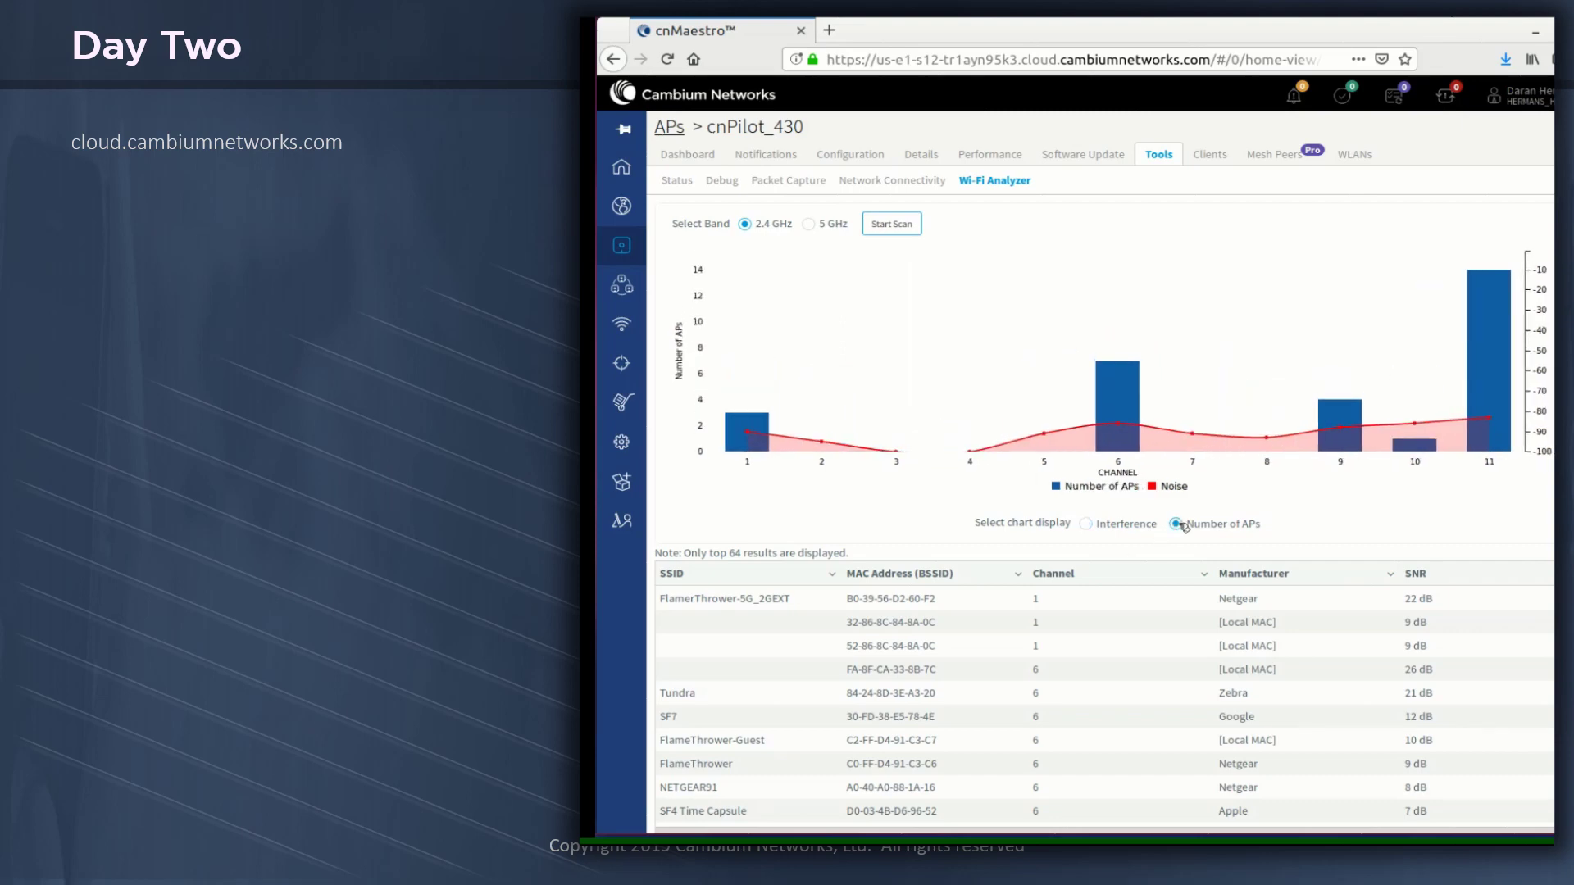
mouse_move(1497, 365)
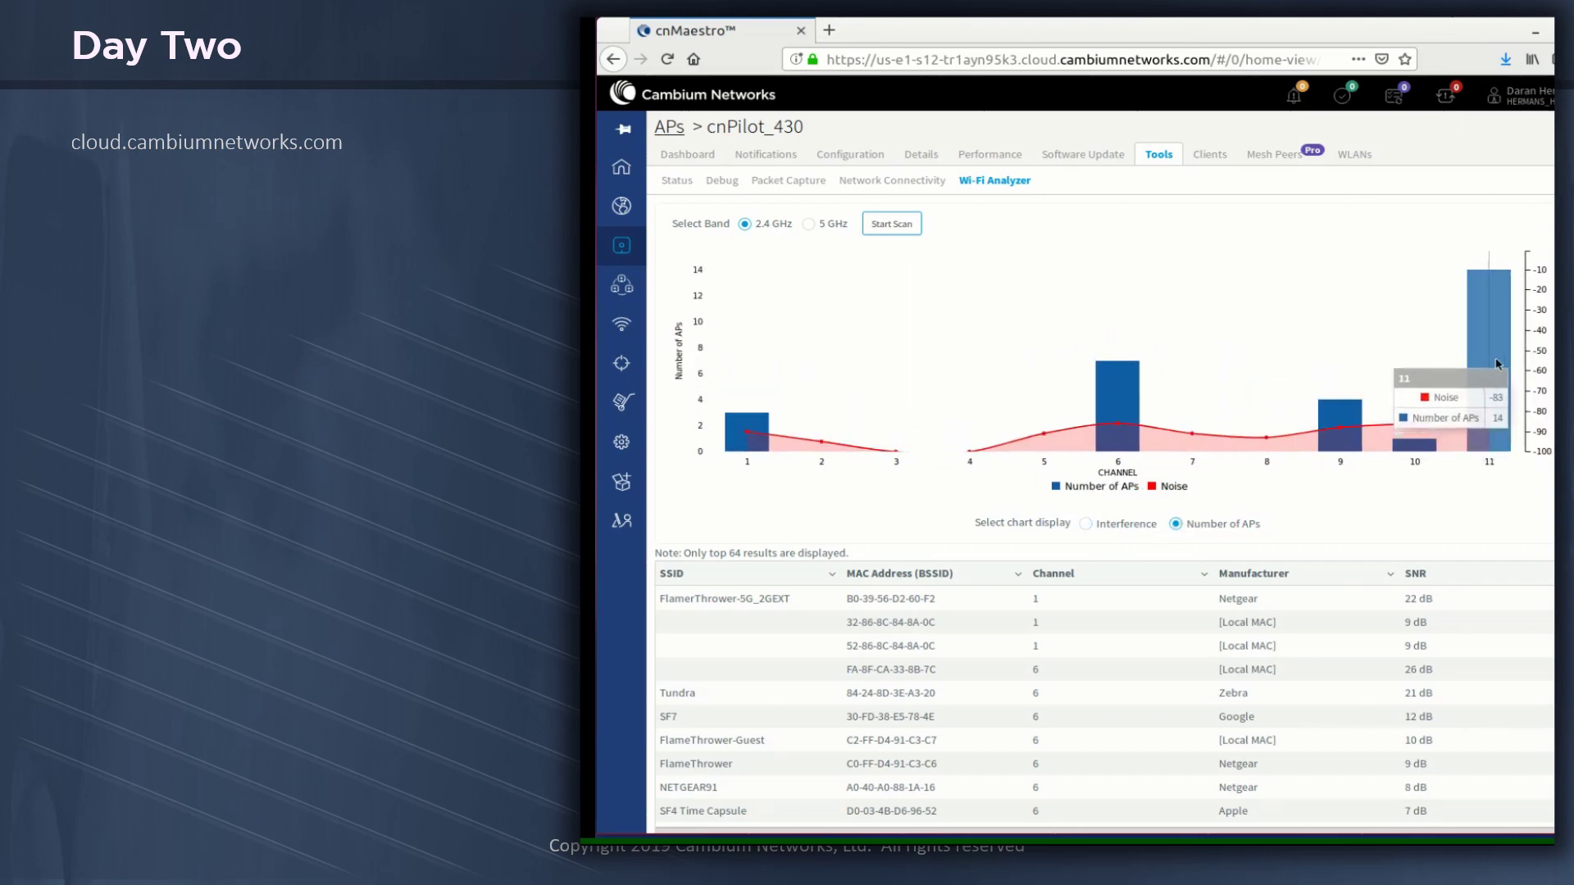
left_click(1087, 523)
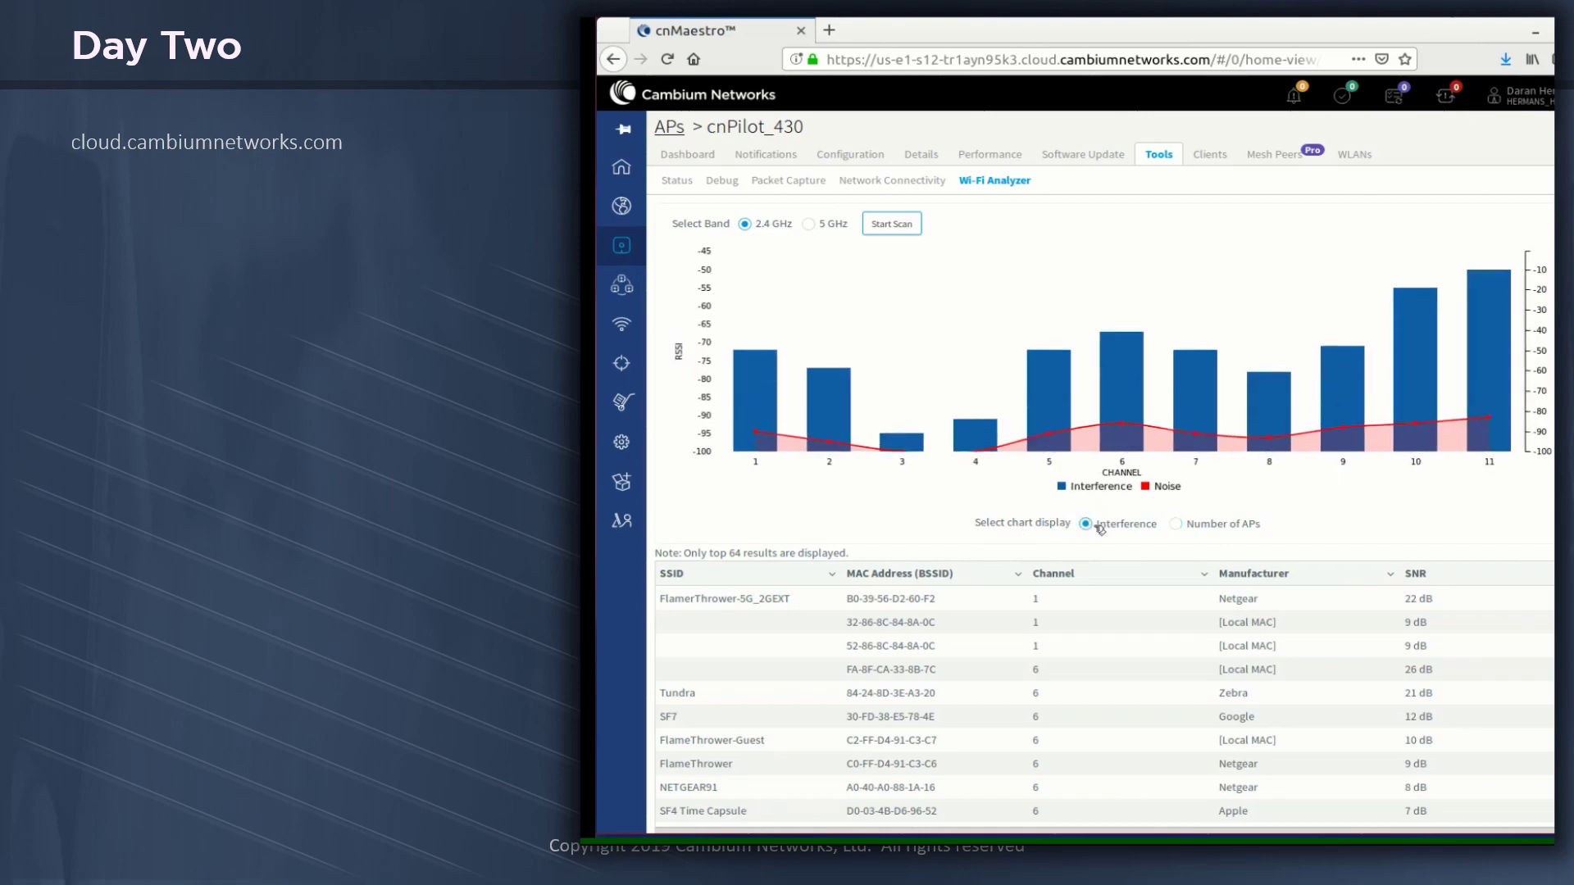
- Run a 5 GHz scan in Wi-Fi Analyzer and inspect the interference and noise by channel
left_click(813, 229)
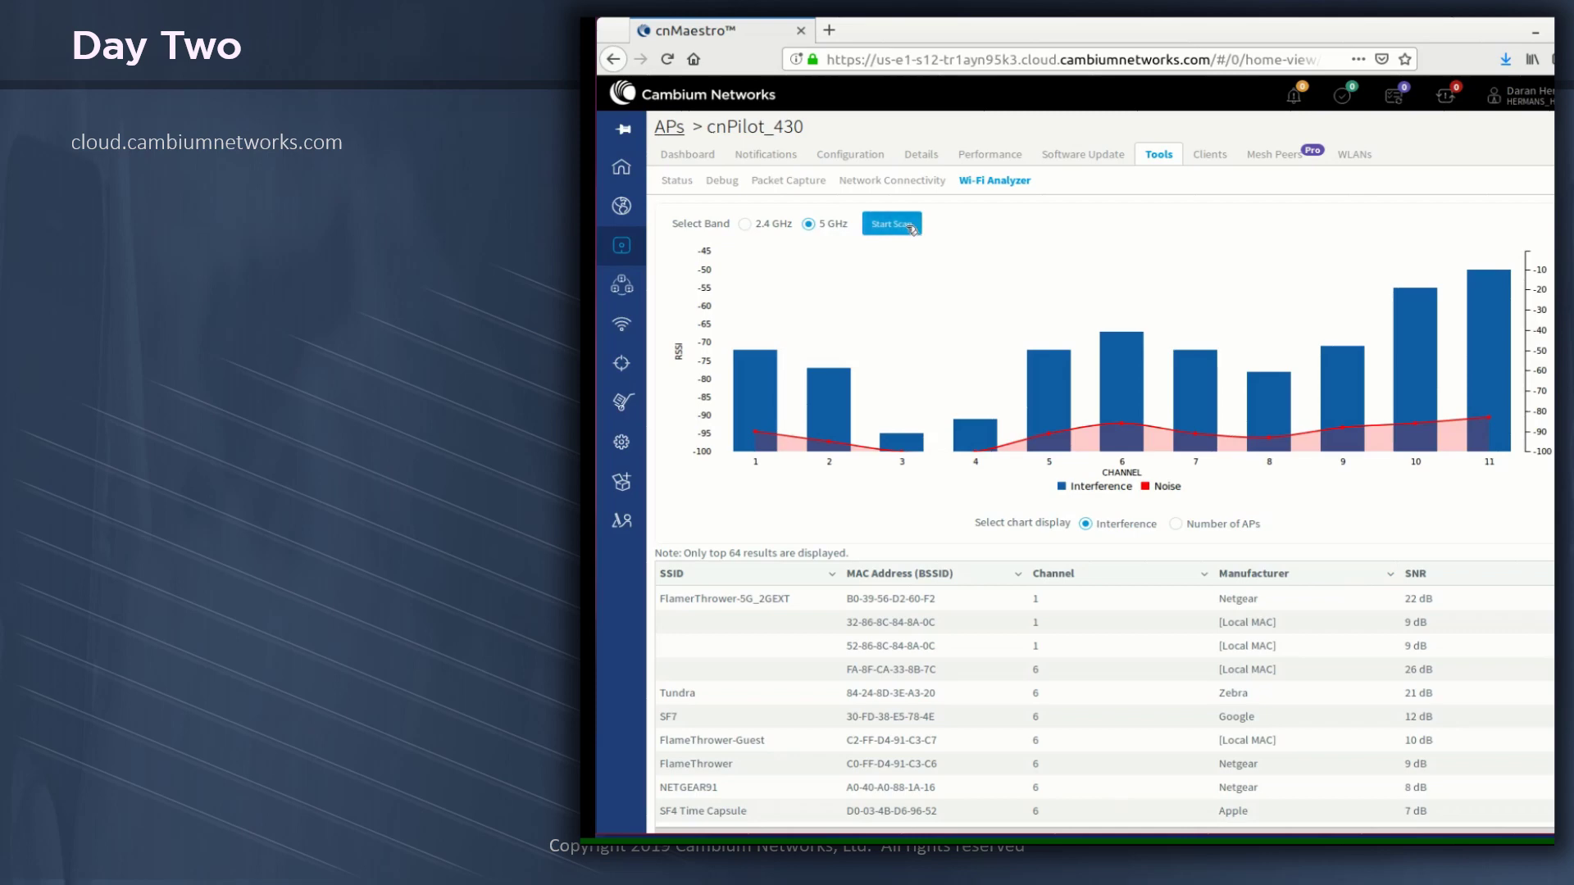
left_click(908, 226)
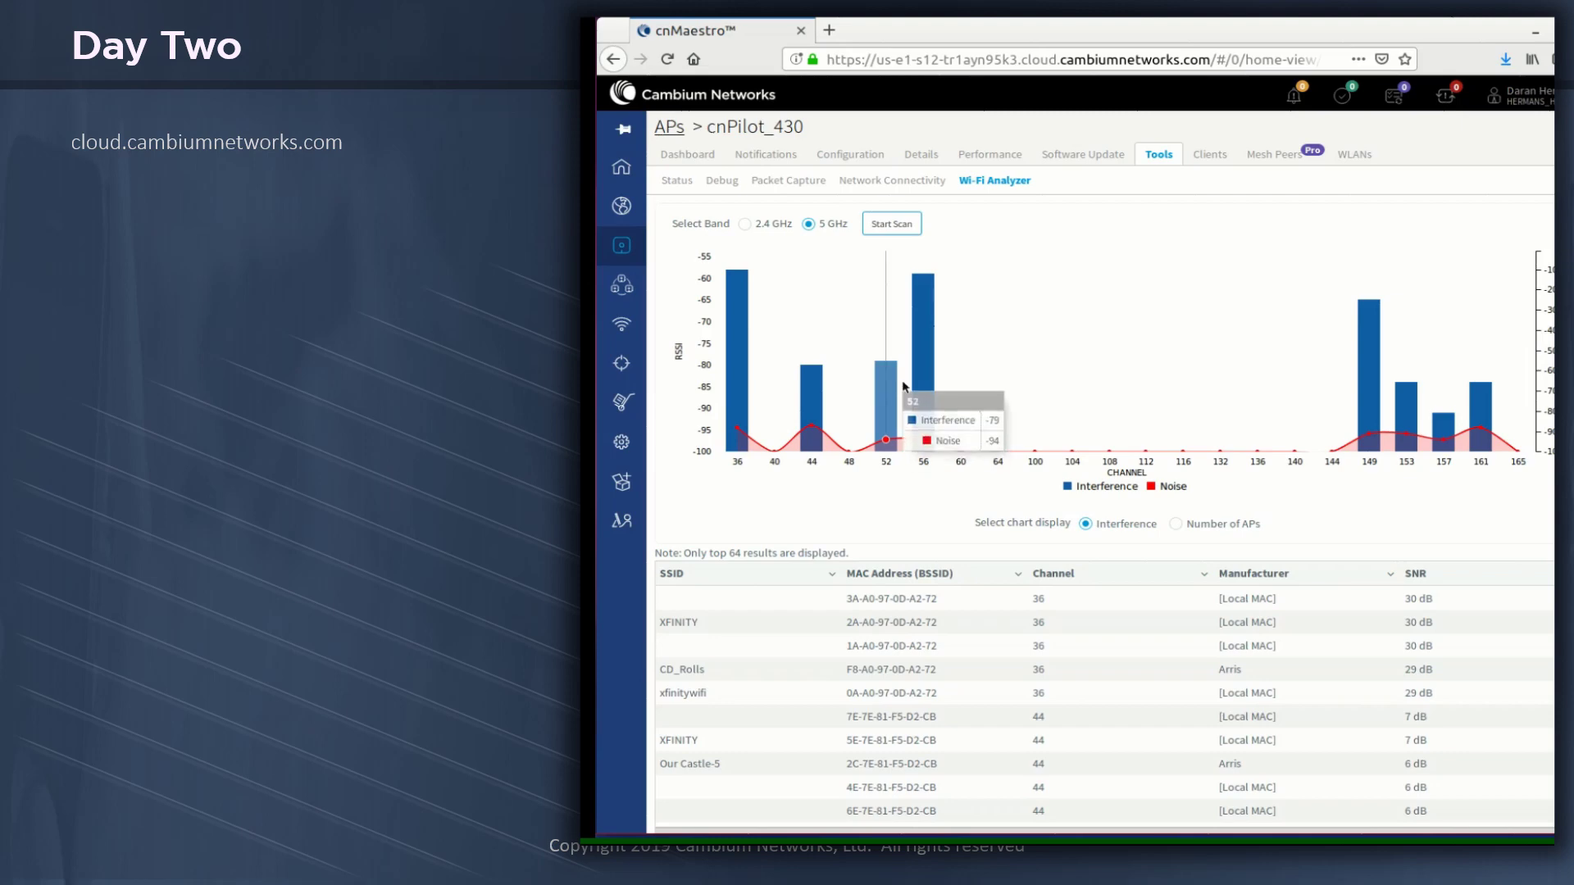
mouse_move(920, 382)
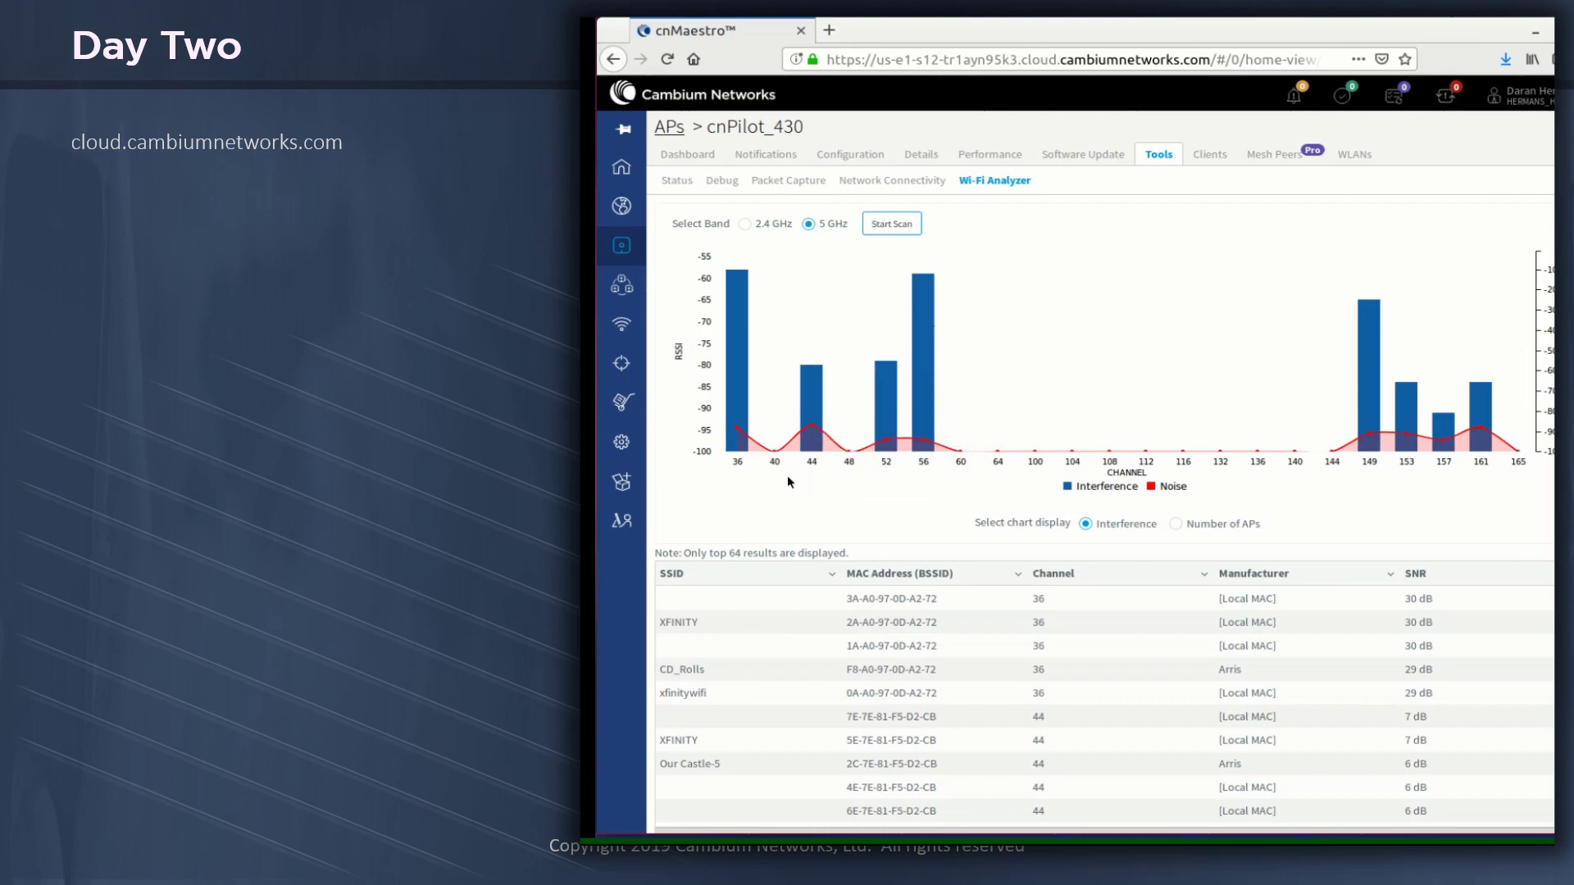
mouse_move(936, 445)
- Compare the 5 GHz Number of APs and Interference charts, finish on Interference, and examine the upper channels
left_click(1176, 525)
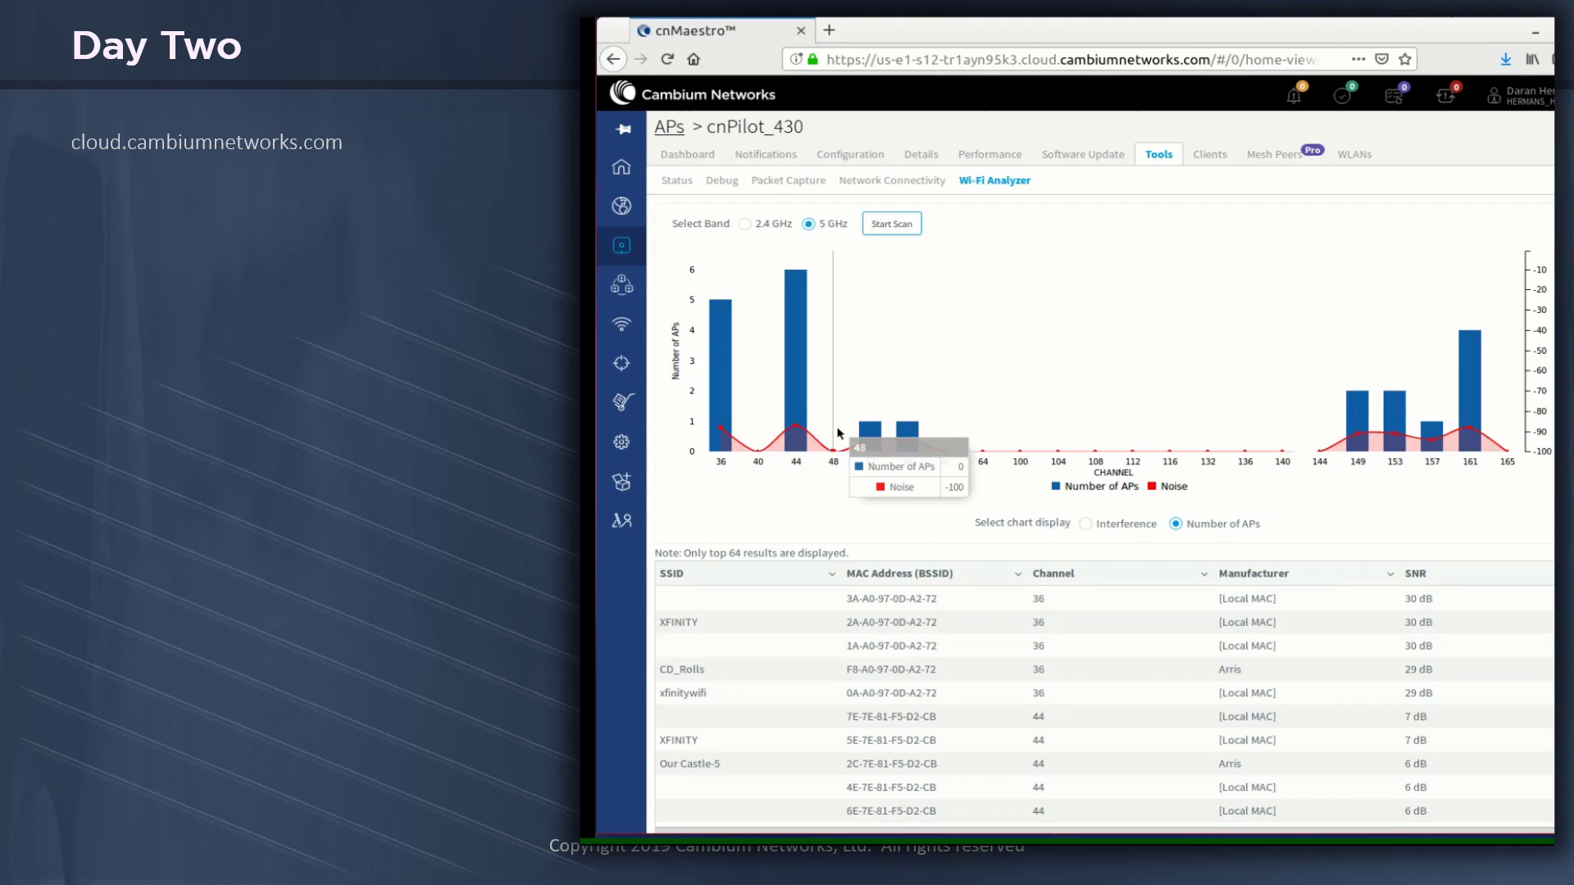
left_click(1087, 525)
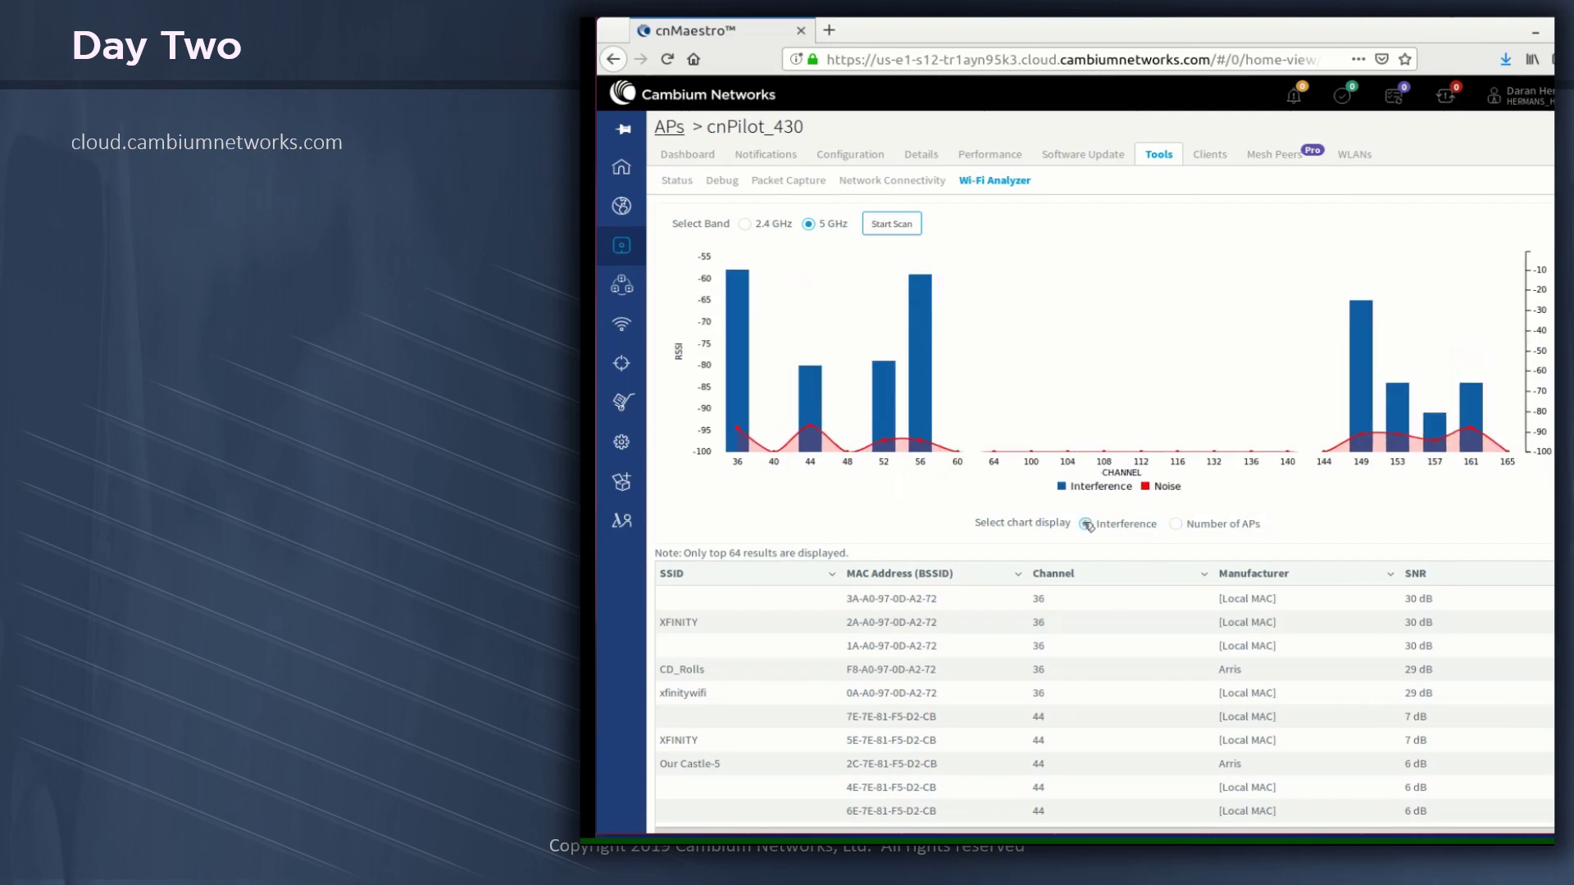
left_click(1178, 524)
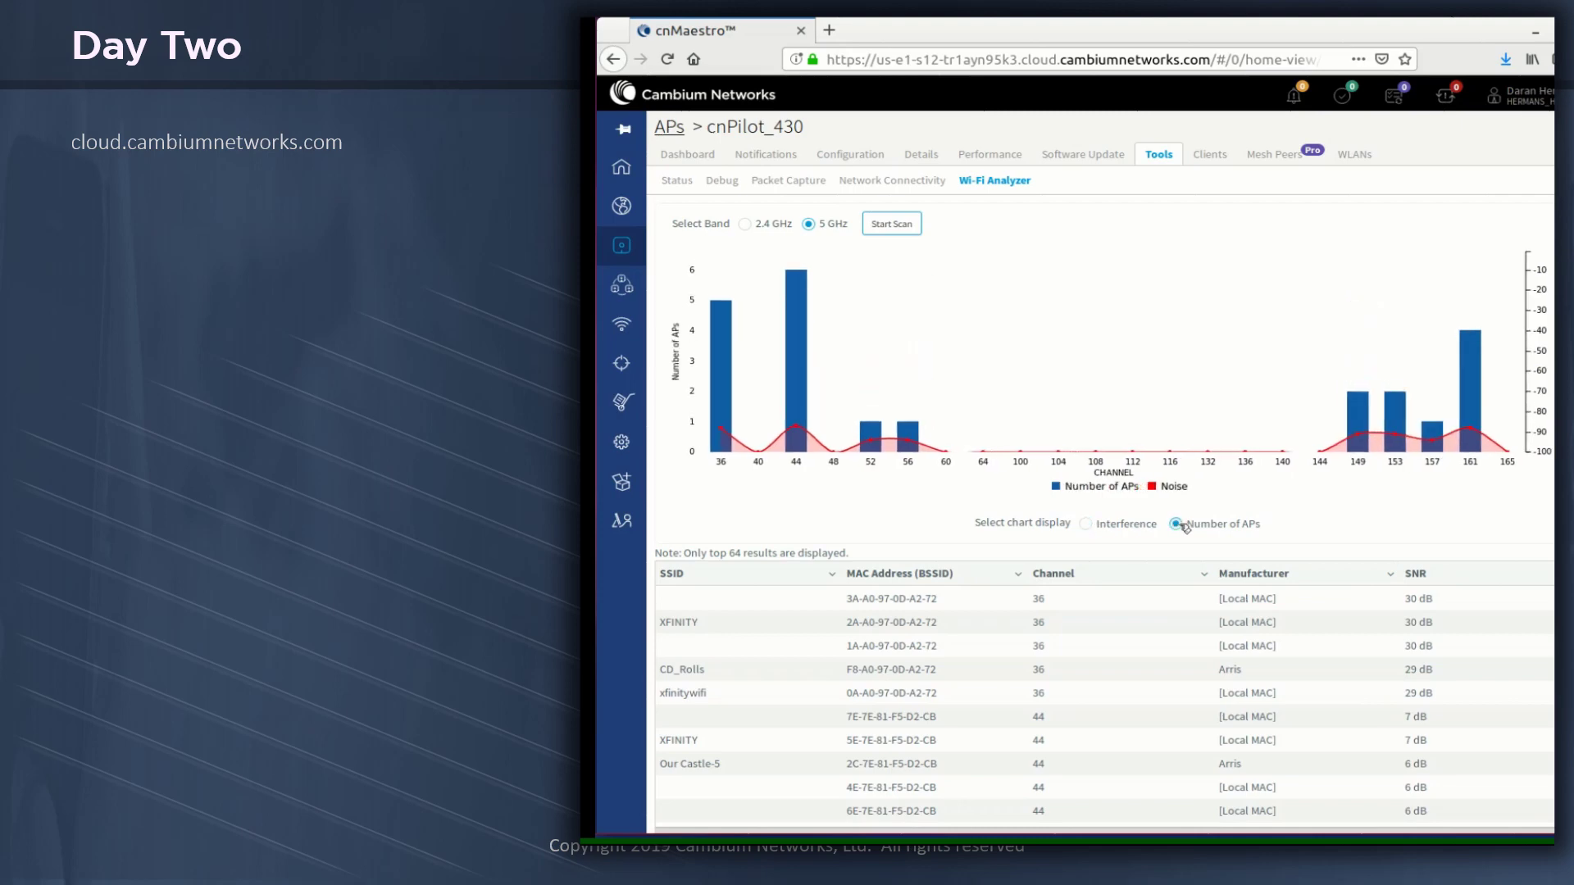
left_click(1086, 524)
left_click(1185, 532)
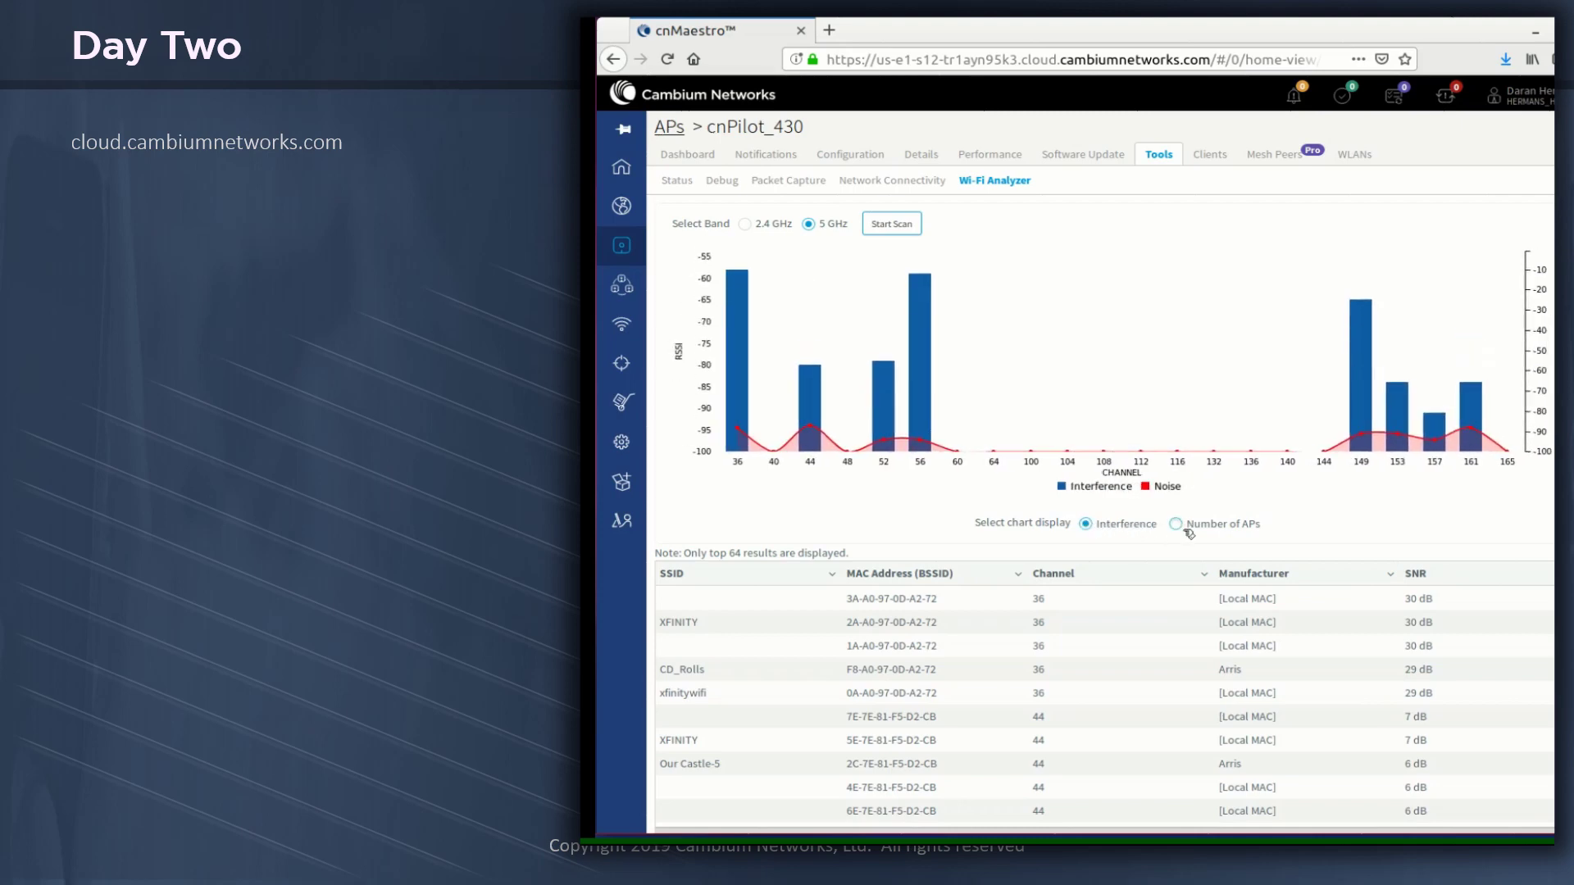
left_click(1087, 526)
mouse_move(1436, 439)
mouse_move(1515, 443)
left_click(728, 190)
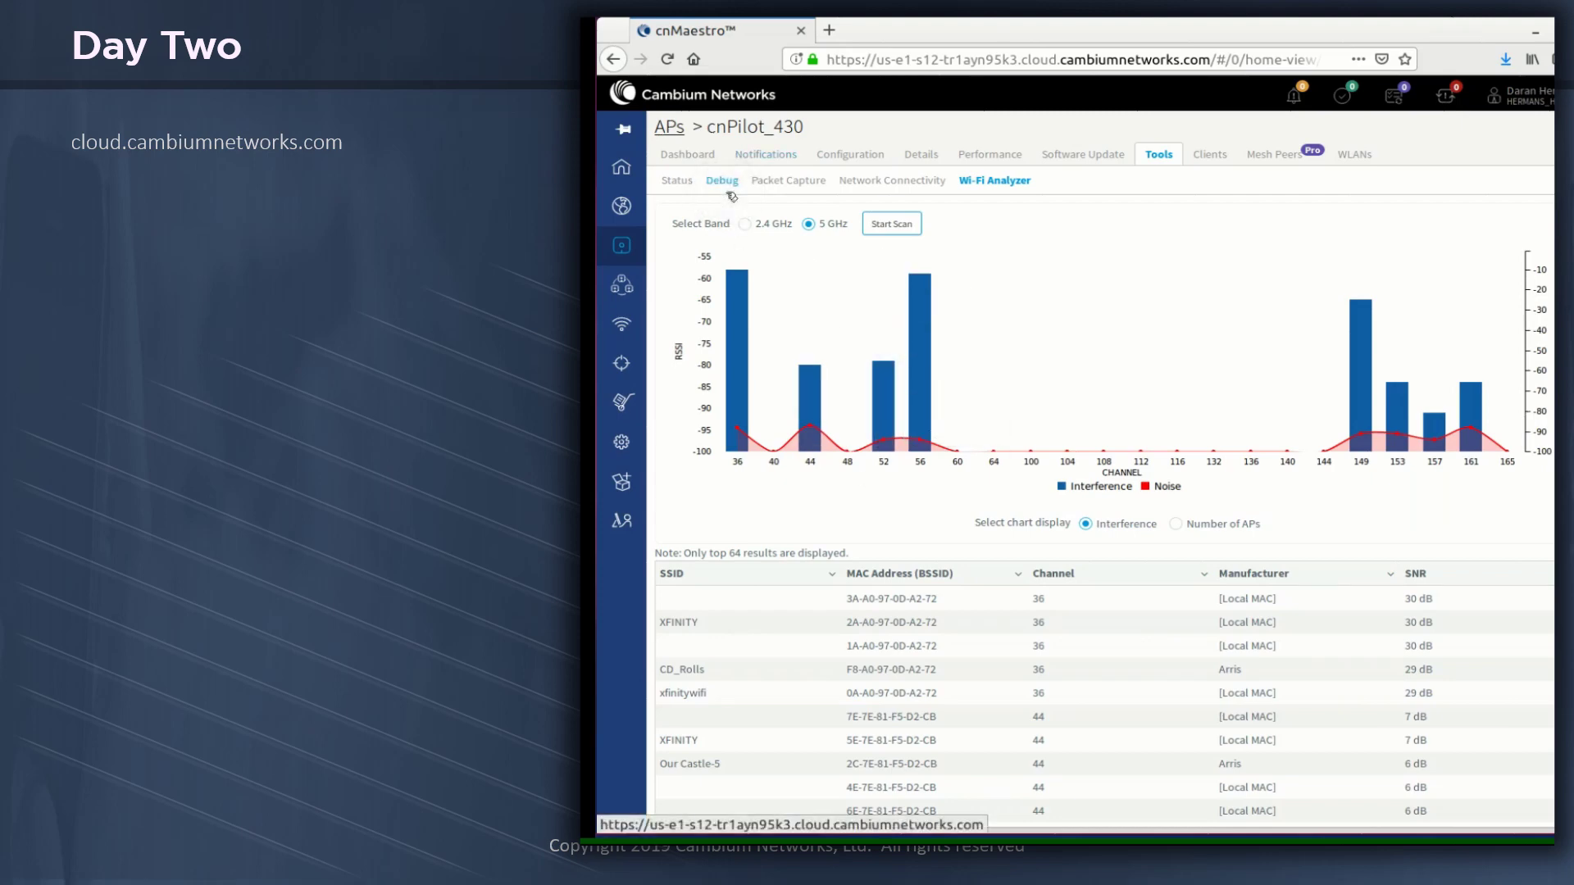
left_click(992, 188)
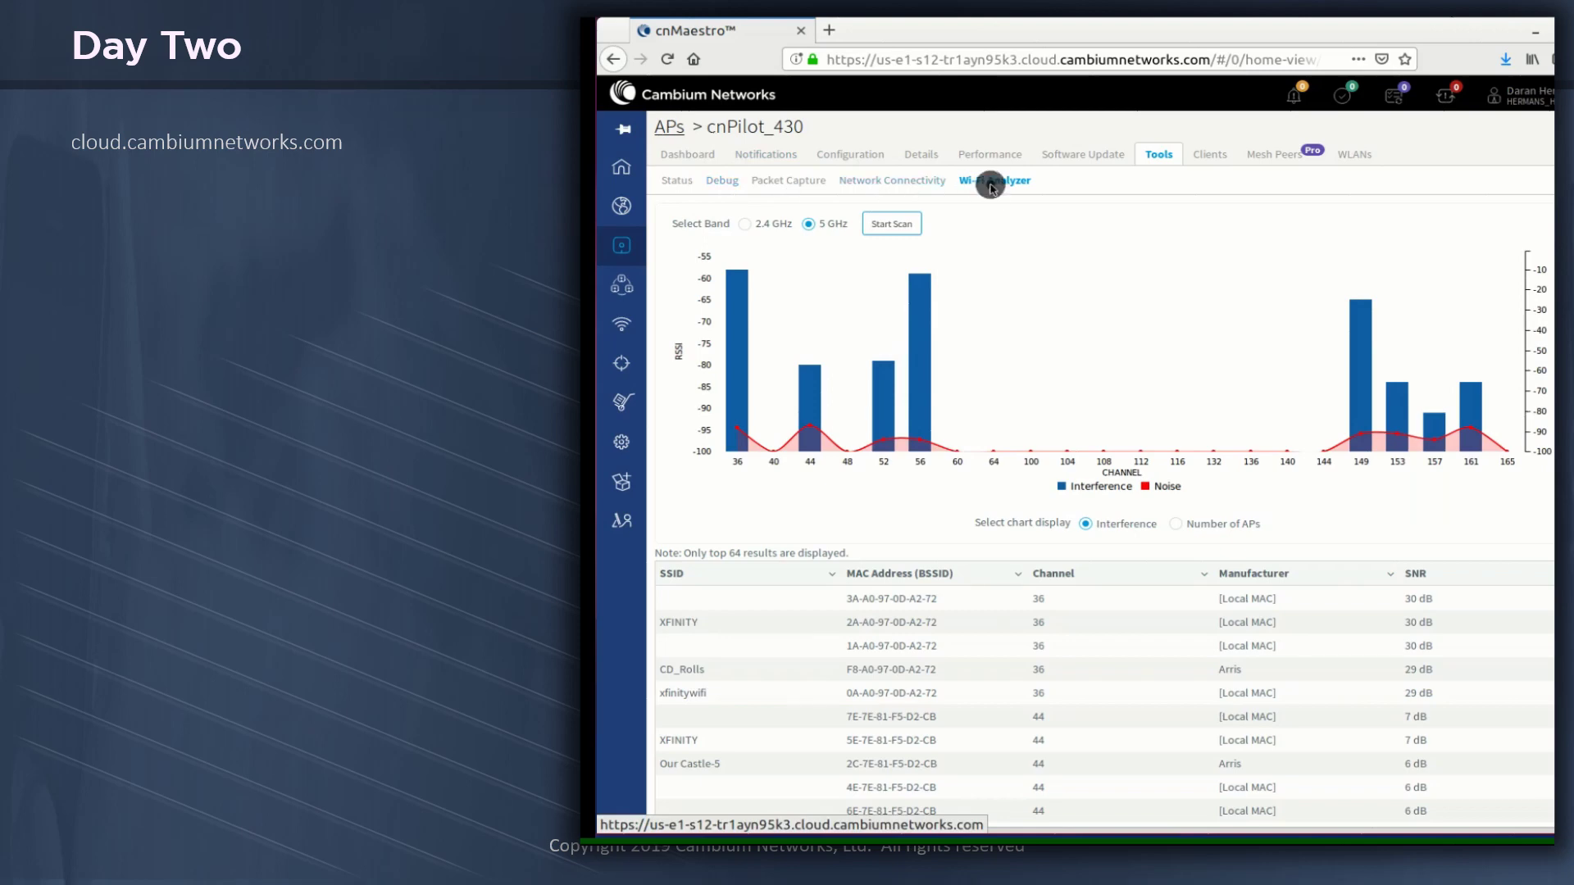